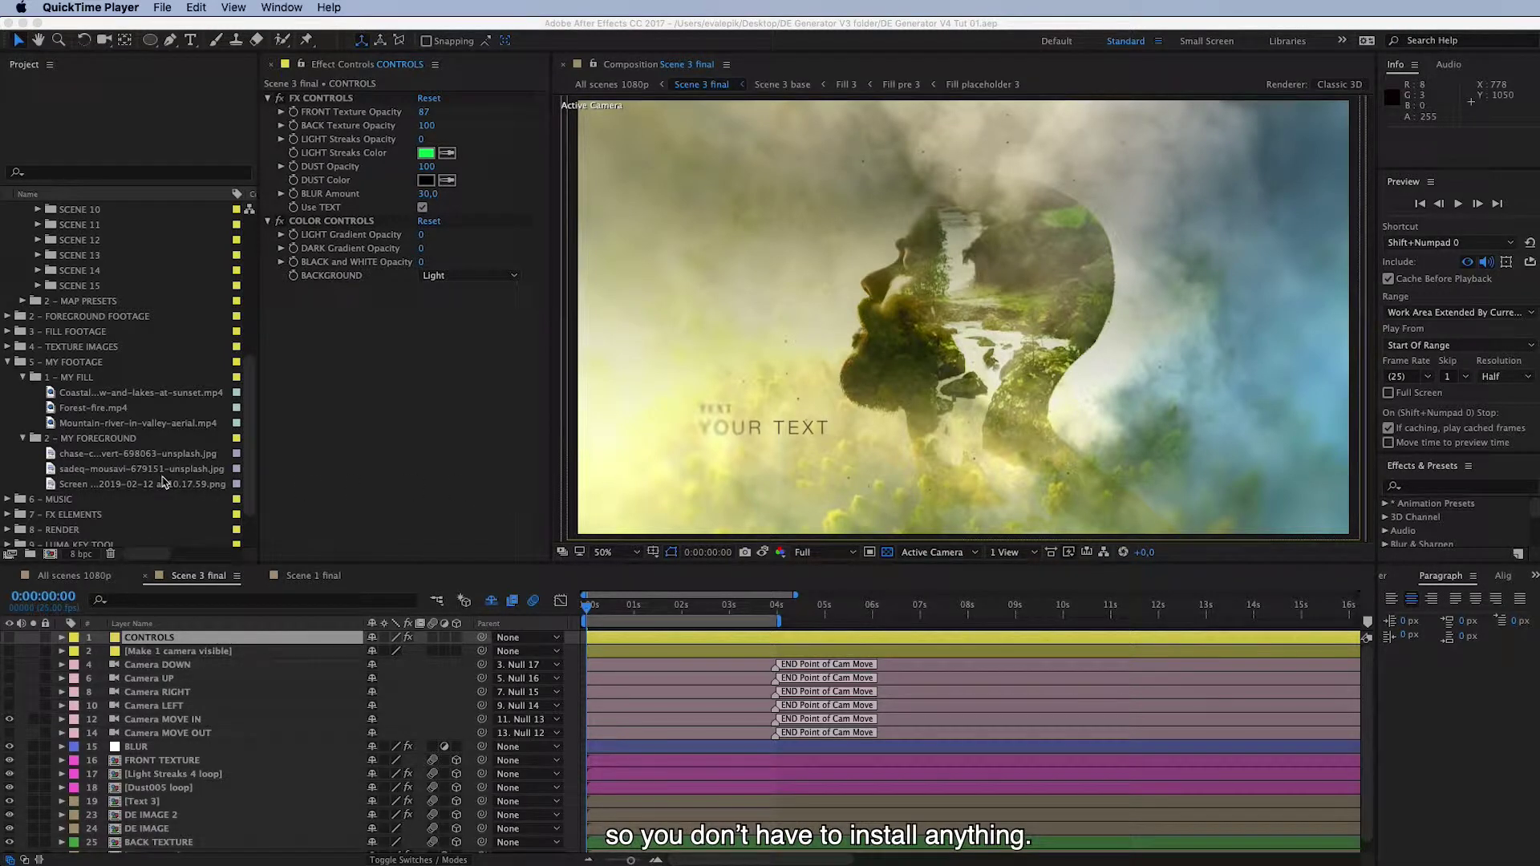
Step: Expand the 10 - COLOR and EFFECTS folder and select its Color Looks and Duotone presets
scroll(163, 481, down, 3)
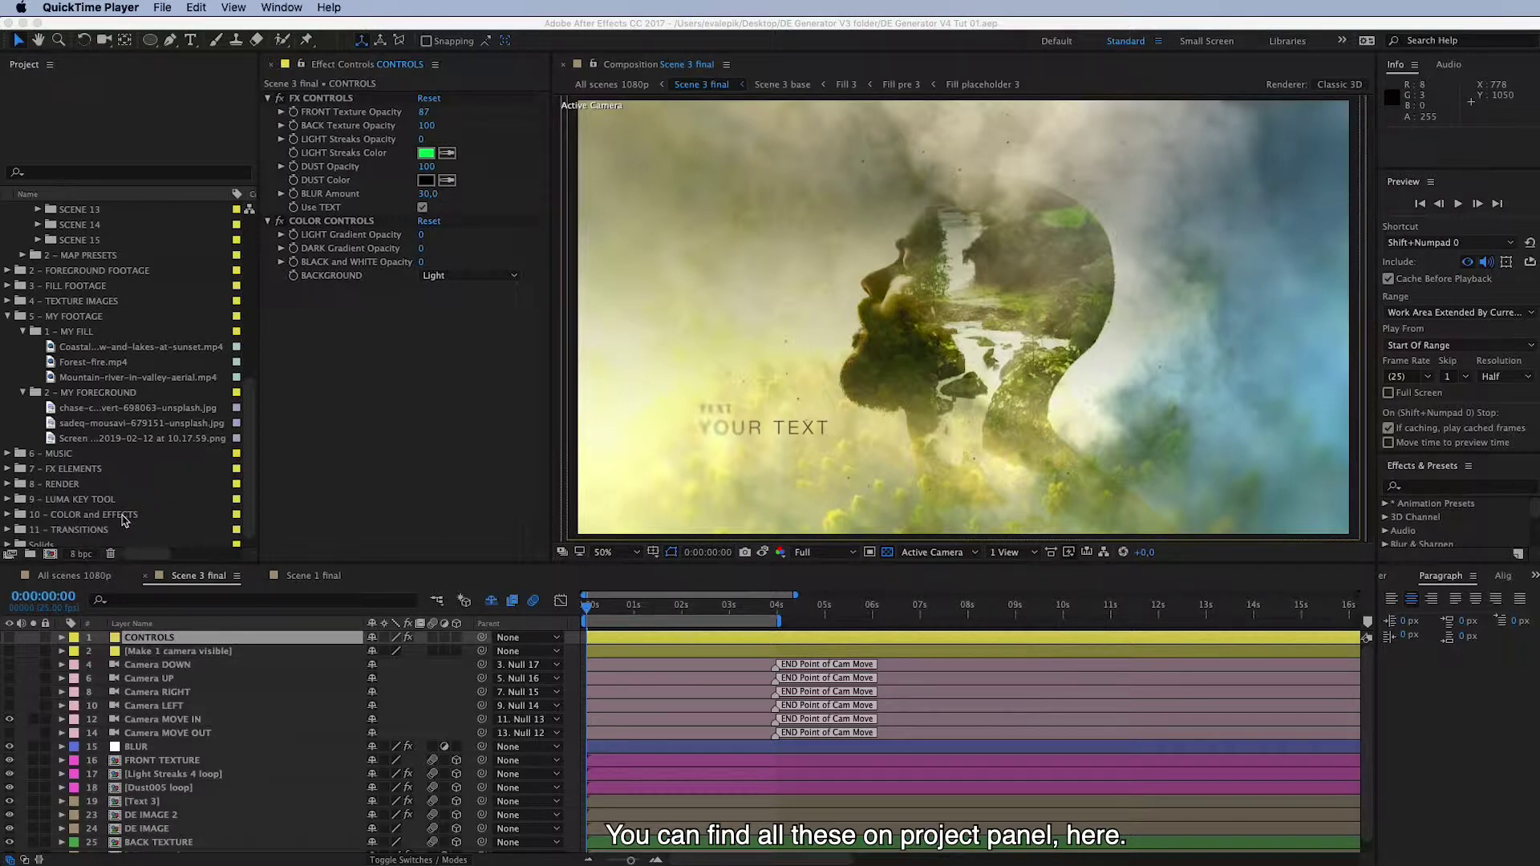
click(125, 520)
click(44, 521)
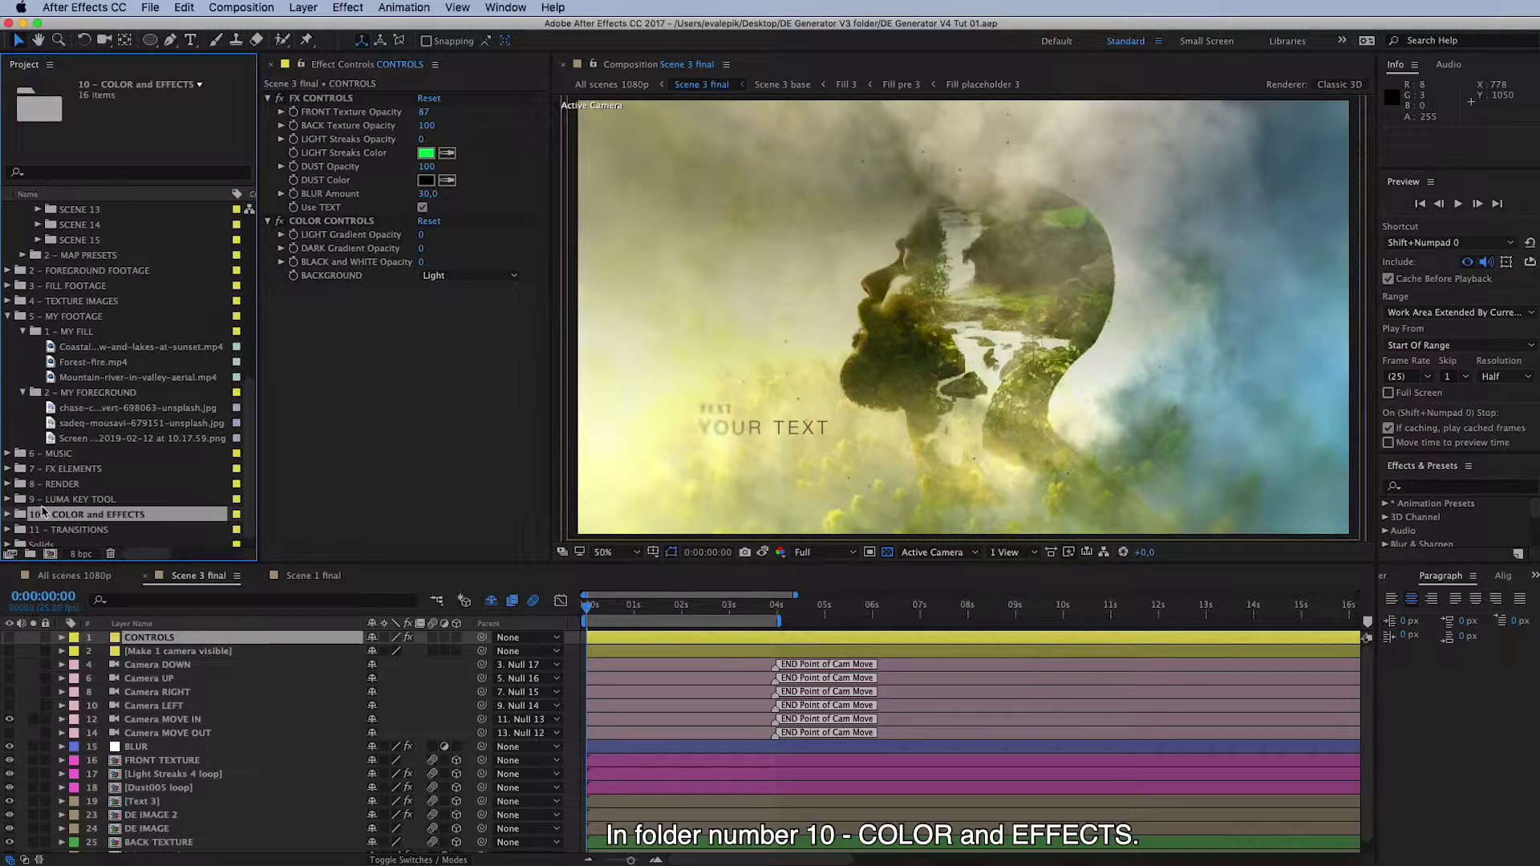
click(18, 515)
scroll(114, 476, down, 2)
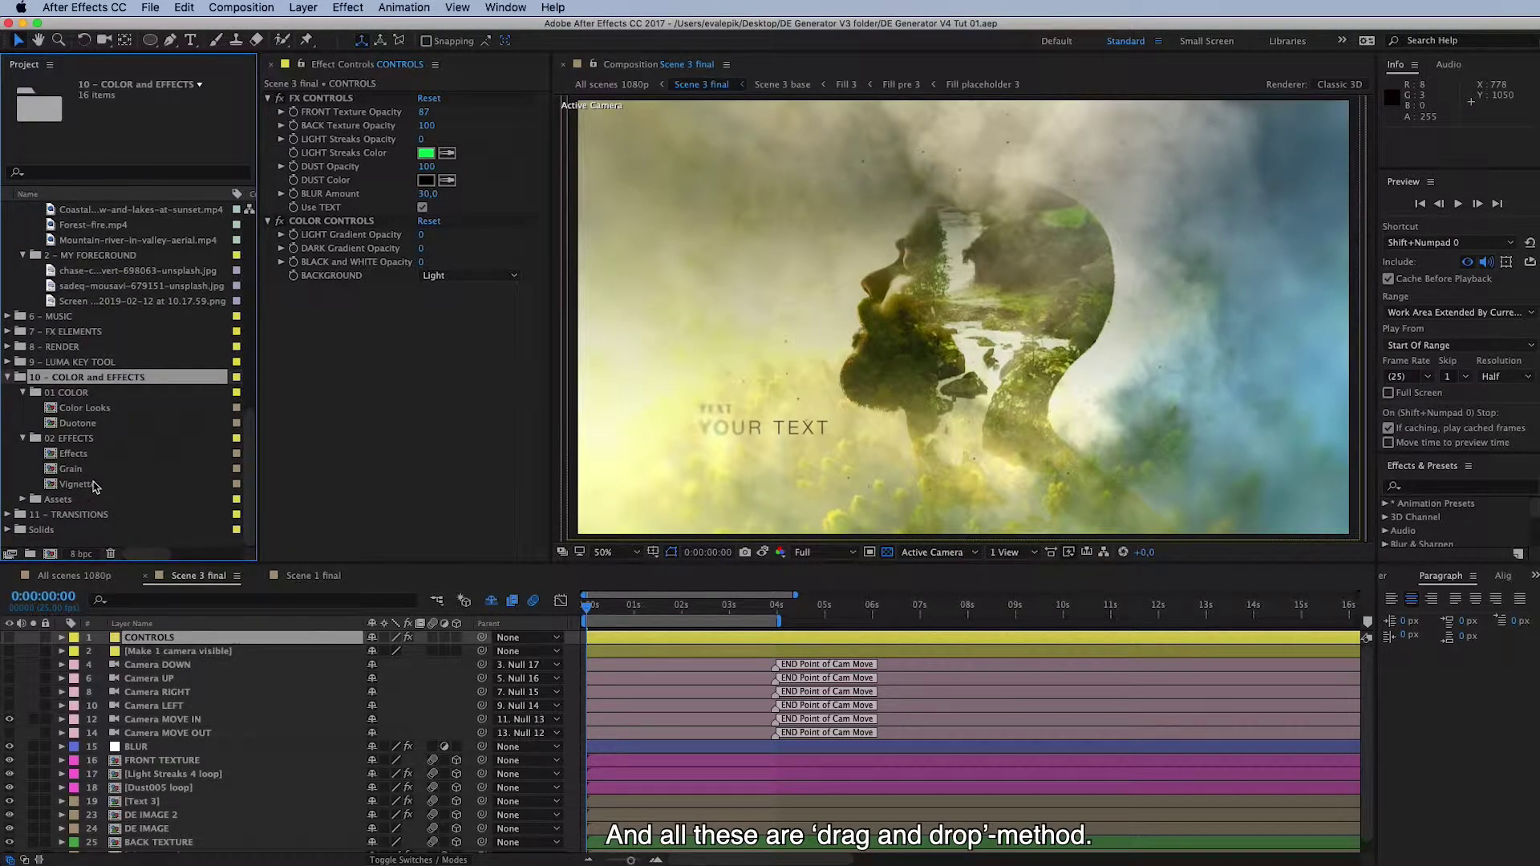
click(86, 408)
click(81, 425)
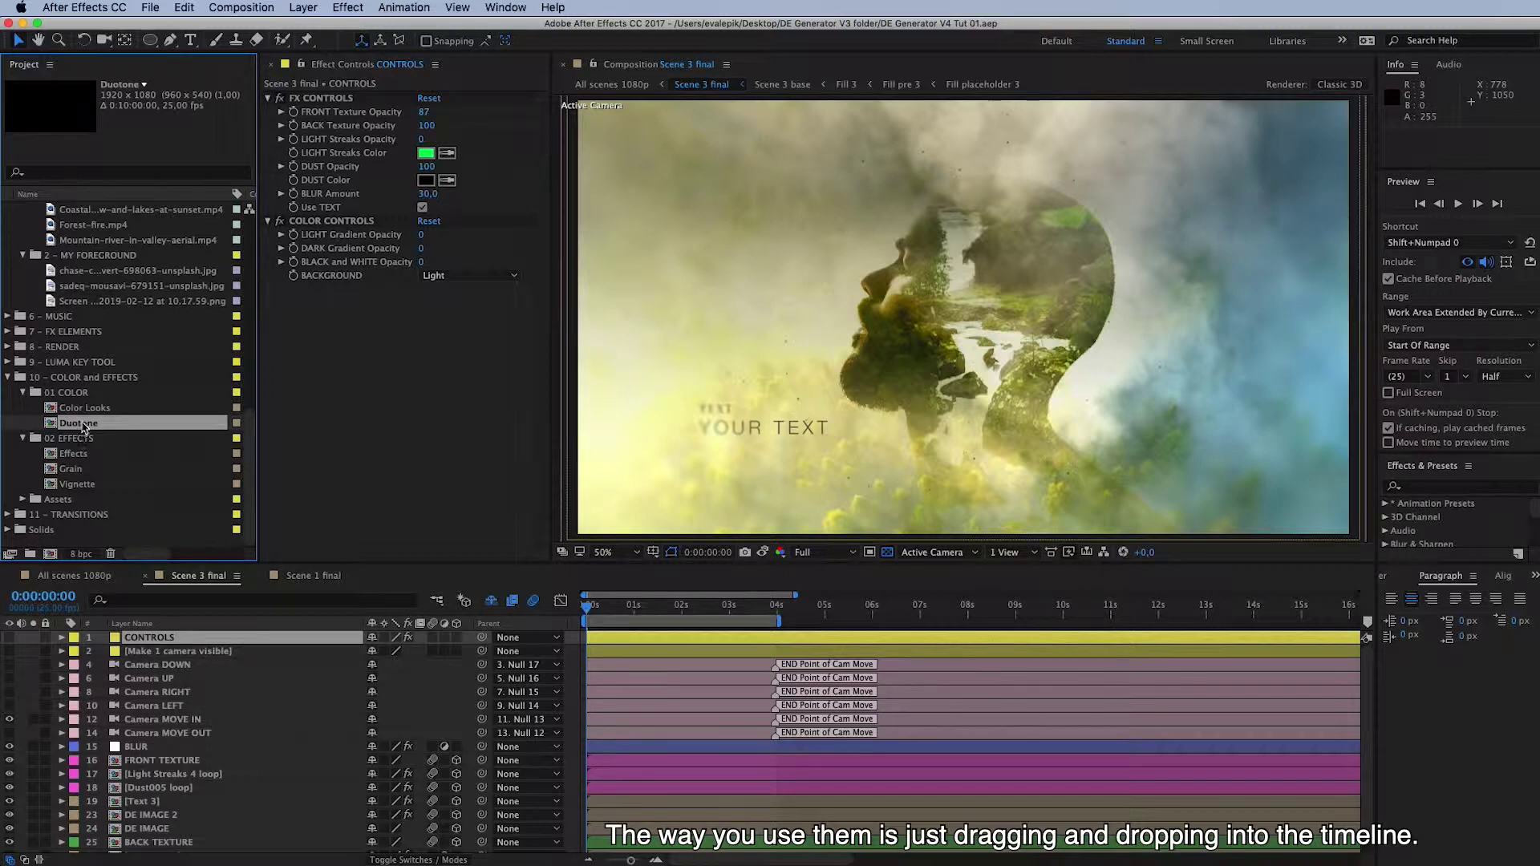
Step: Duplicate Color Looks, place Color Looks 2 above FRONT TEXTURE, and collapse its transformations
click(85, 409)
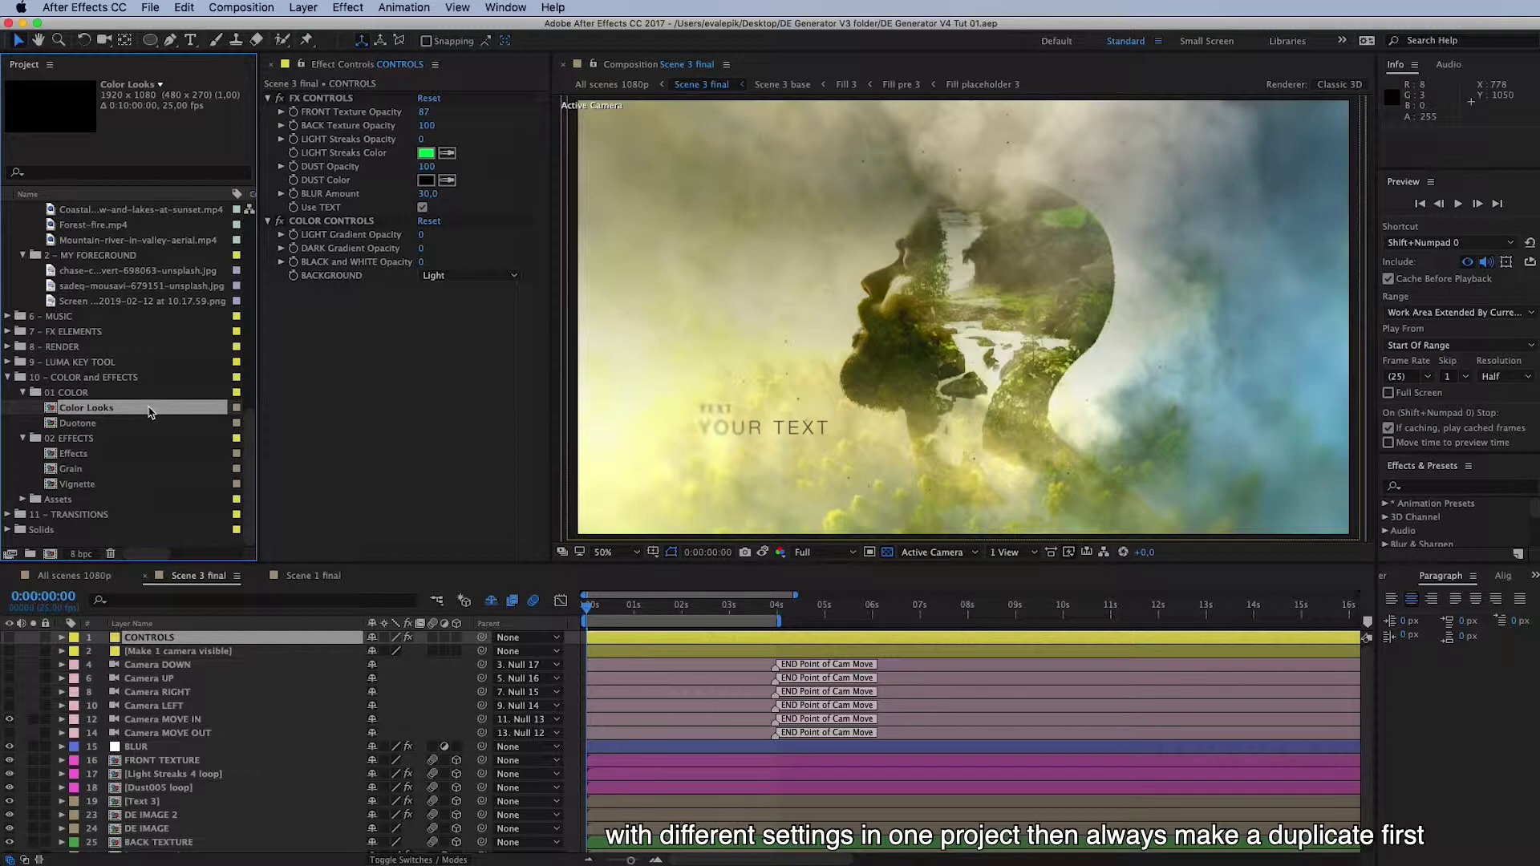
key(super+d)
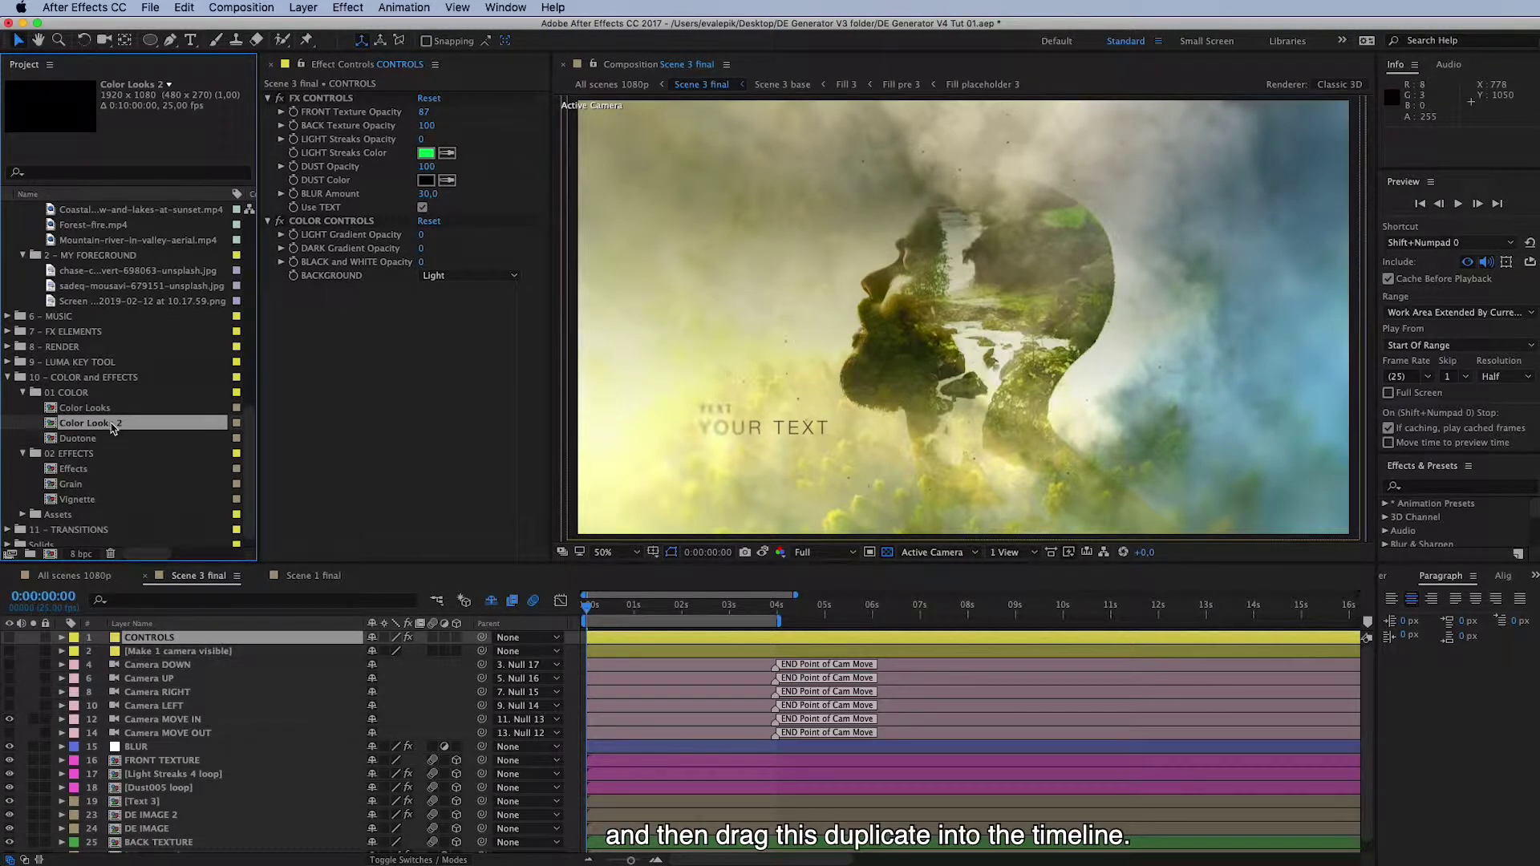
drag(112, 427, 180, 762)
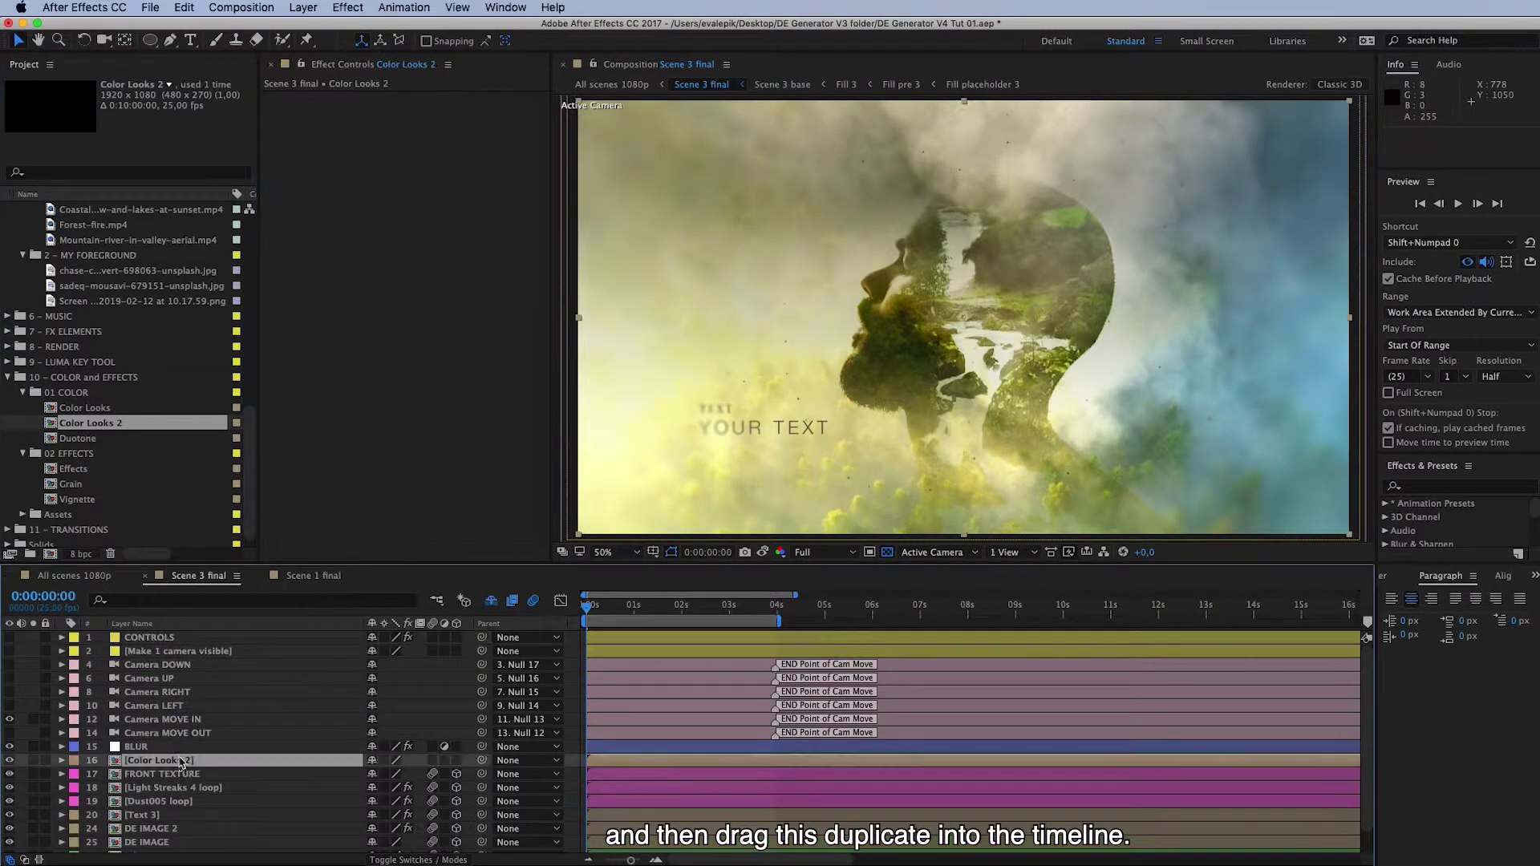
click(384, 760)
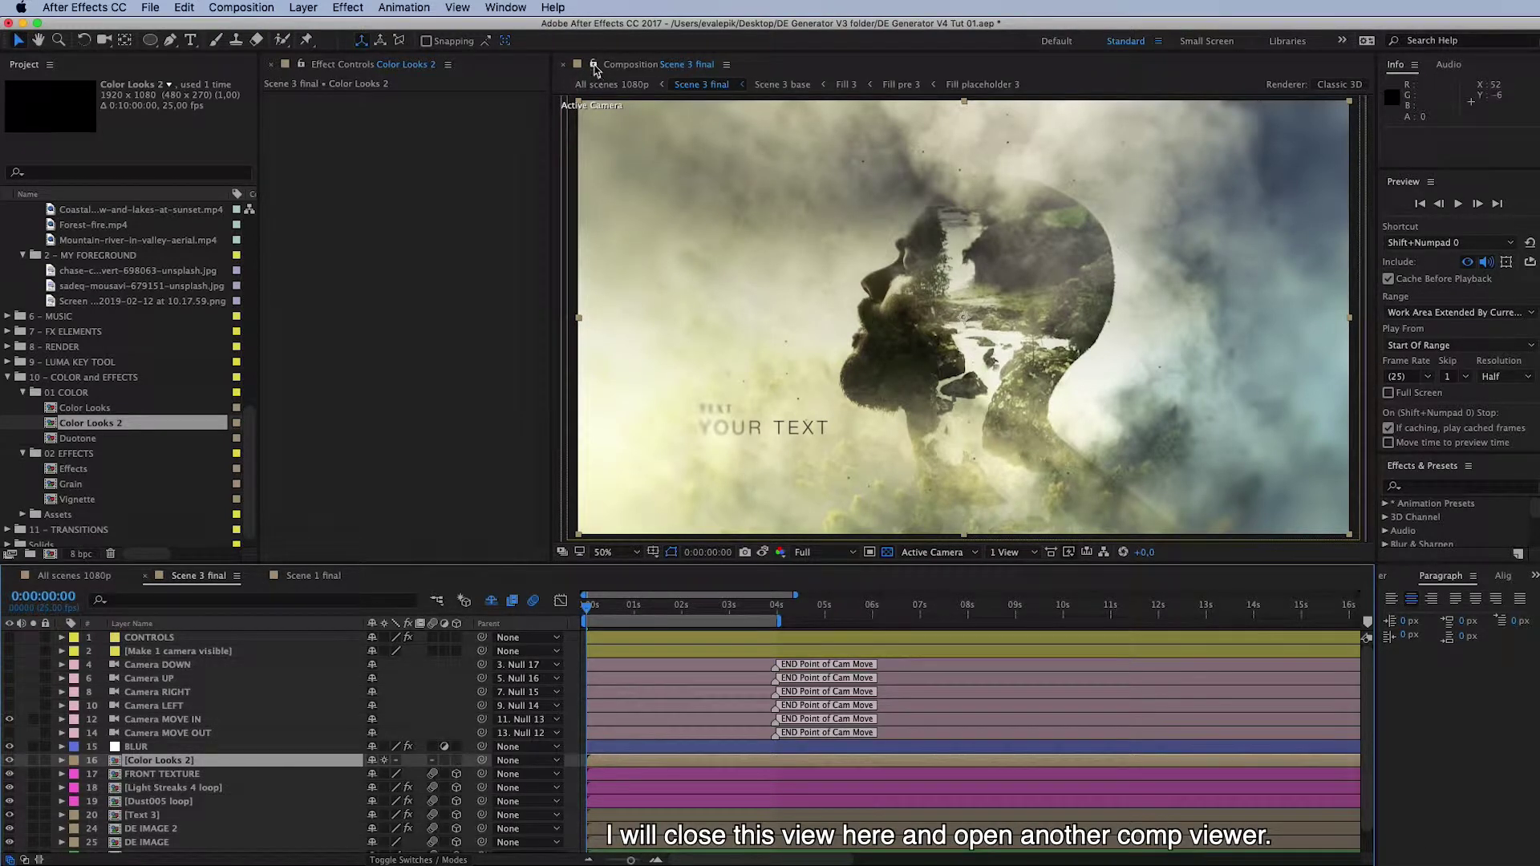
Step: Lock the viewer on Scene 3 final and add a second composition viewer beside it
click(594, 65)
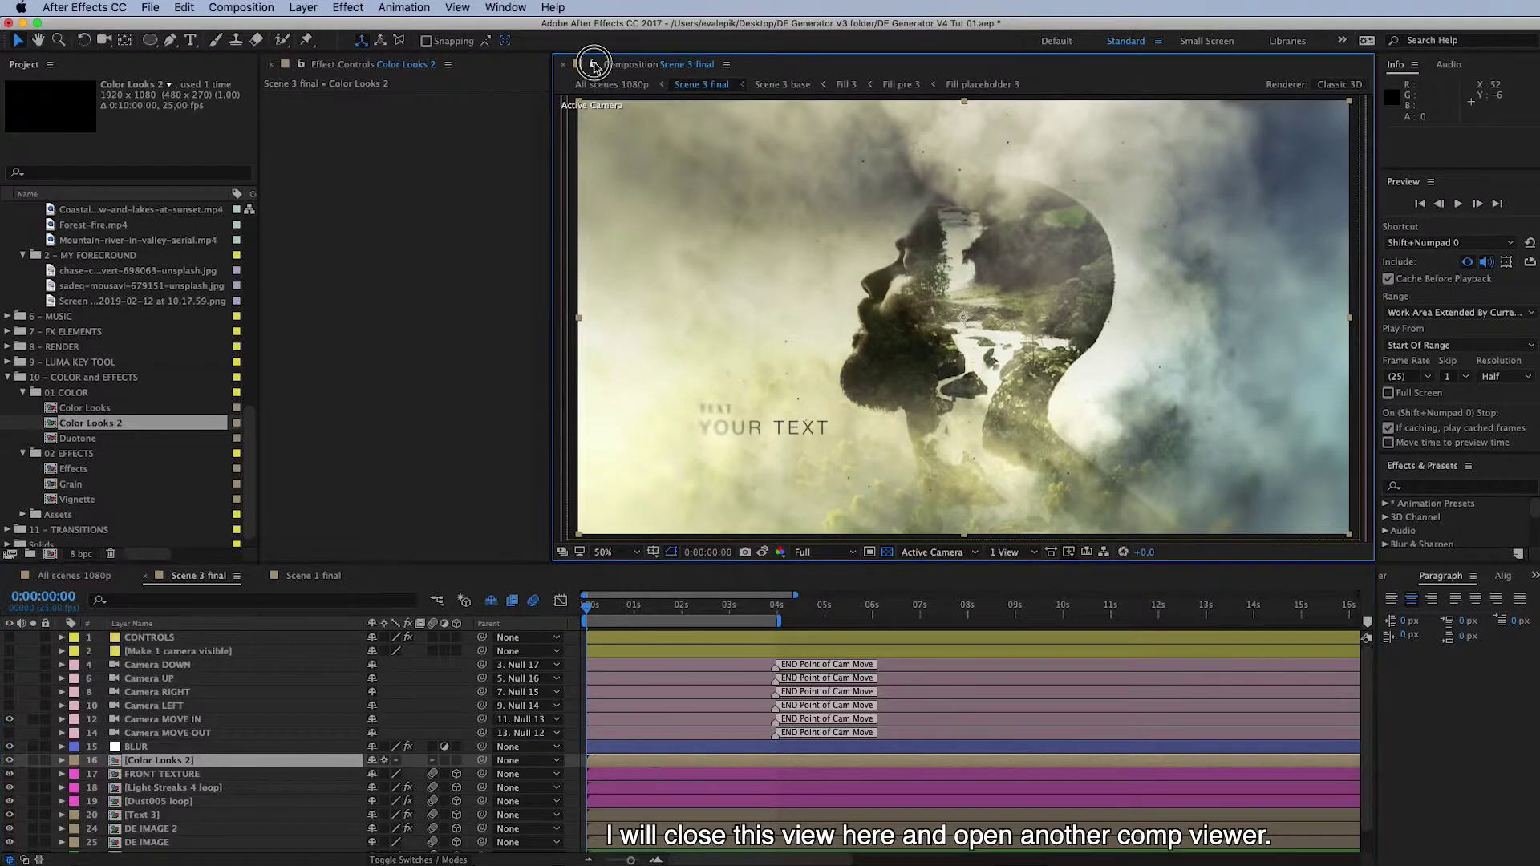
click(685, 65)
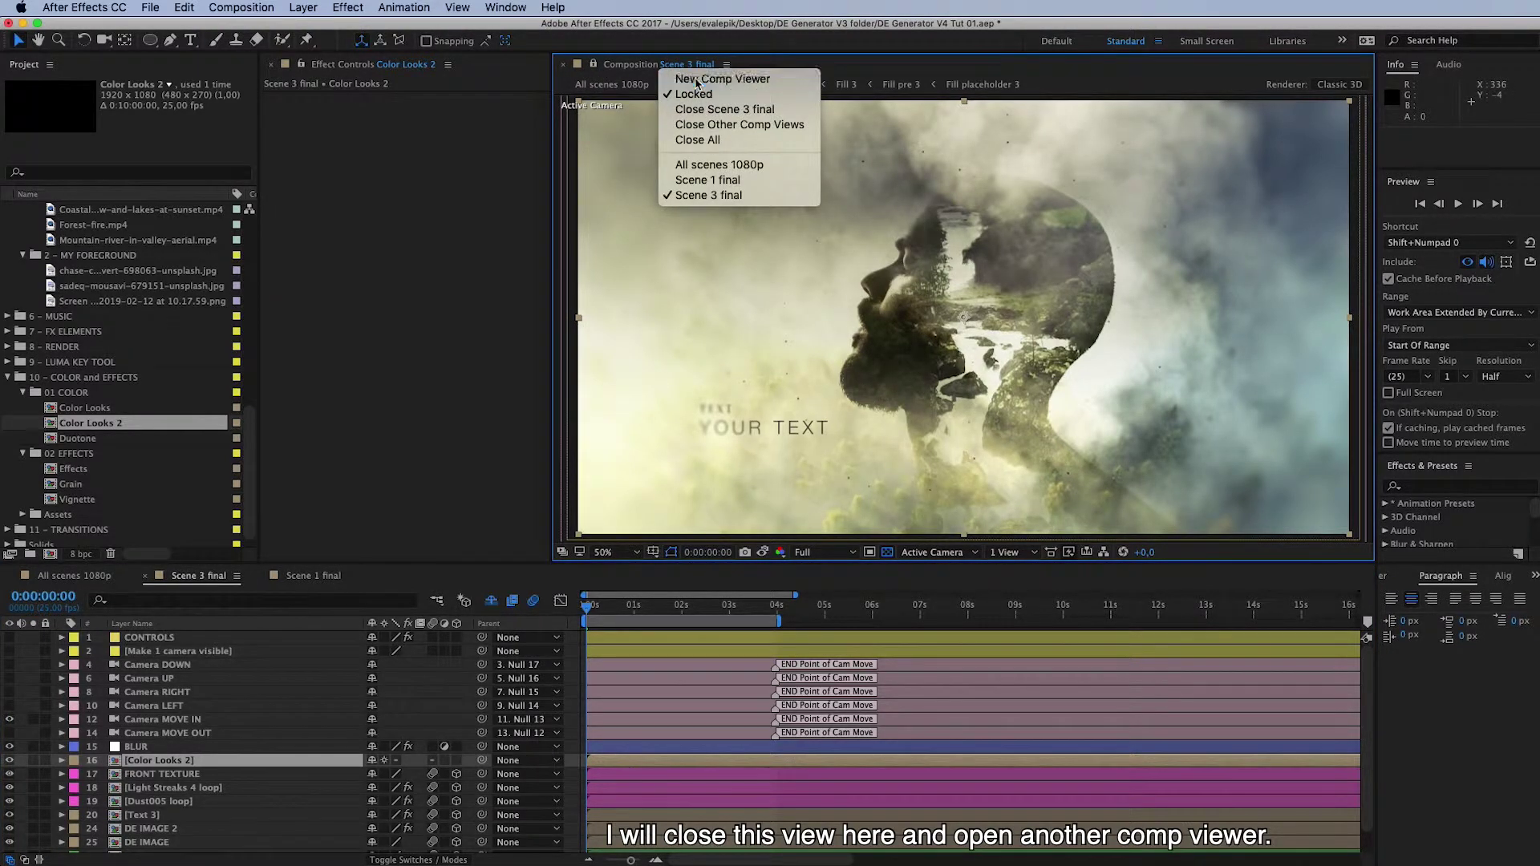
click(695, 78)
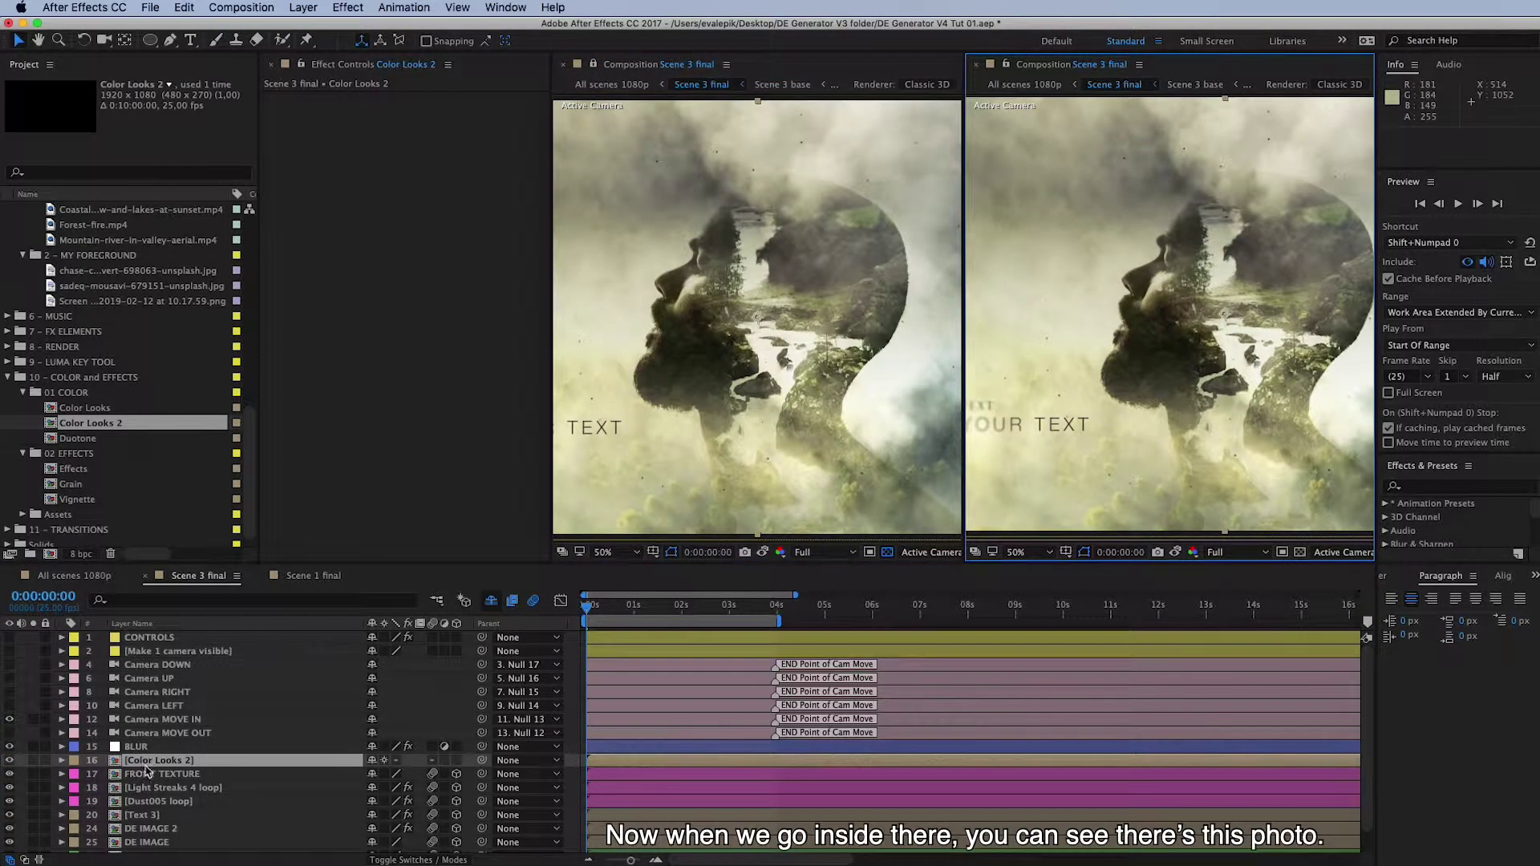
Step: Open the Color Looks 2 precomp and select its CONTROLS layer to show the look opacities
double_click(148, 760)
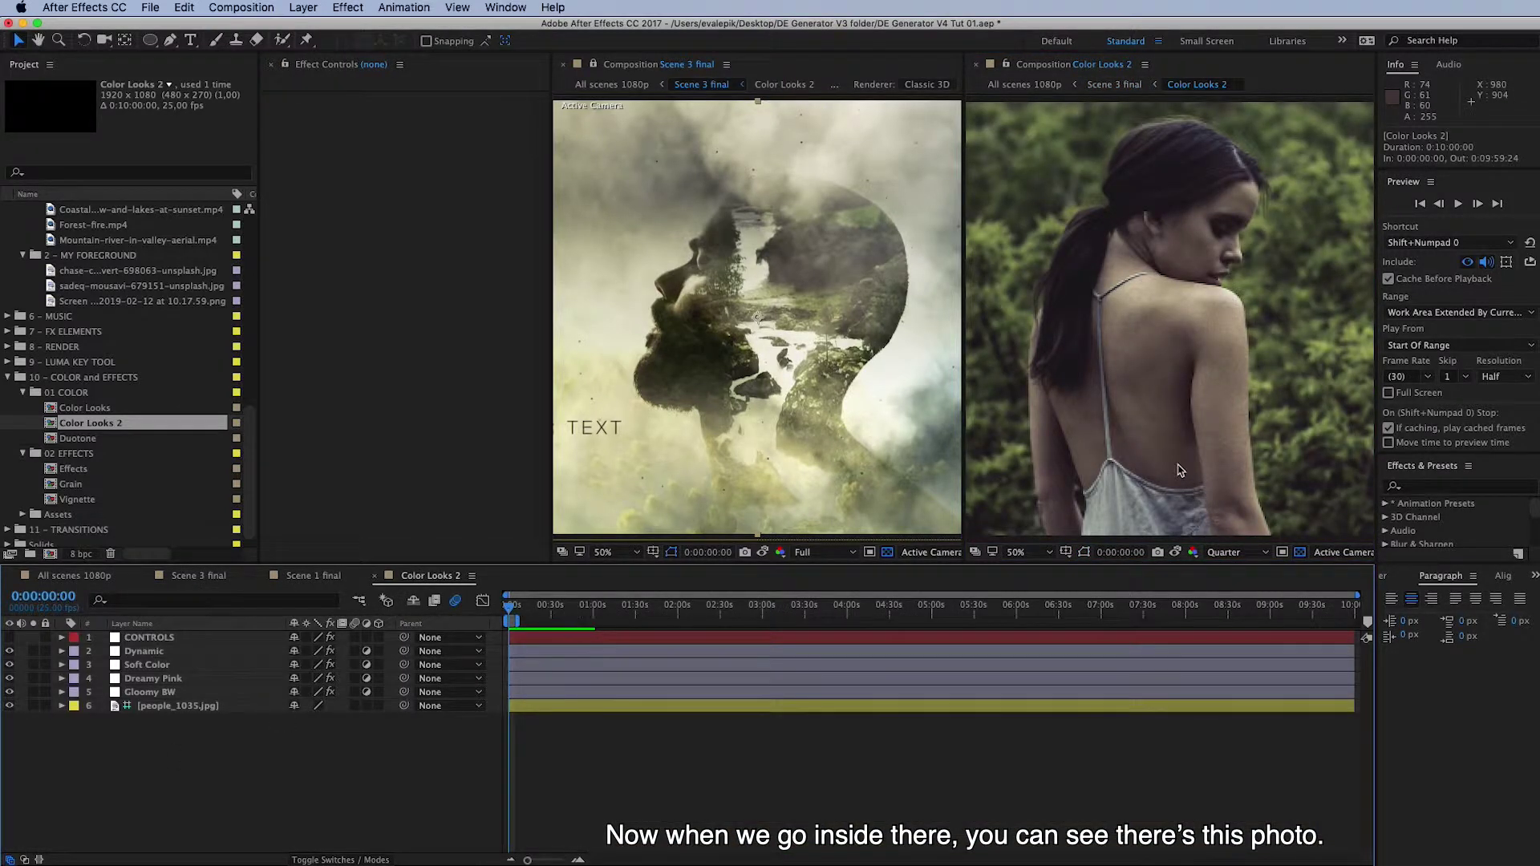
scroll(1181, 470, down, 2)
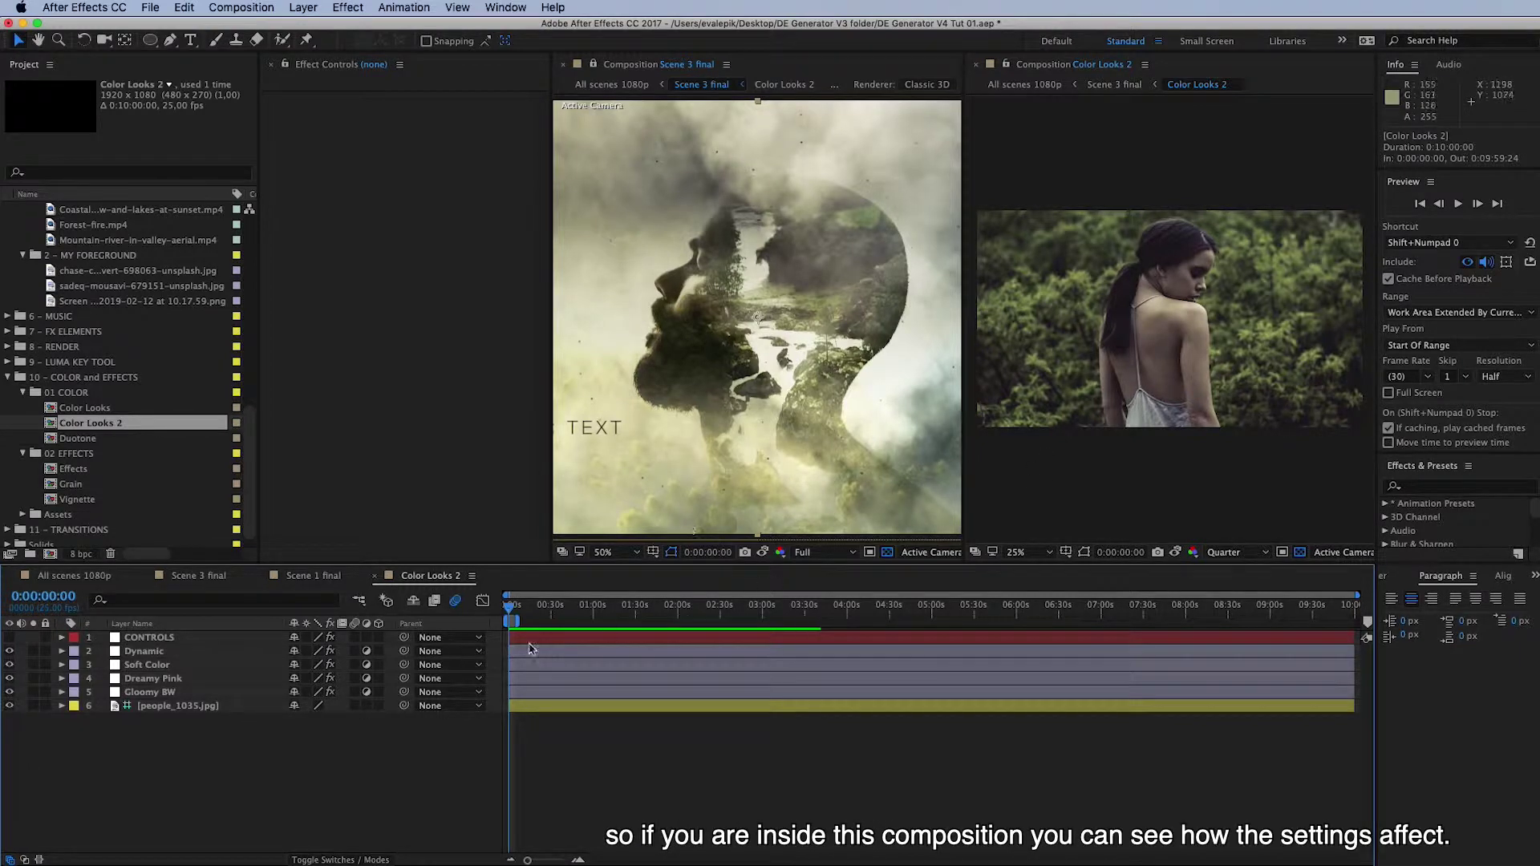
scroll(1154, 373, up, 2)
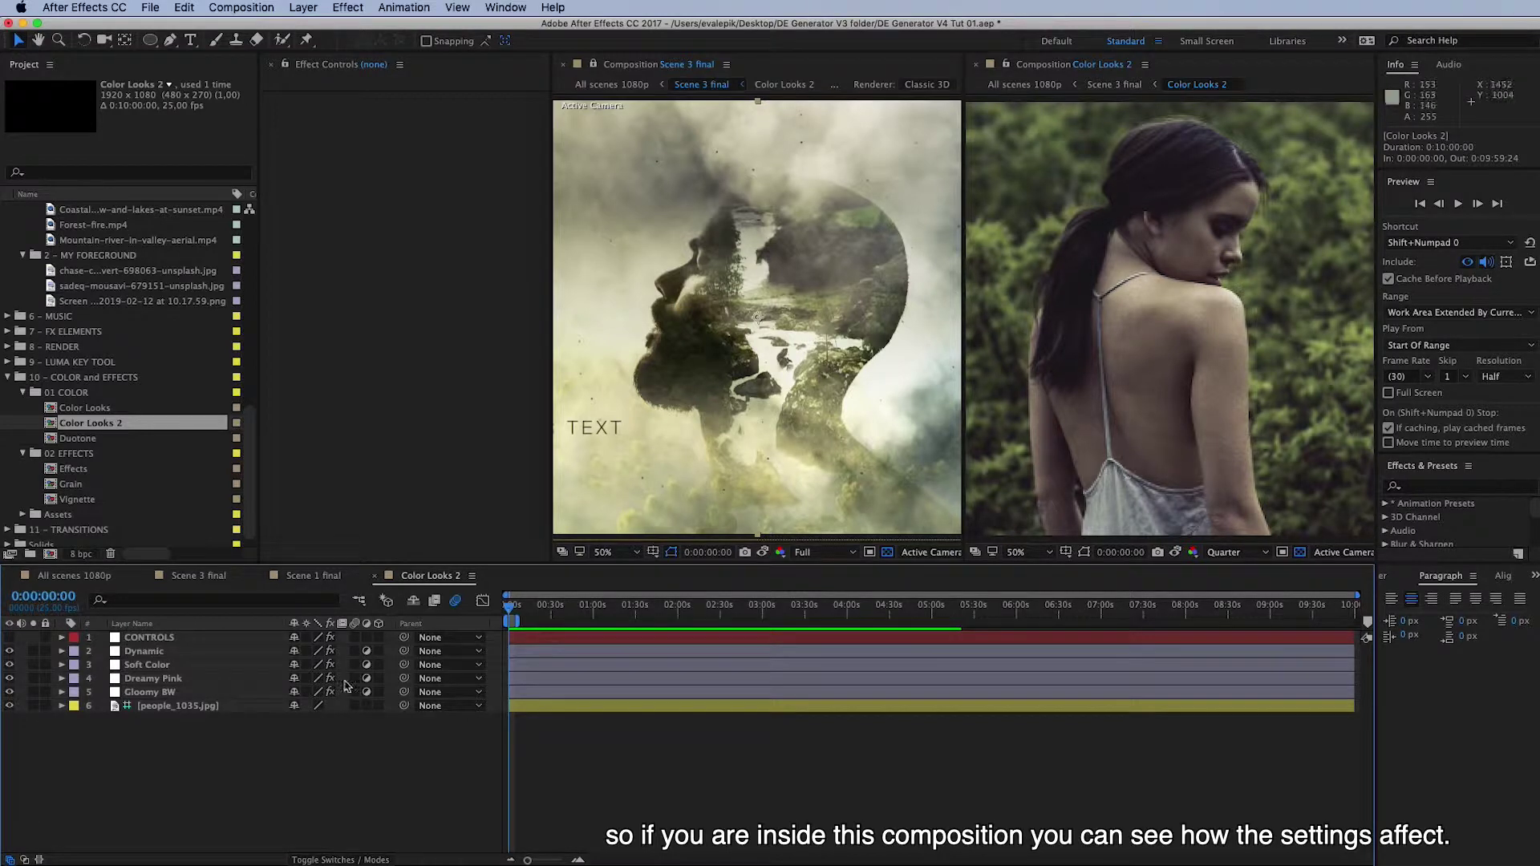
click(223, 640)
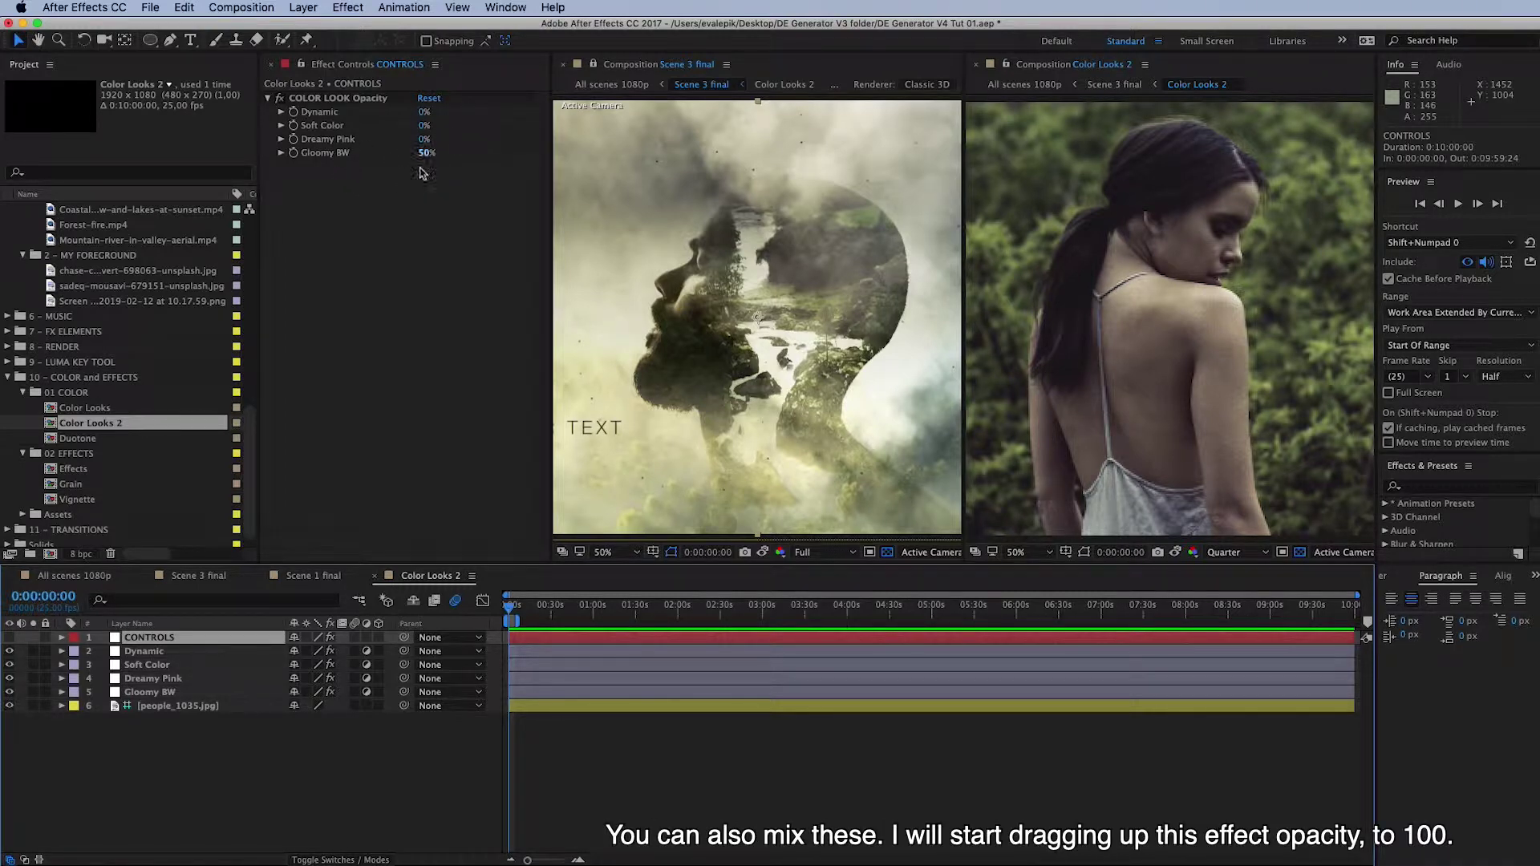
Step: Scrub the CONTROLS looks to Gloomy BW 100%, Soft Color 44% and Dreamy Pink 75%
drag(425, 157, 447, 149)
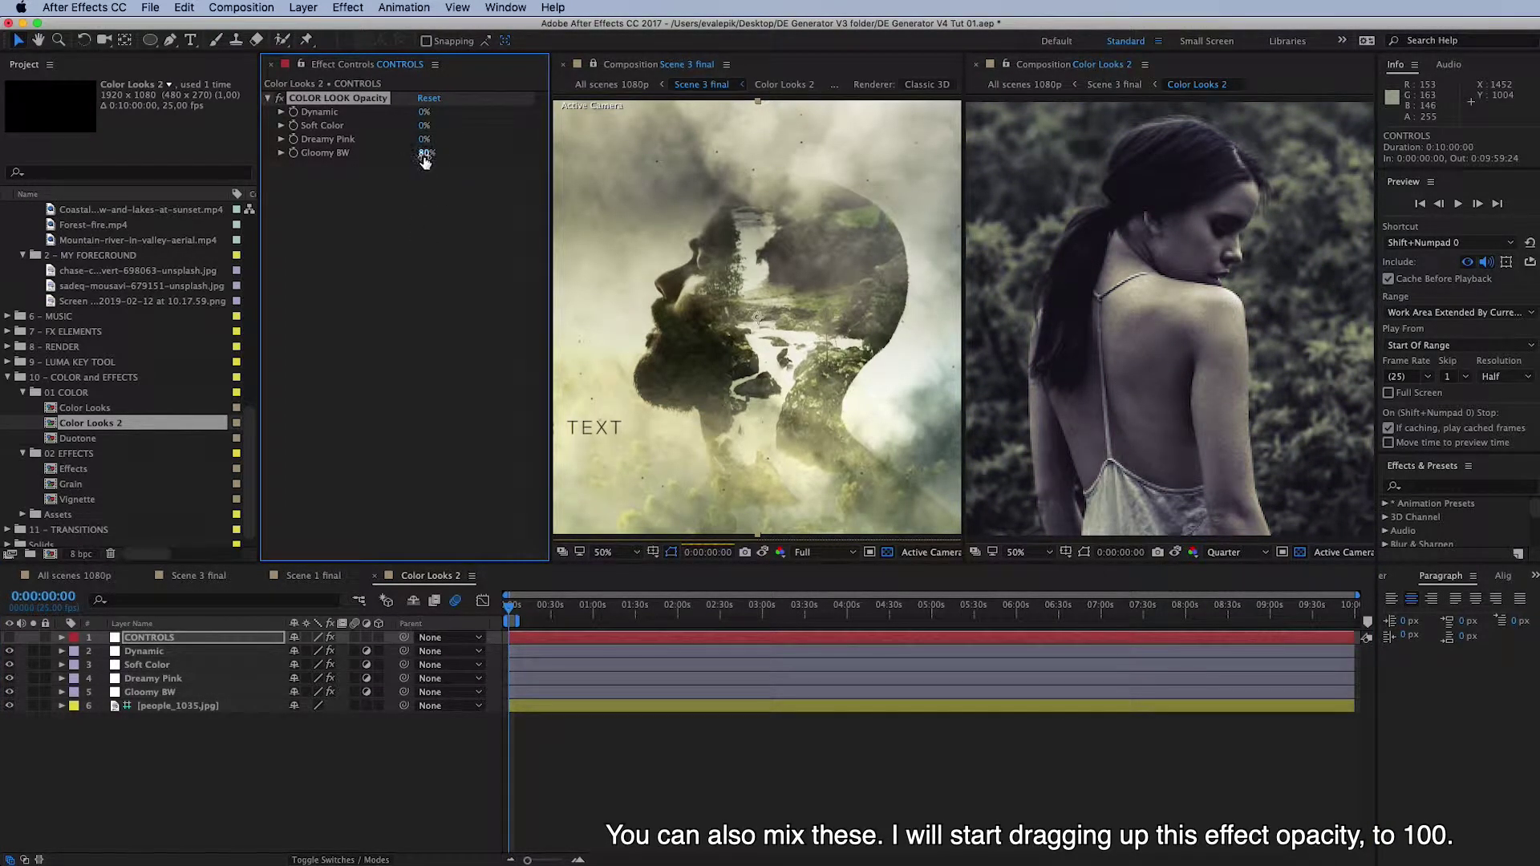
drag(425, 157, 441, 151)
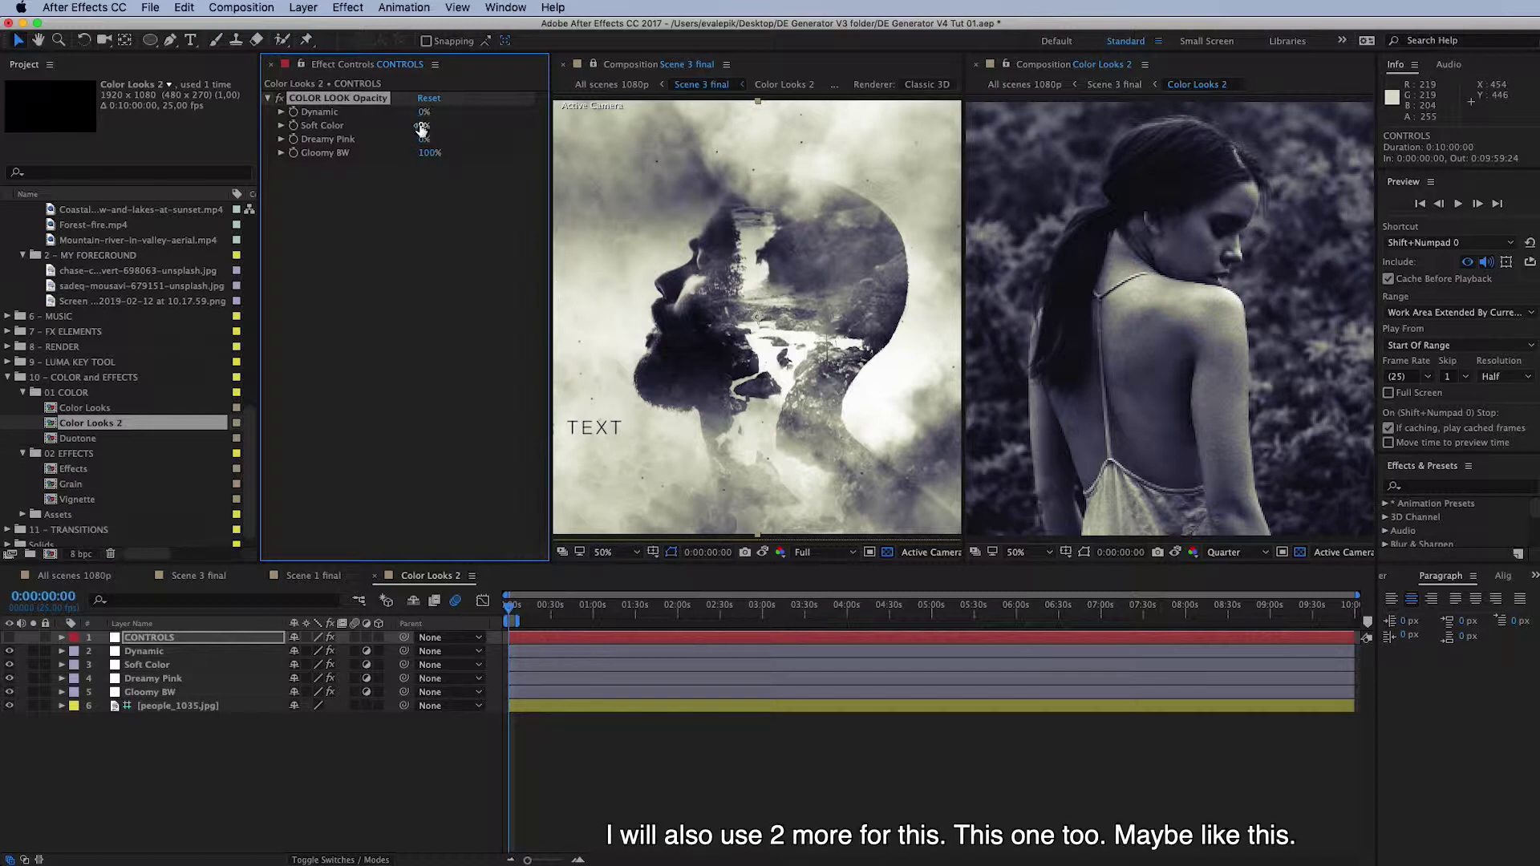
mouse_move(422, 125)
mouse_down()
mouse_move(453, 122)
mouse_move(440, 138)
mouse_up()
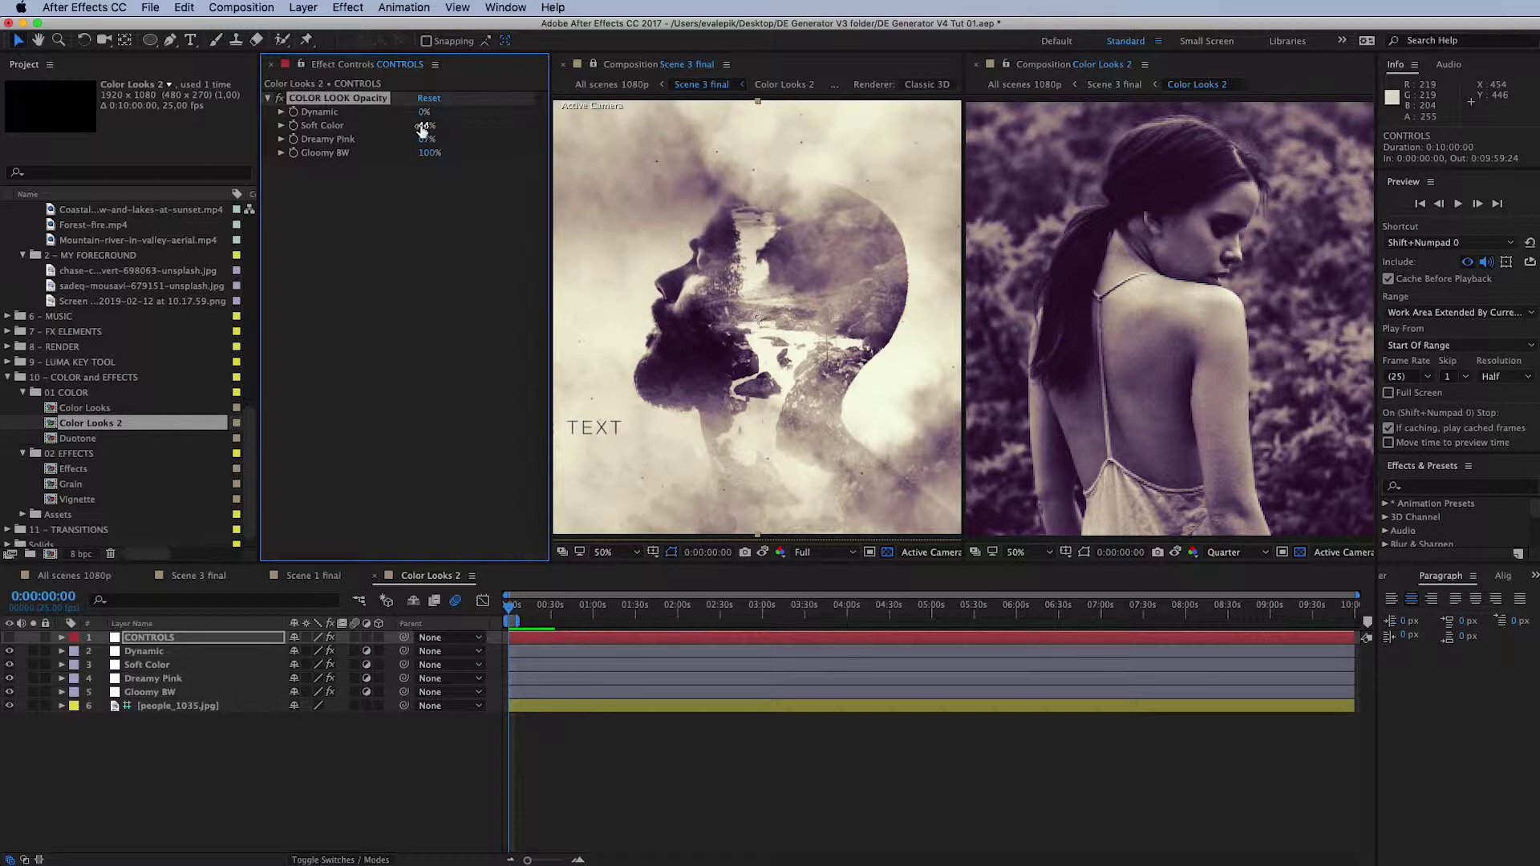
drag(422, 131, 428, 130)
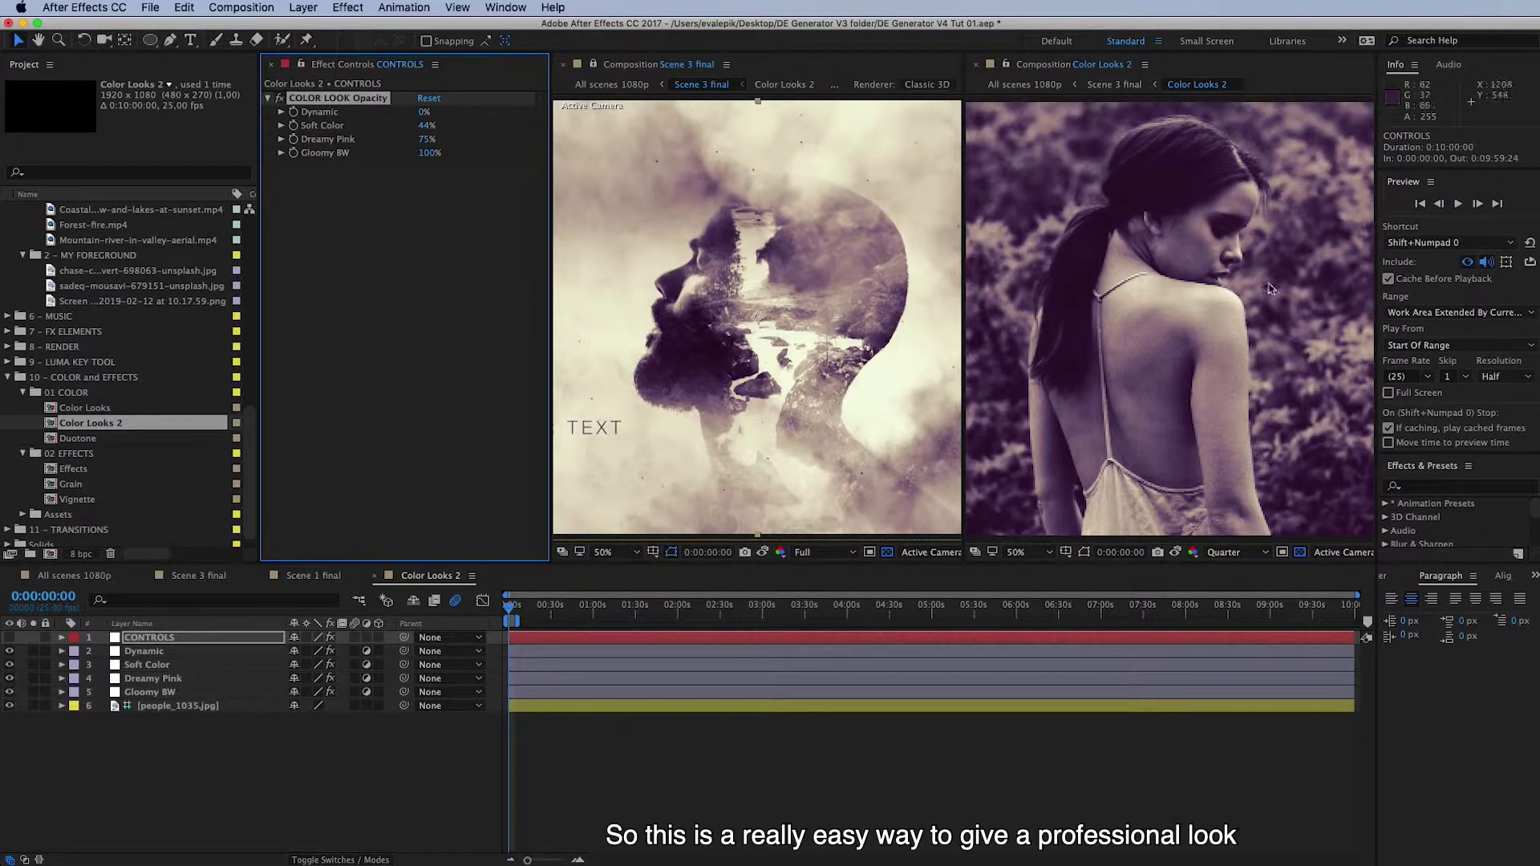
click(510, 577)
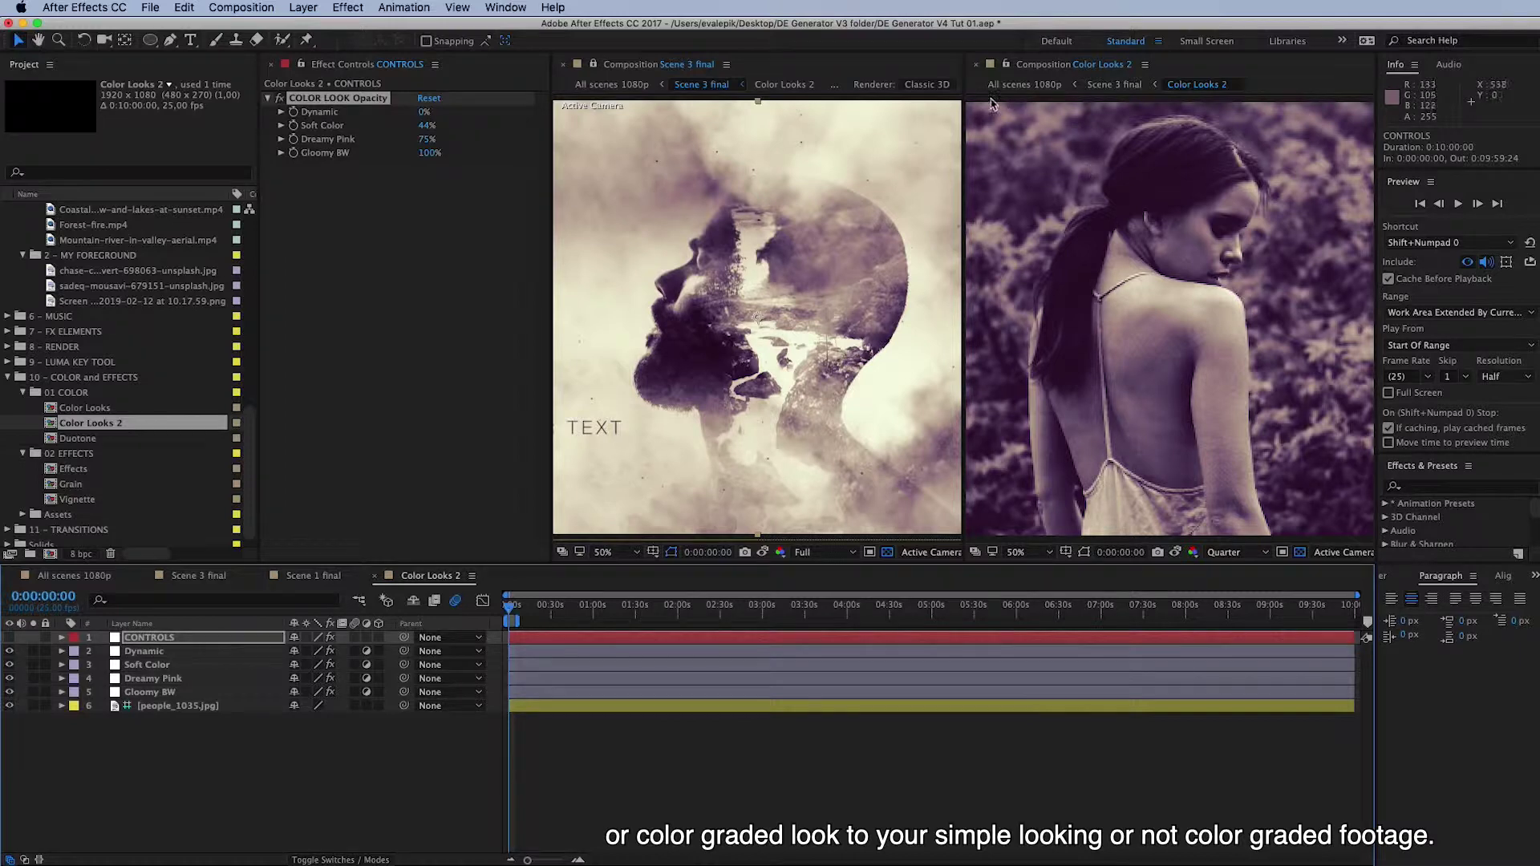
Step: Close the Color Looks 2 viewer and timeline, return to Scene 3 final, and duplicate Duotone as Duotone 2
click(976, 65)
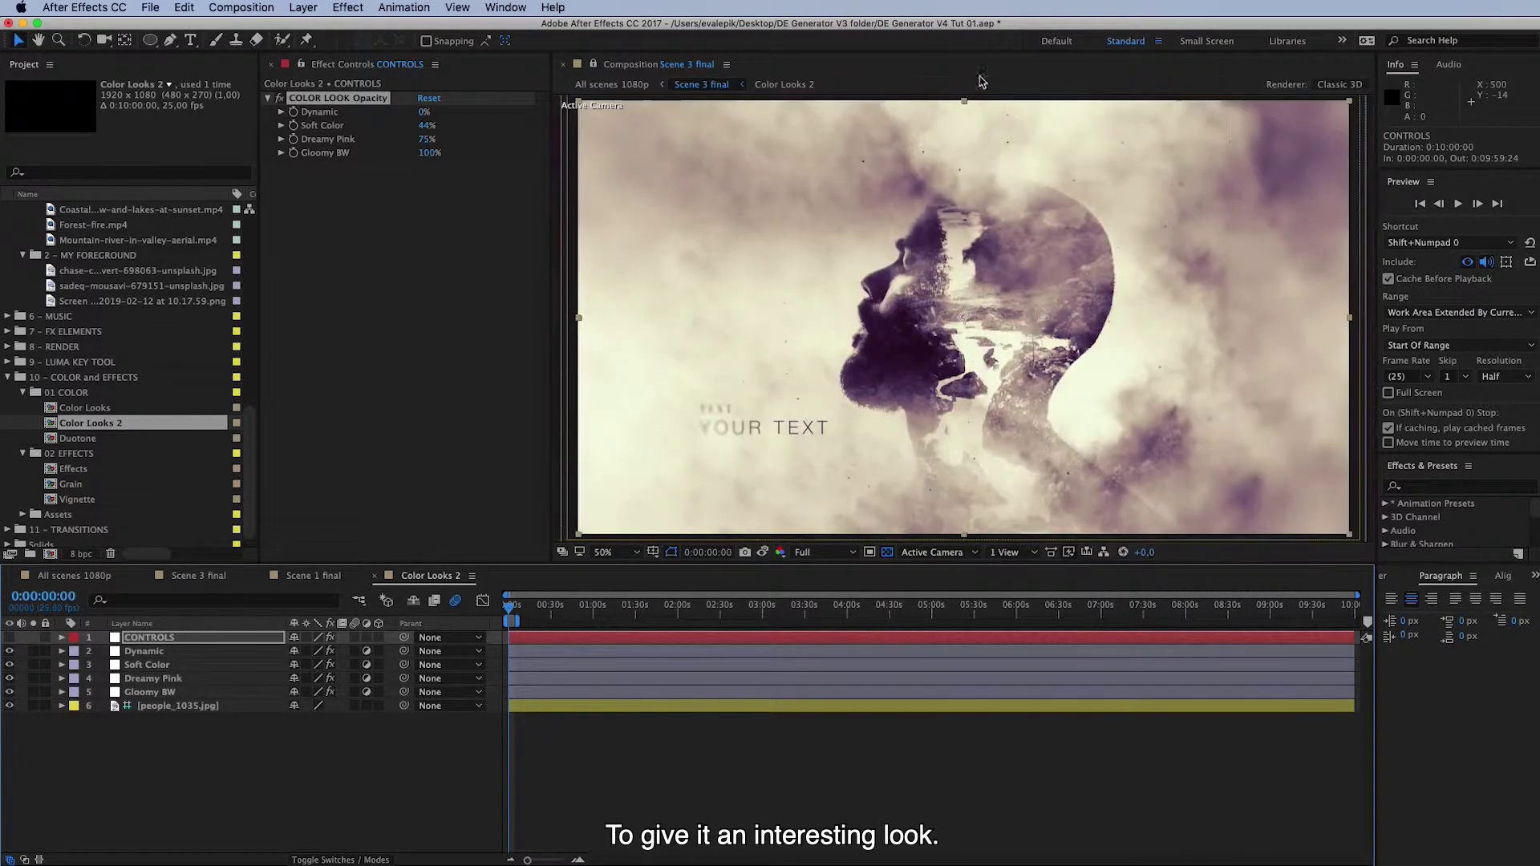
click(374, 575)
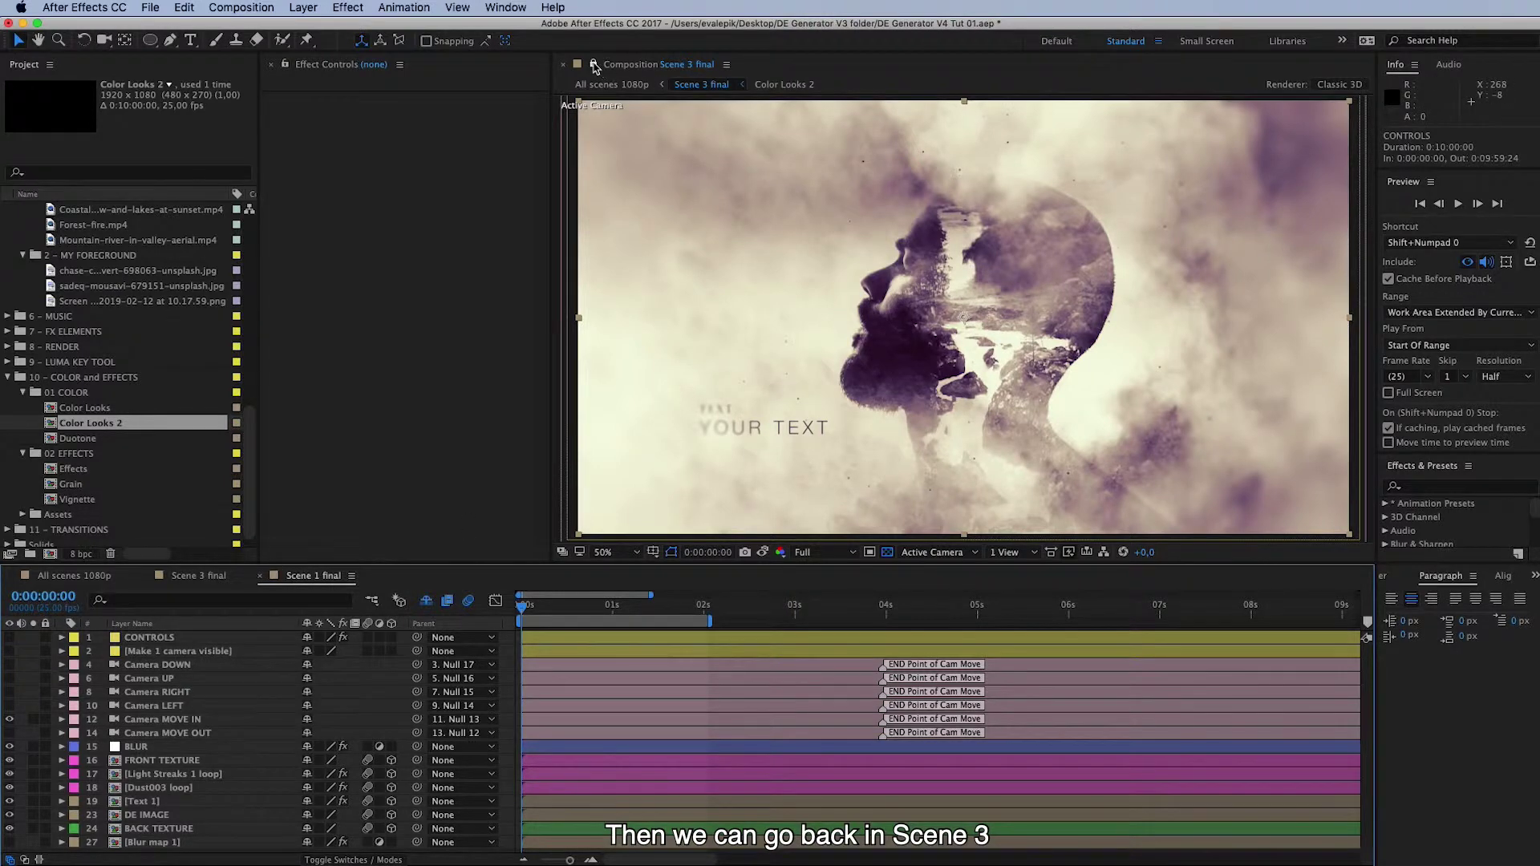
click(297, 578)
click(199, 576)
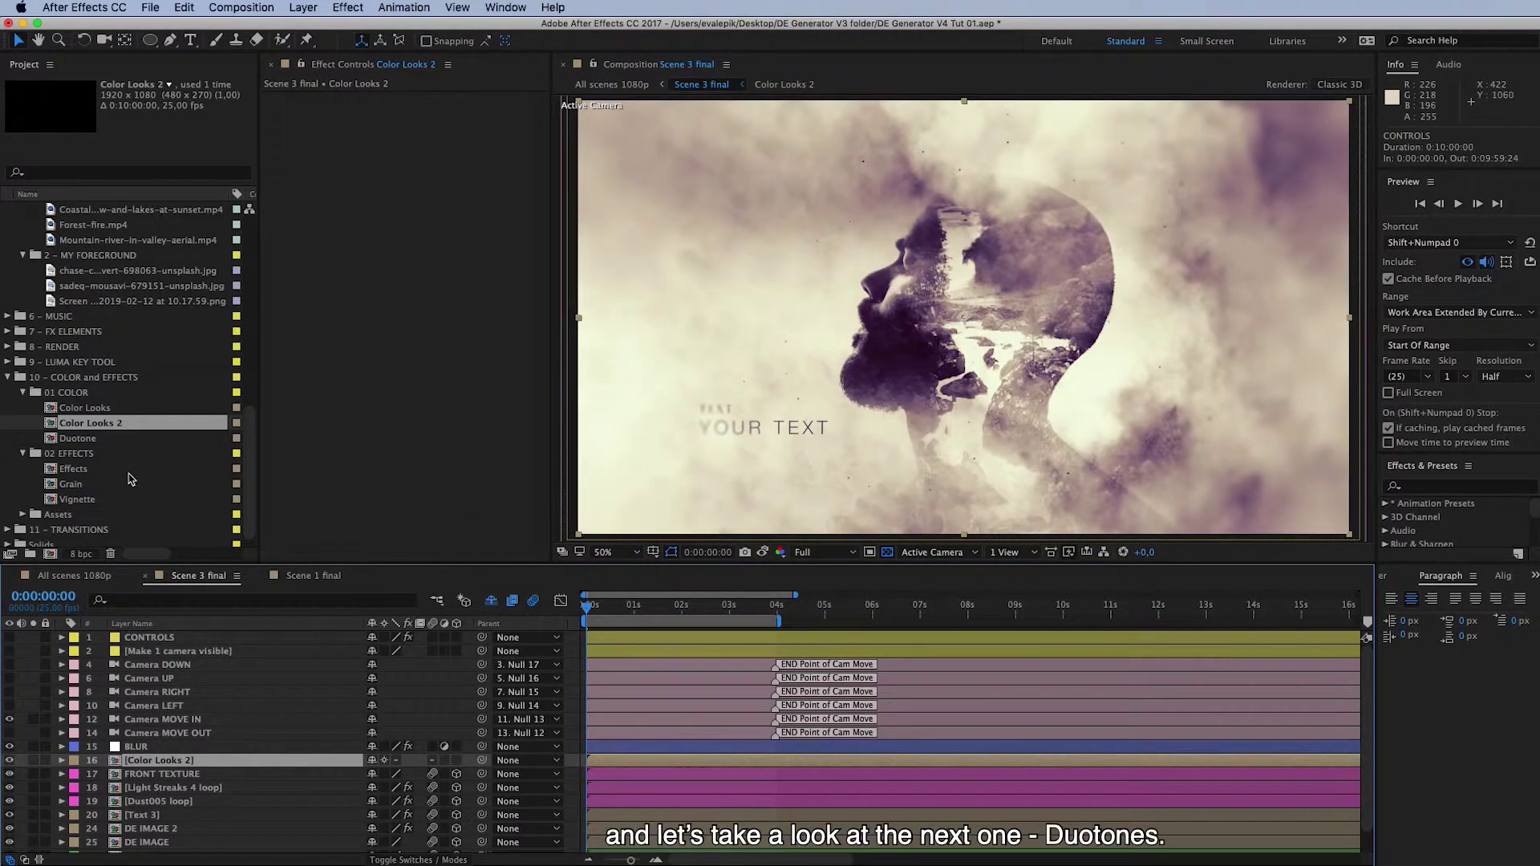
click(93, 441)
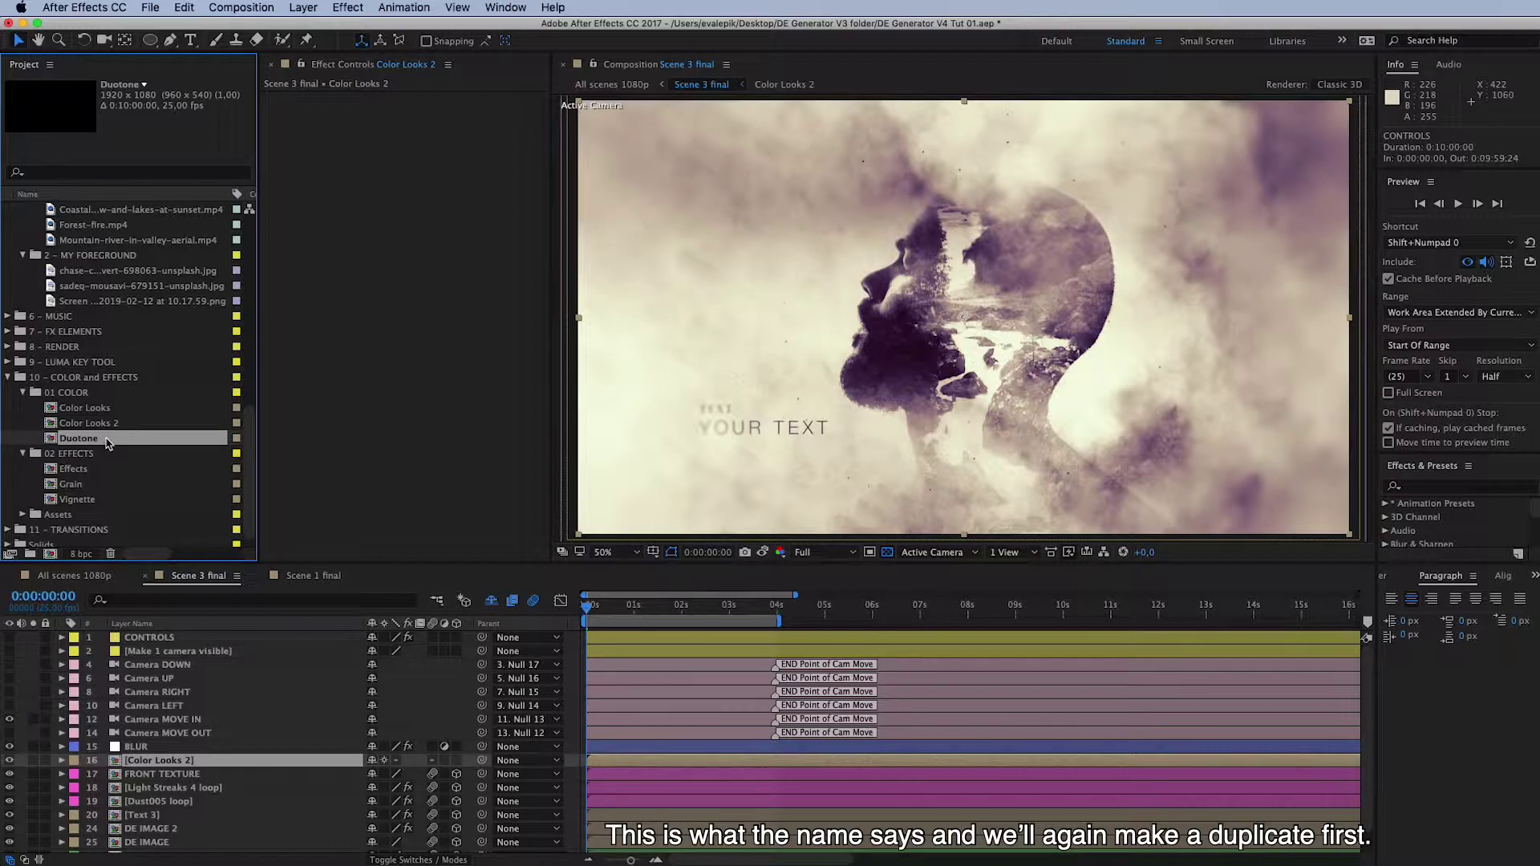
key(super+d)
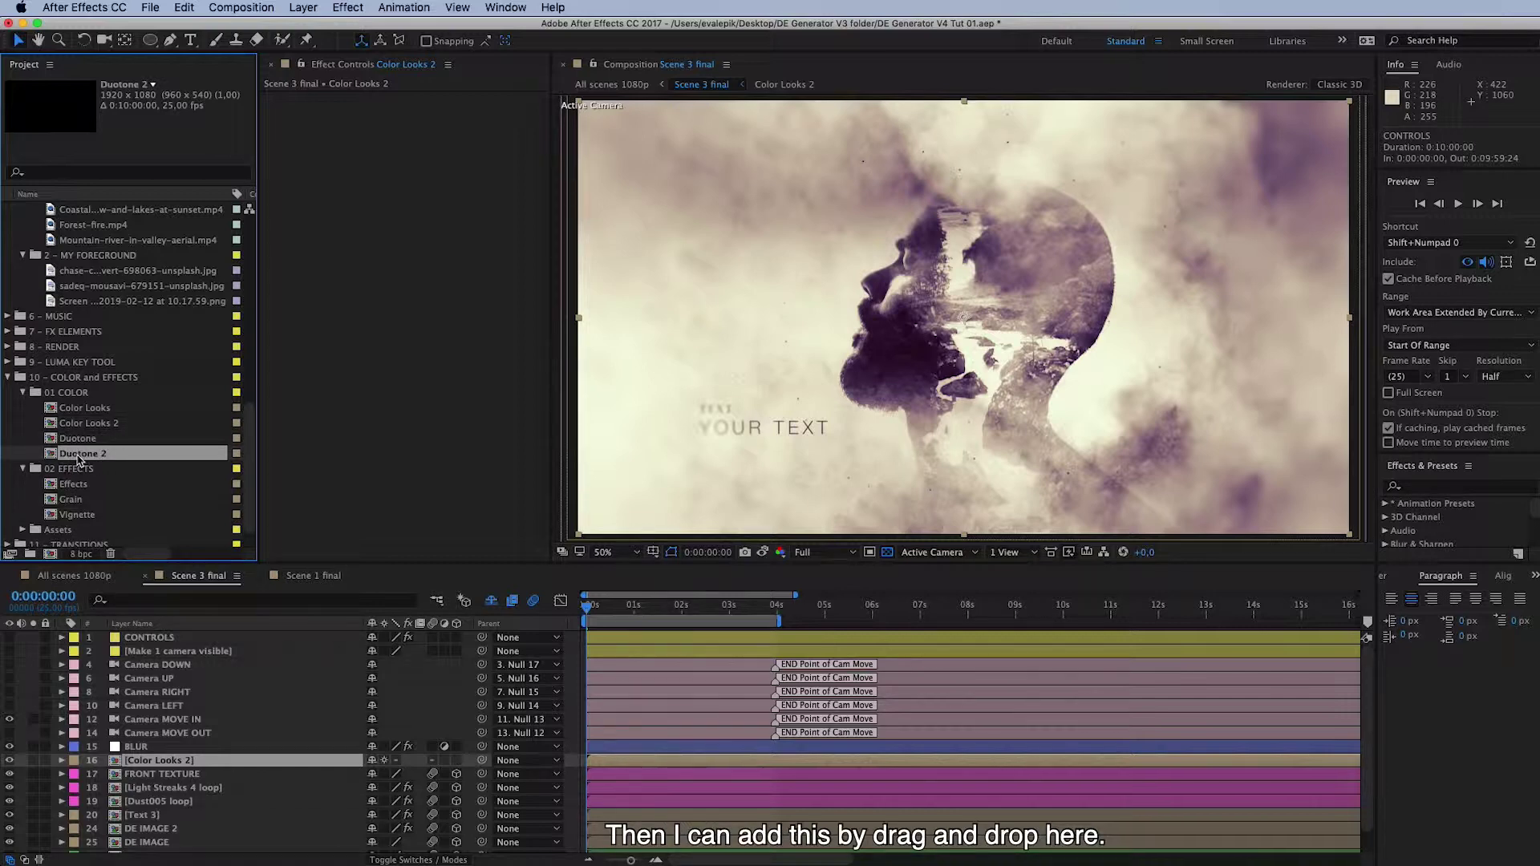
drag(78, 459, 176, 757)
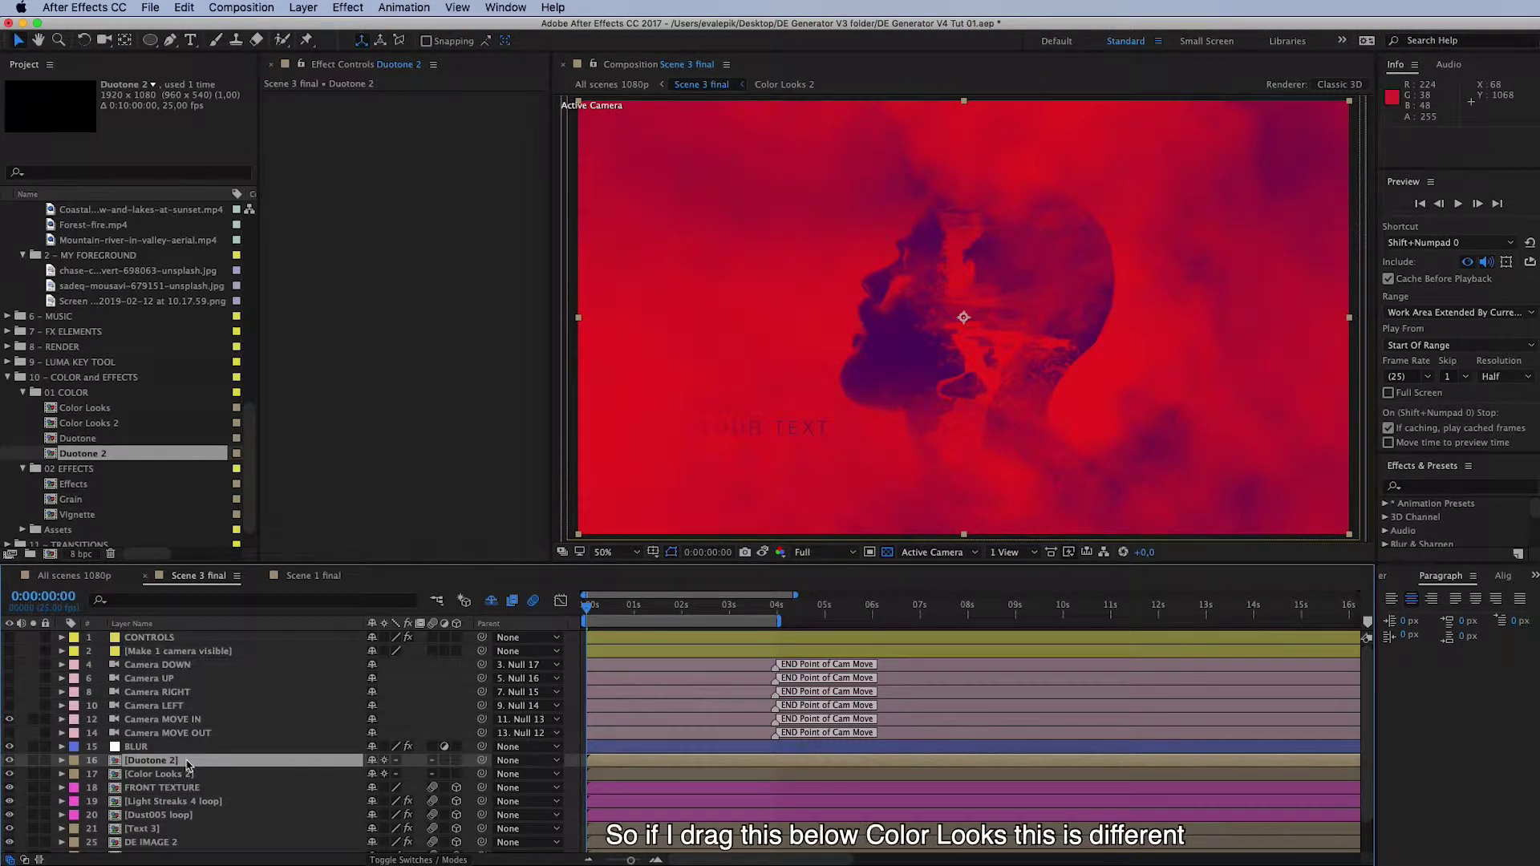
drag(187, 764, 191, 786)
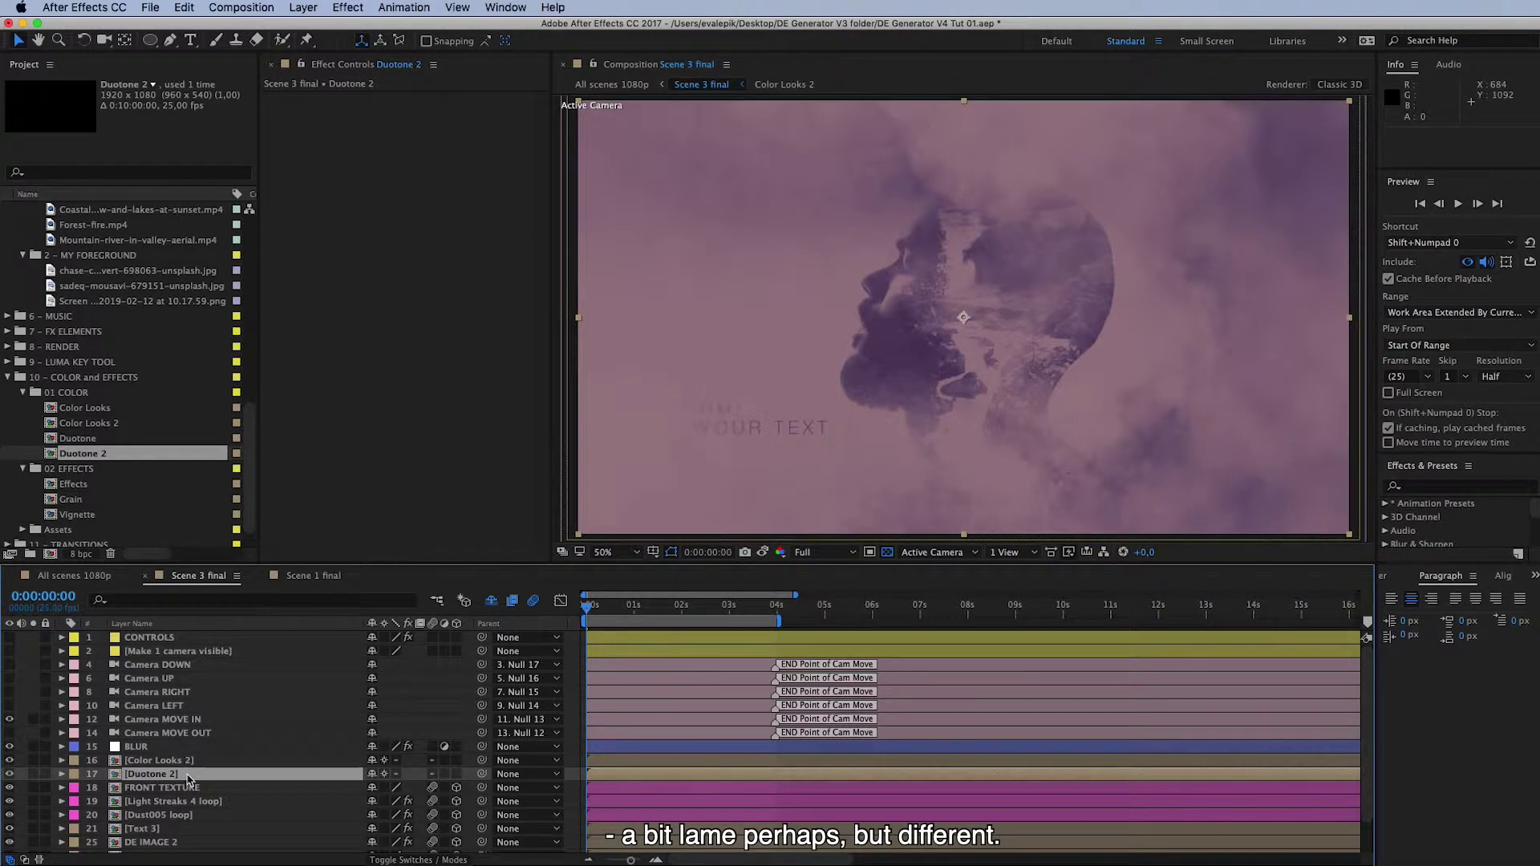
drag(140, 775, 175, 761)
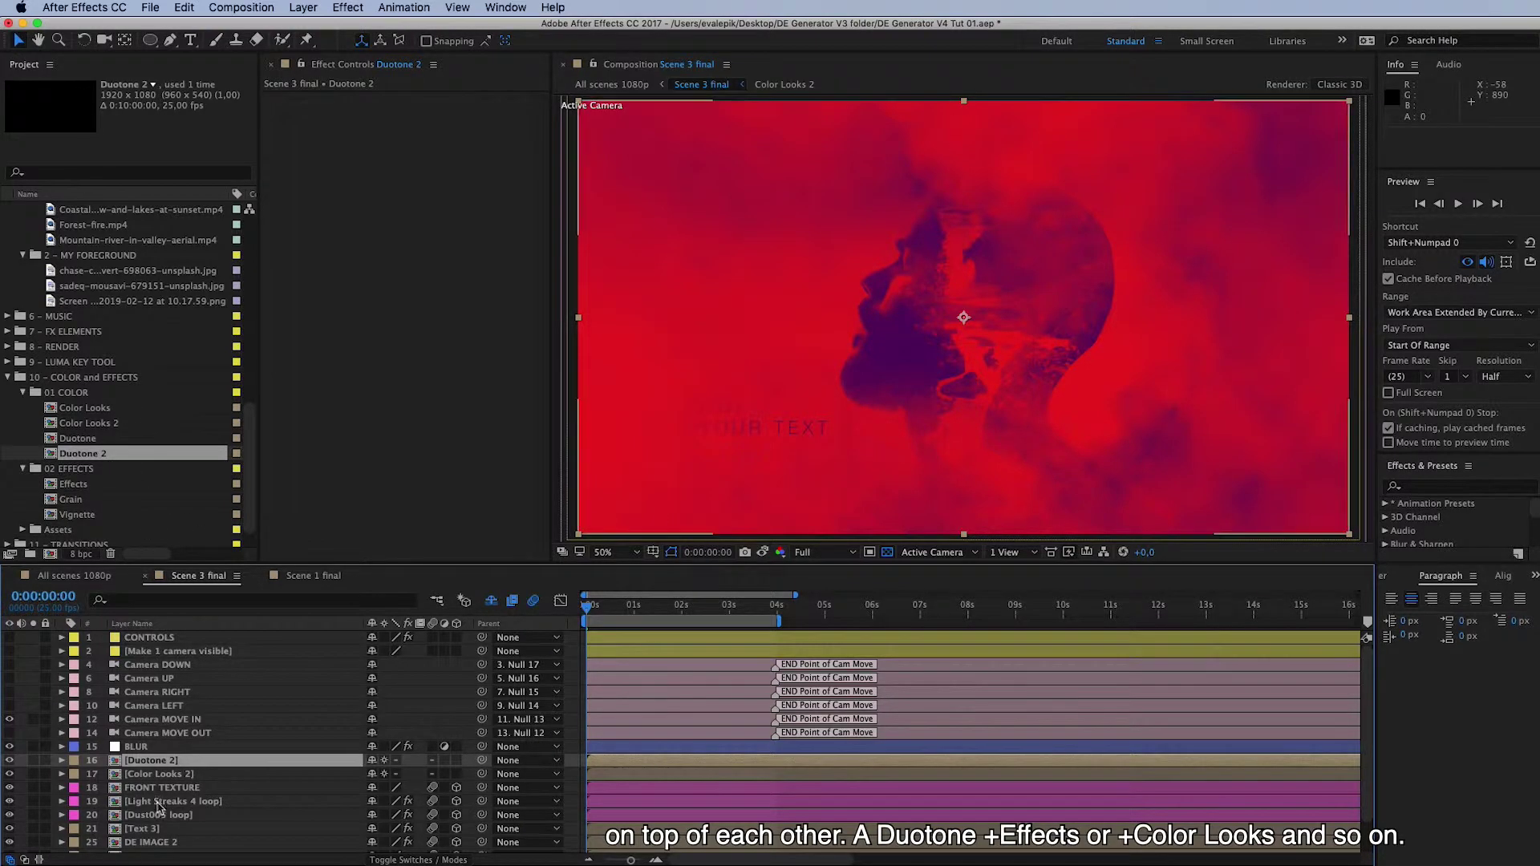
Step: Open the Duotone 2 precomp in a second viewer and select its CONTROLS layer
click(597, 71)
click(690, 66)
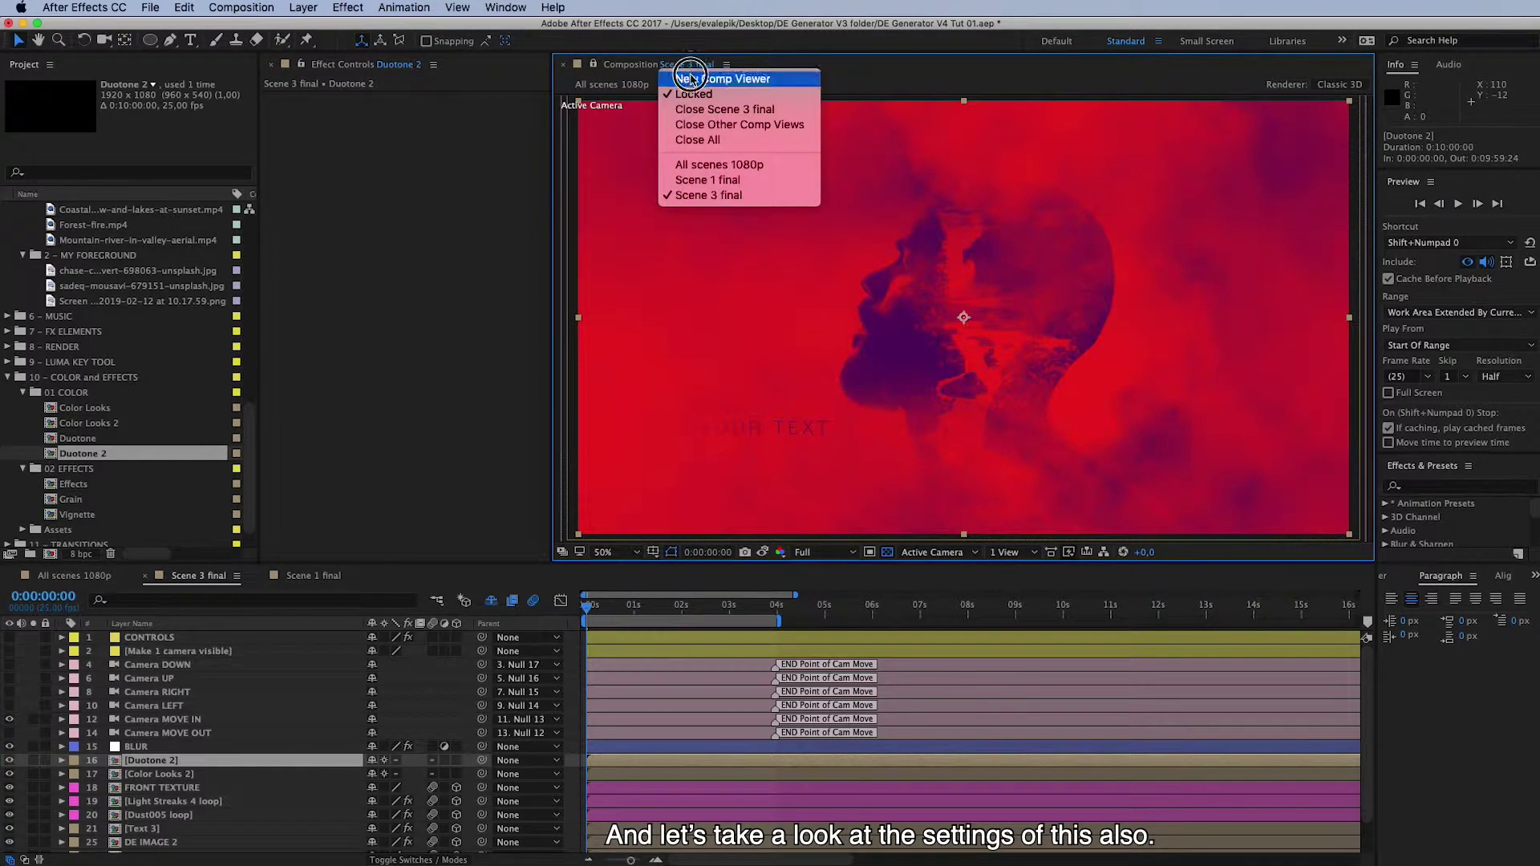
click(706, 65)
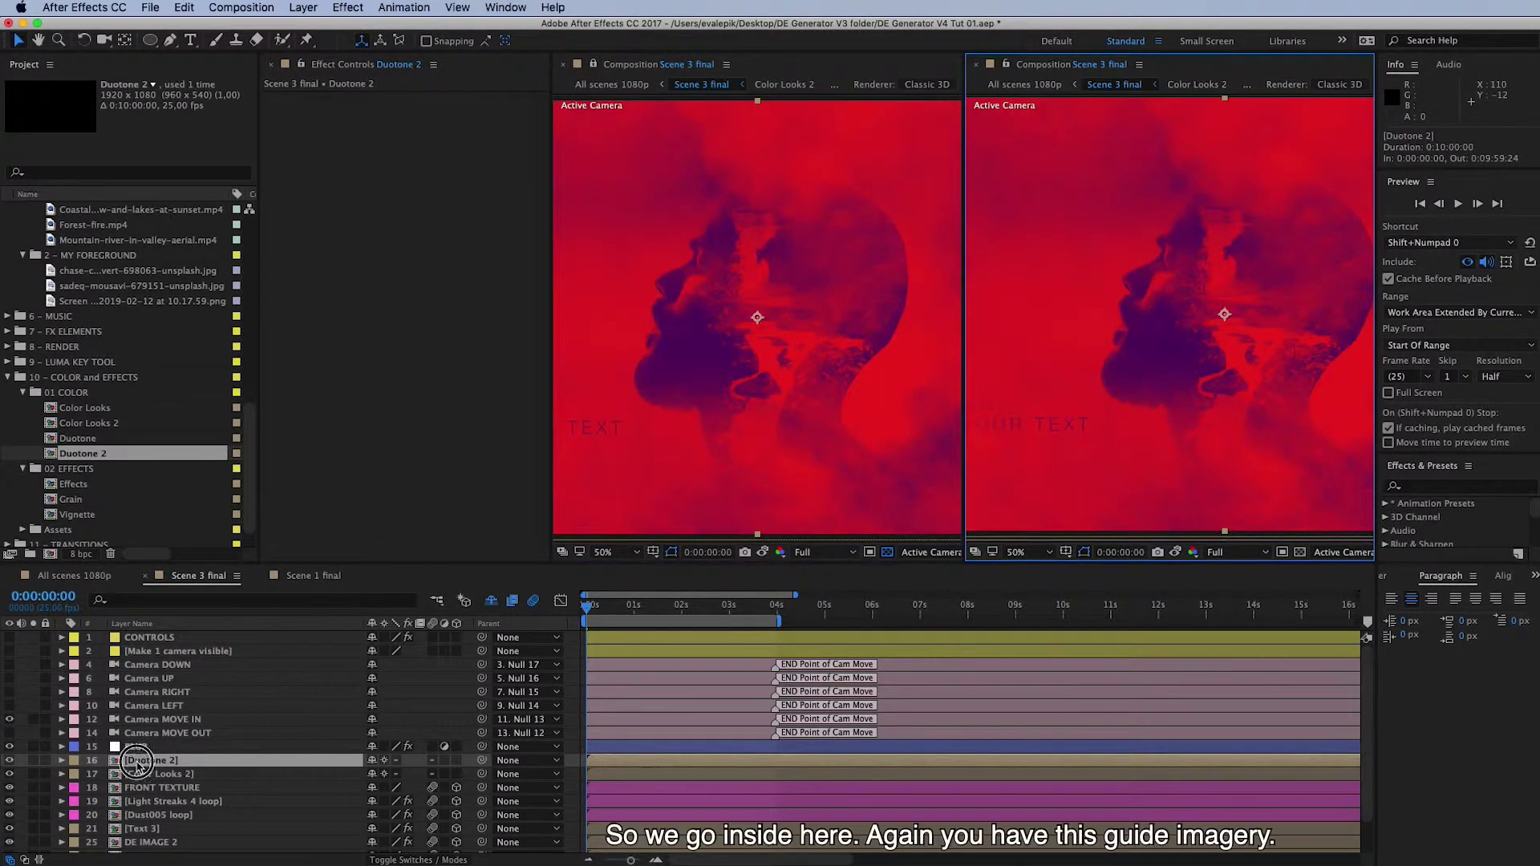
double_click(122, 763)
click(993, 413)
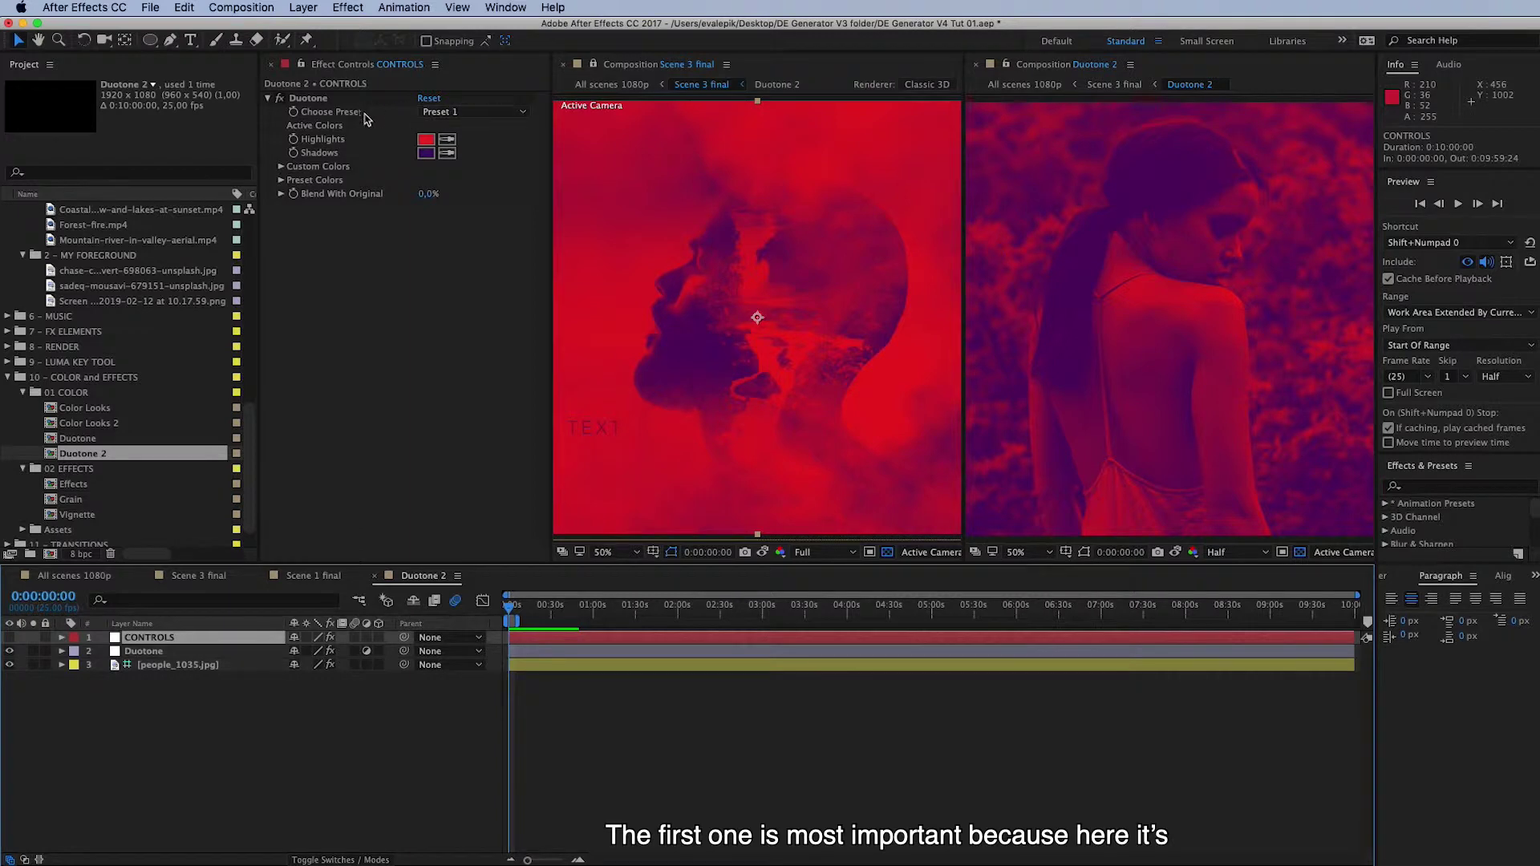
Step: Browse the Duotone preset list and expand the Preset Colors swatches, keeping Preset 1
click(463, 115)
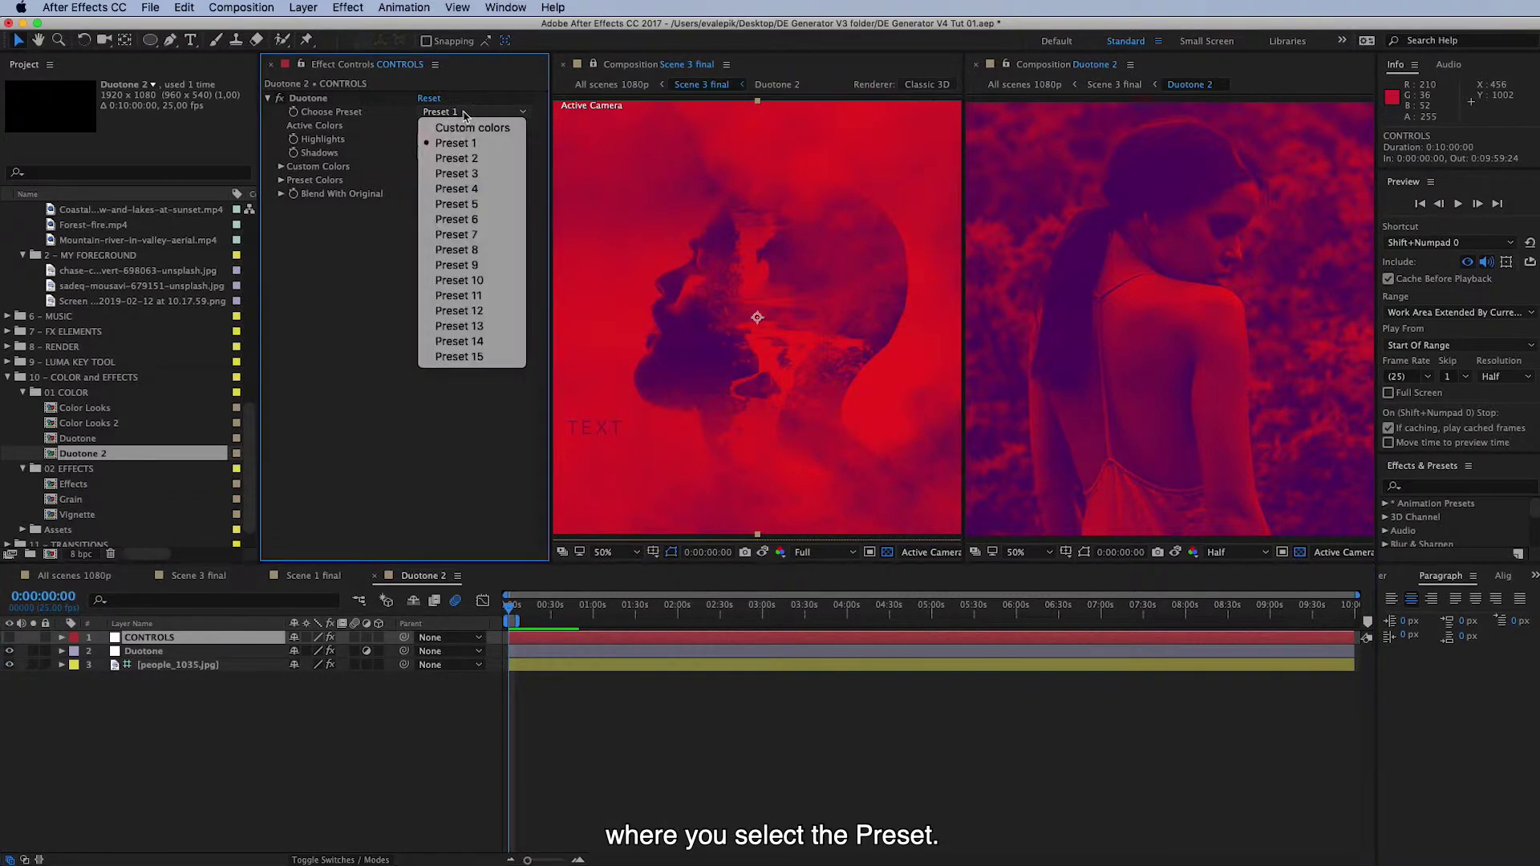
click(437, 118)
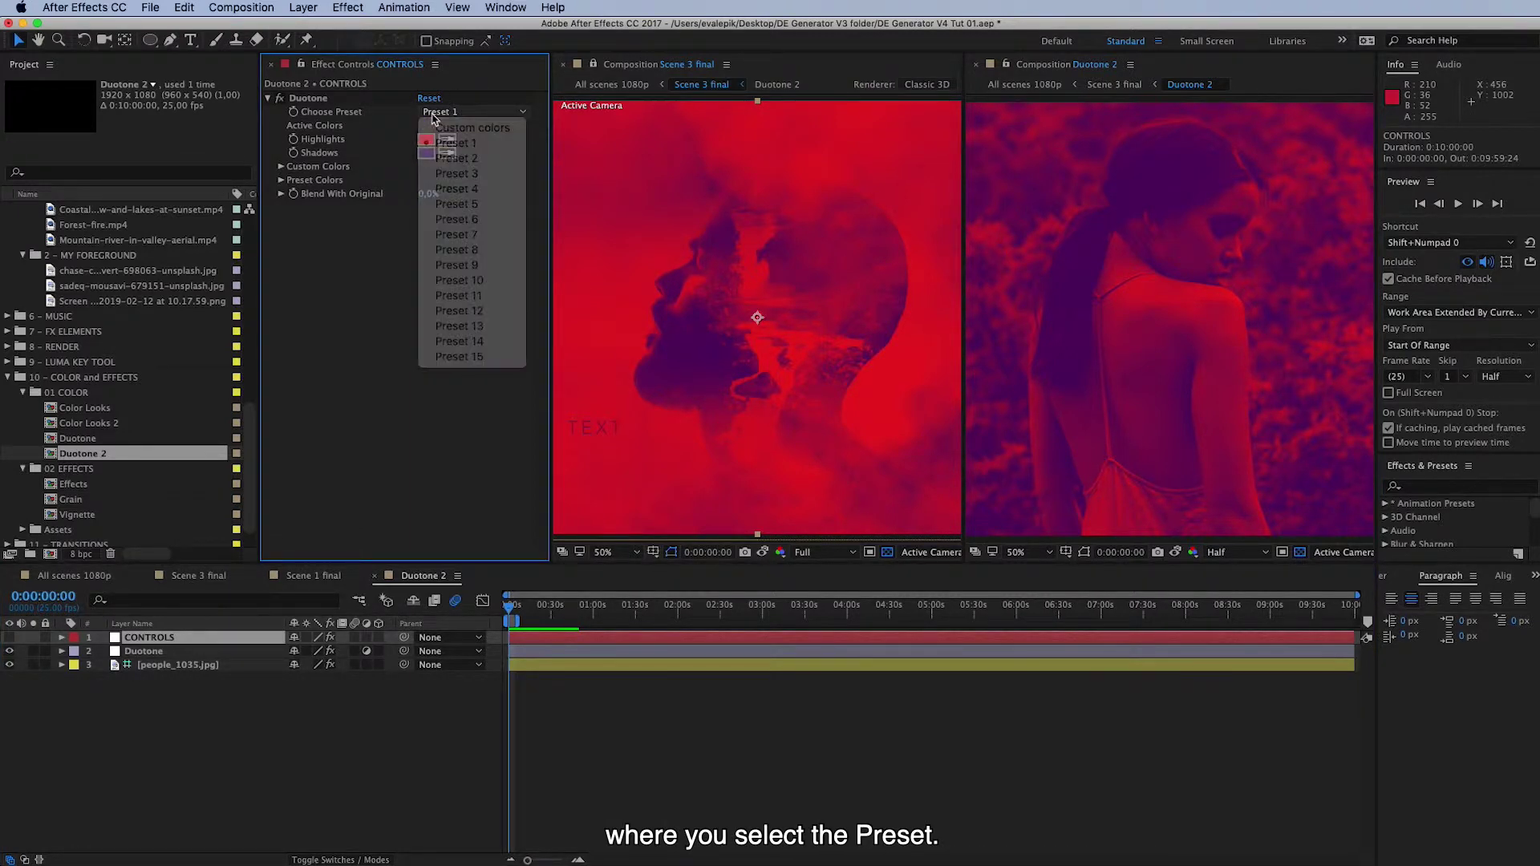
click(281, 180)
scroll(289, 200, down, 3)
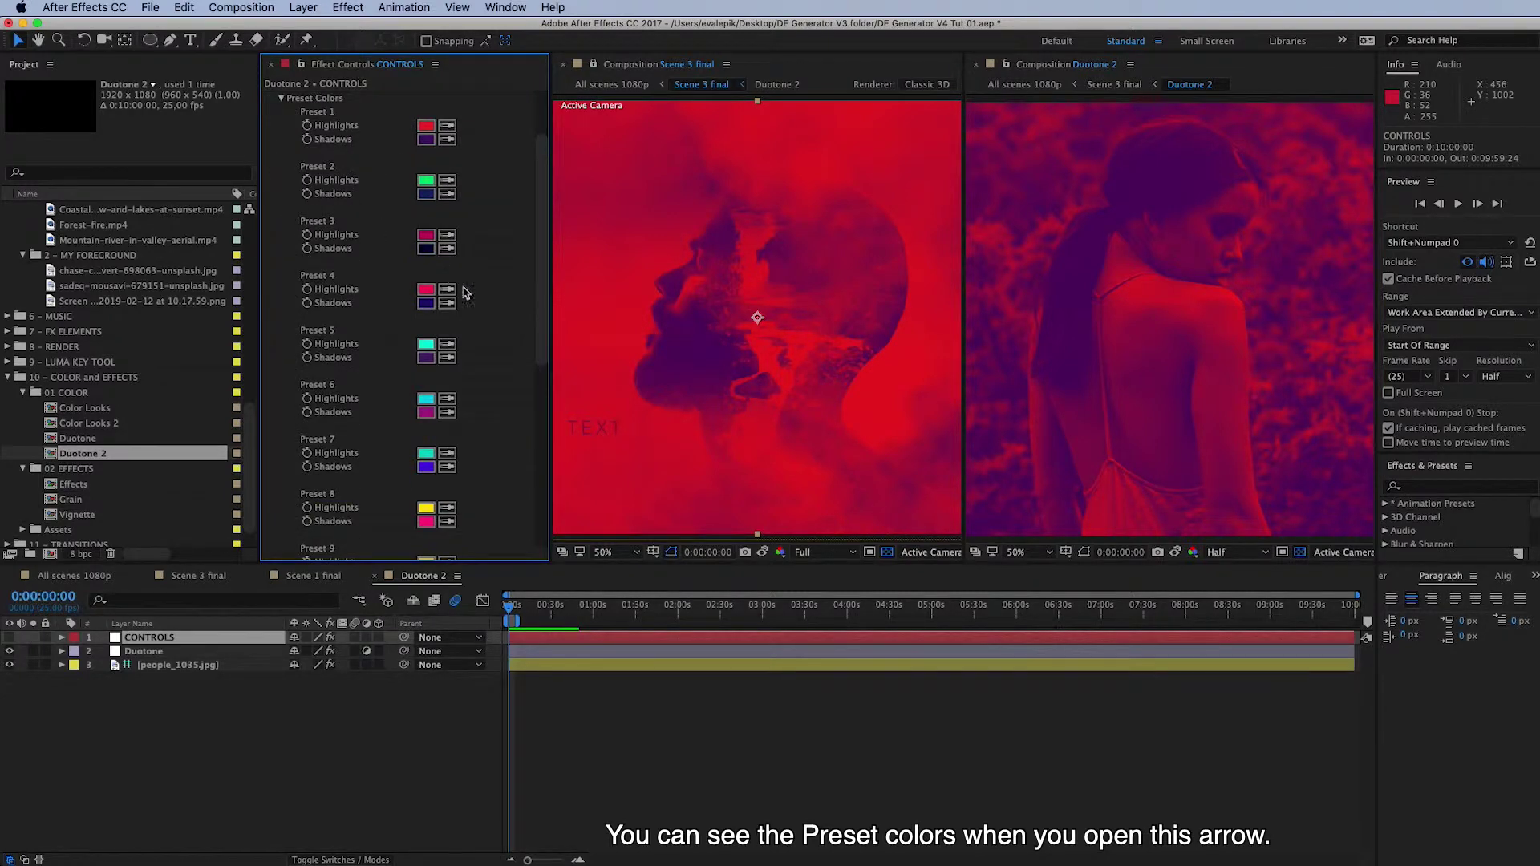
scroll(482, 345, down, 10)
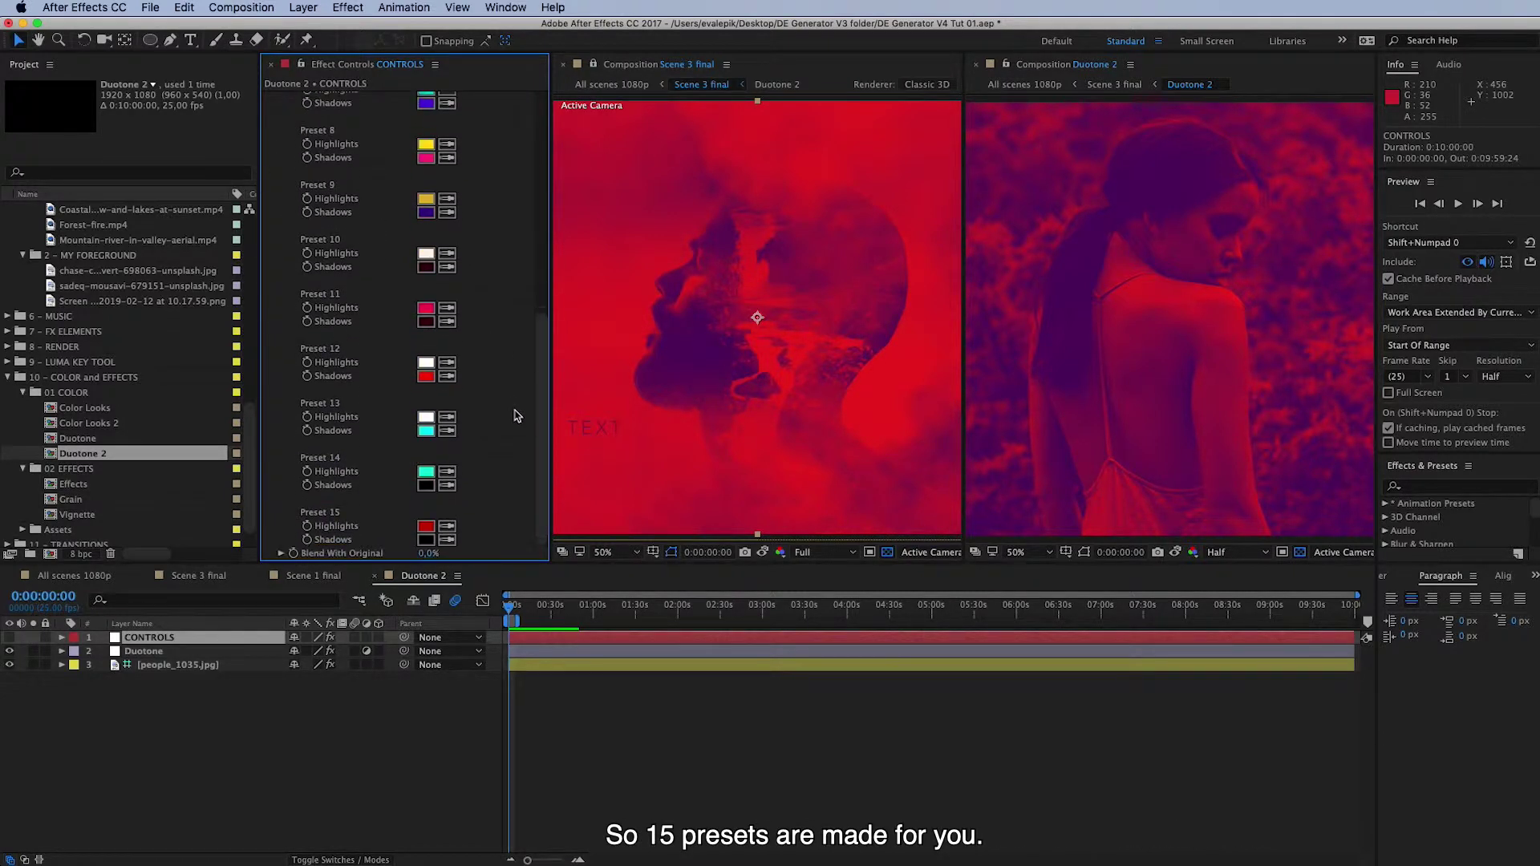
scroll(516, 417, up, 10)
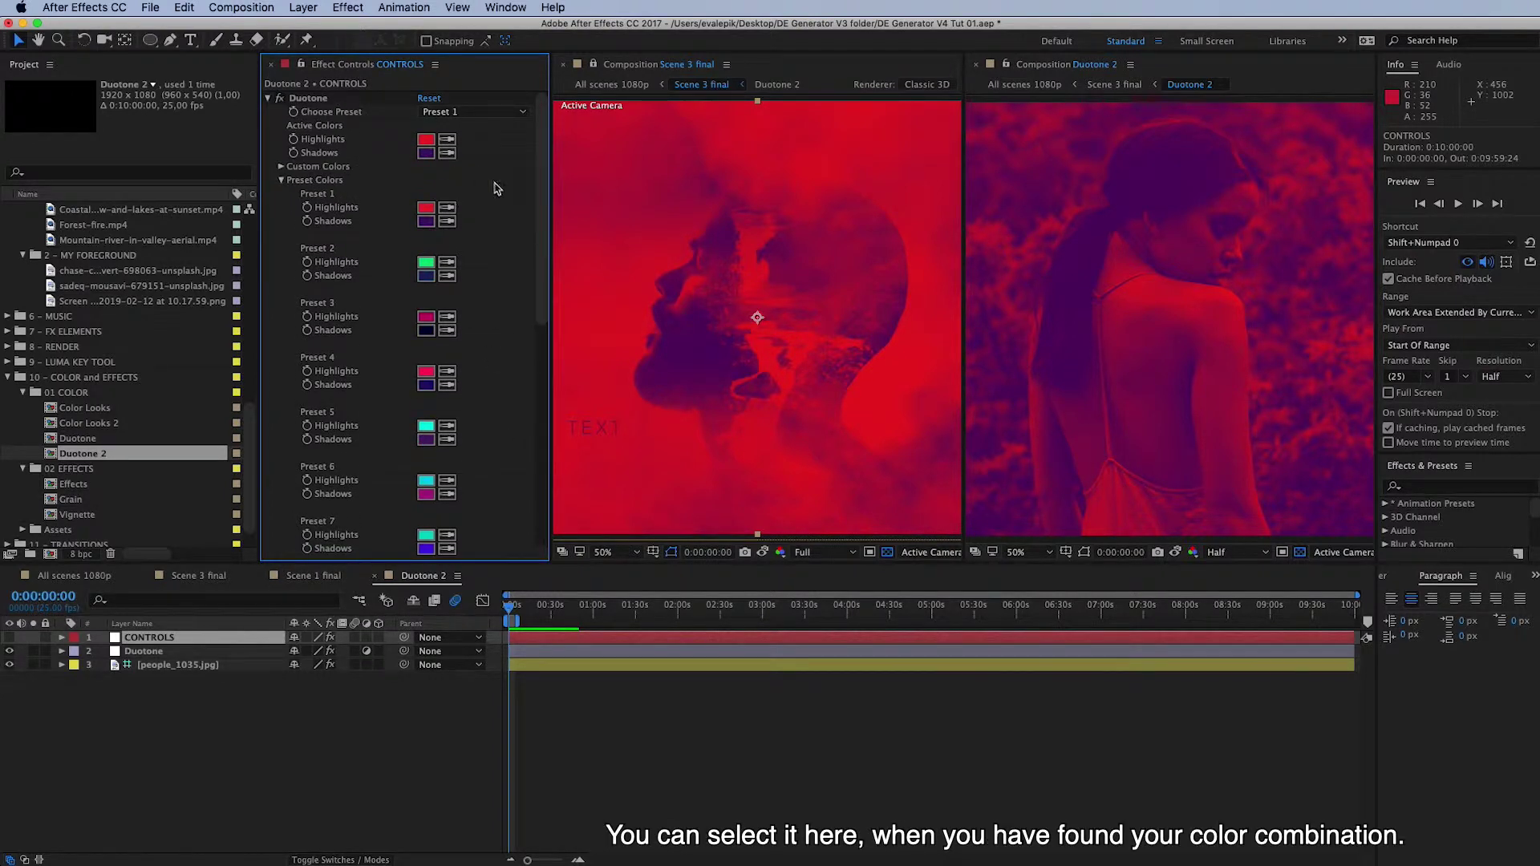
click(507, 112)
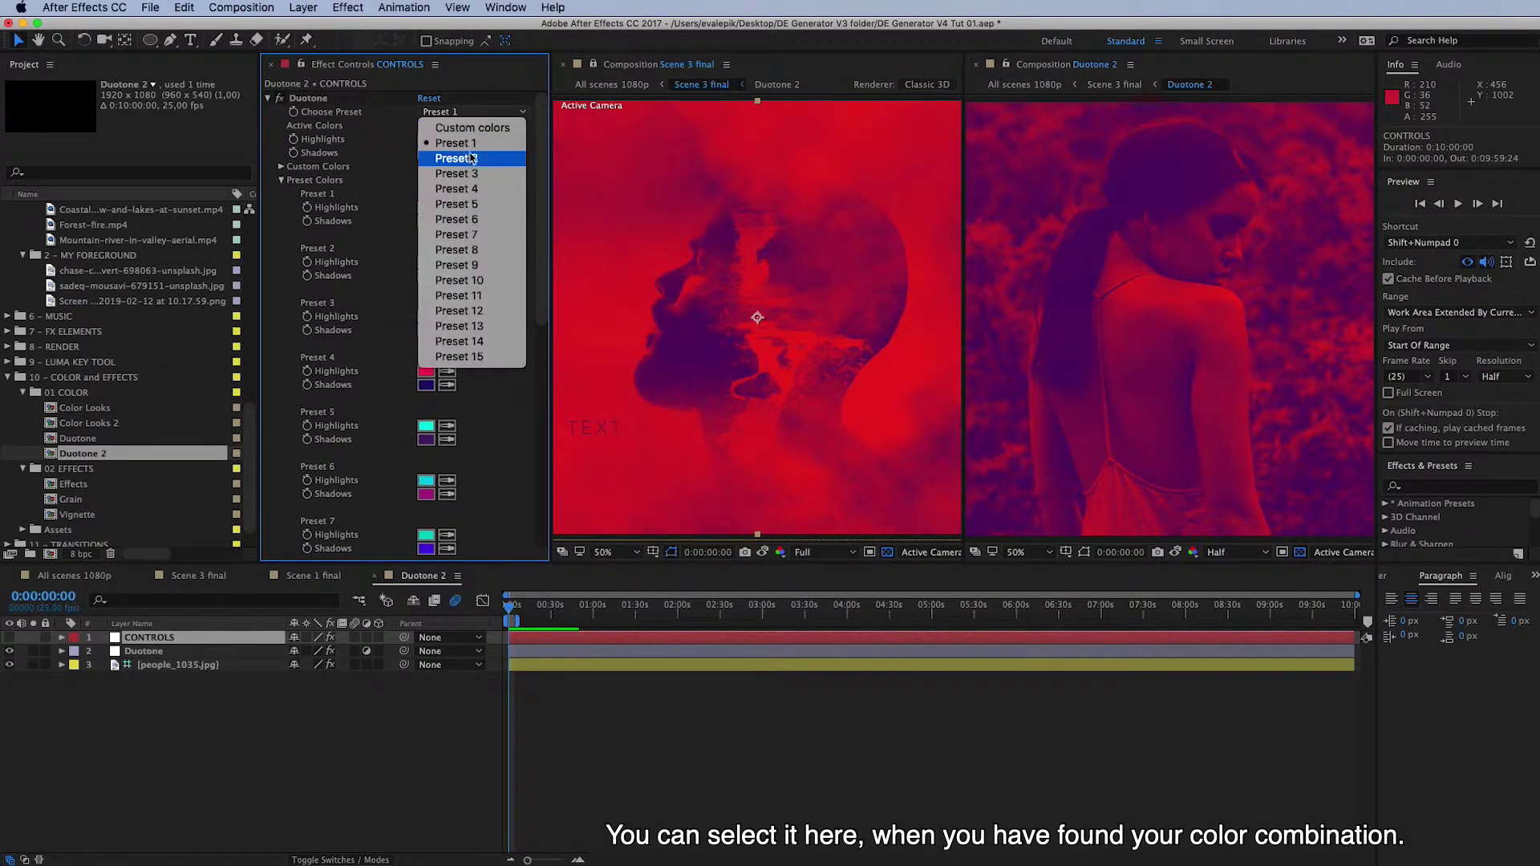
click(507, 111)
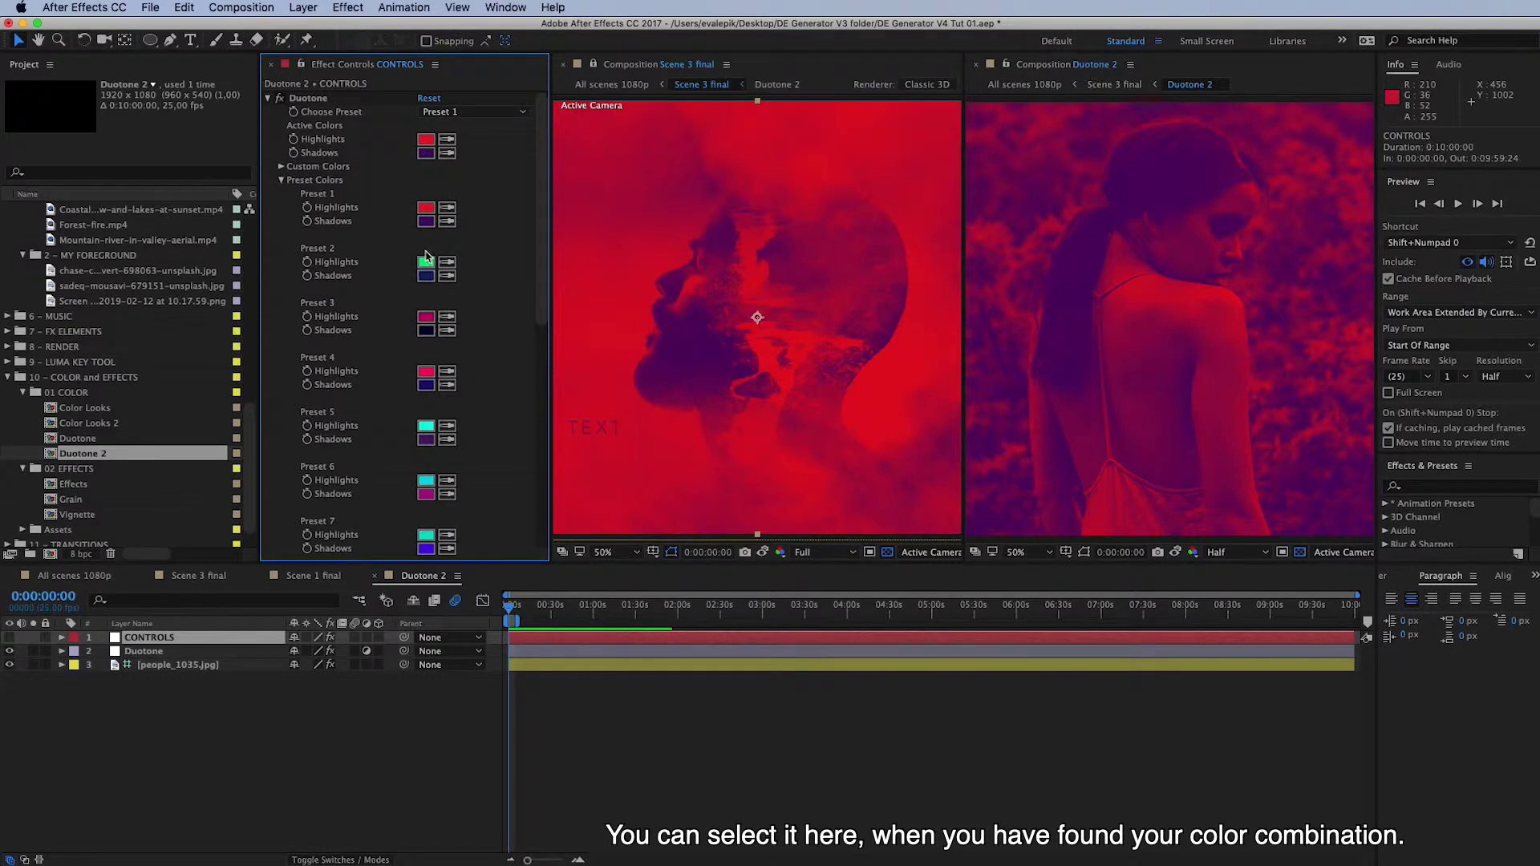
Step: Try Duotone Preset 3 and Preset 5, then switch to Custom colors
click(473, 115)
click(491, 175)
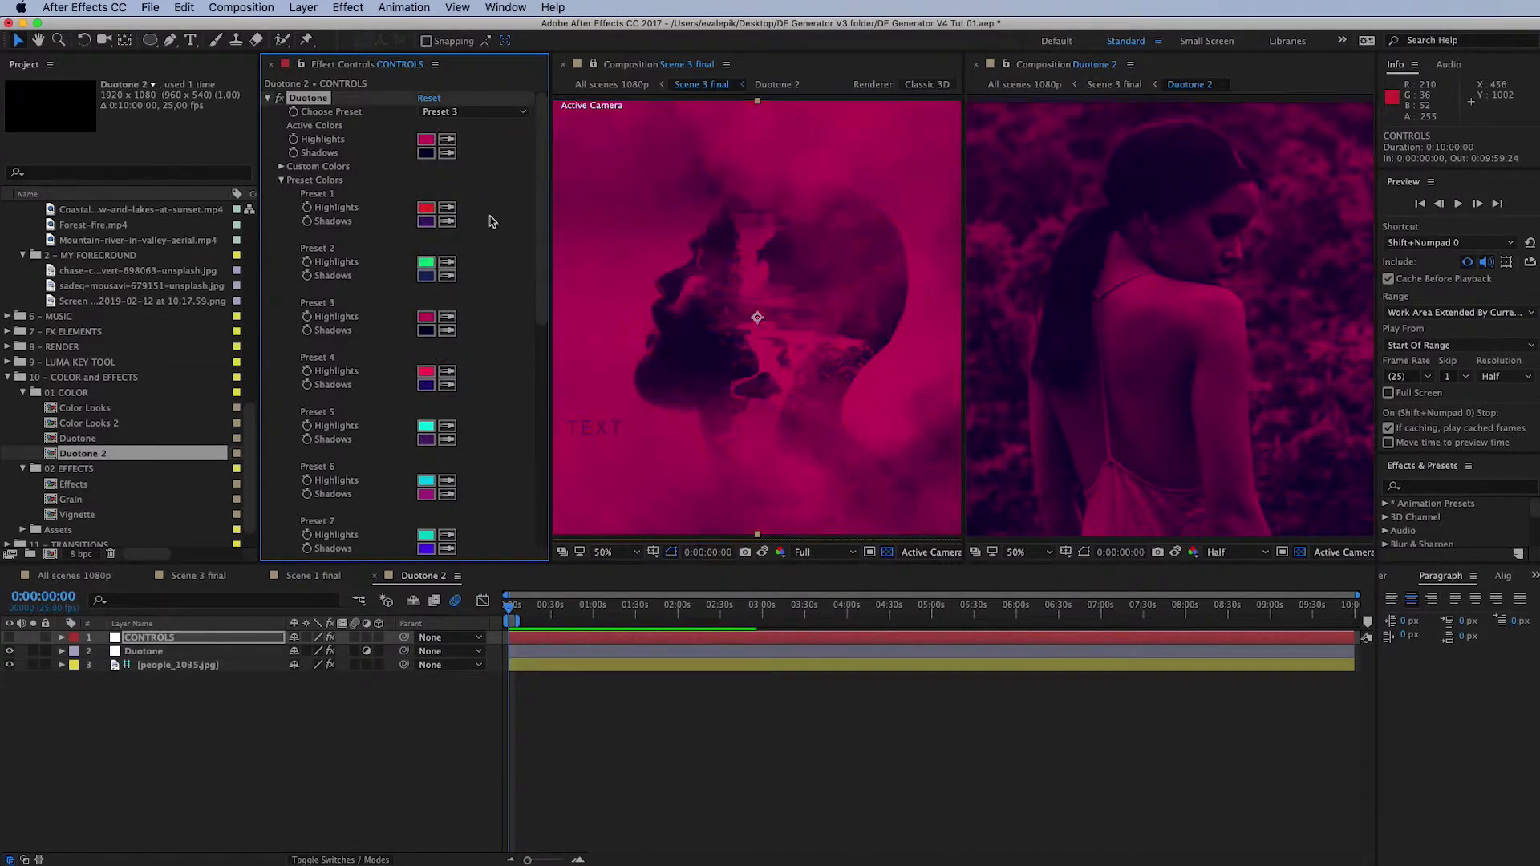
click(478, 113)
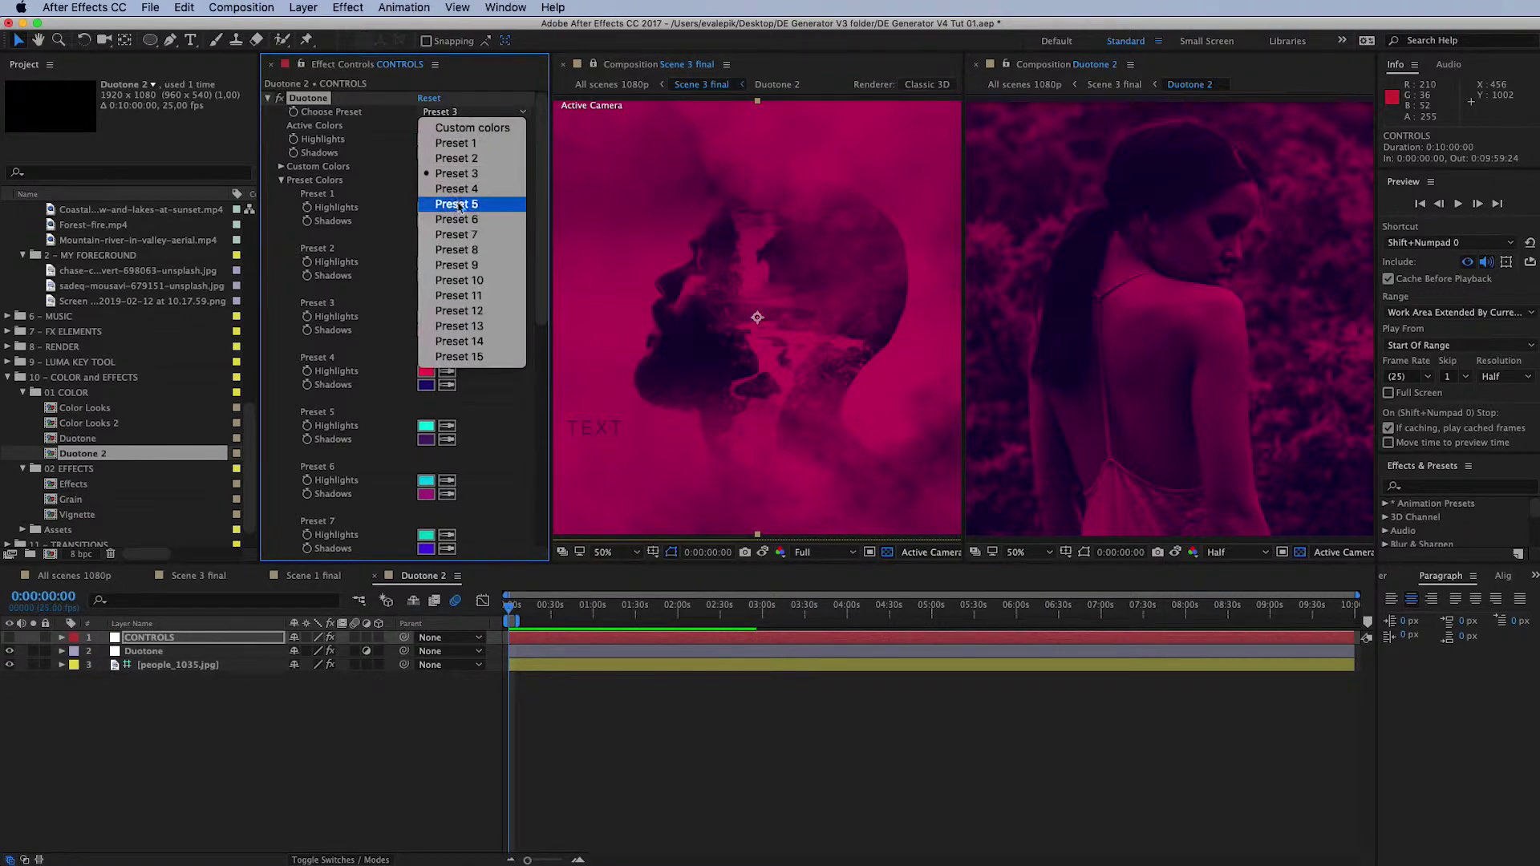
click(490, 202)
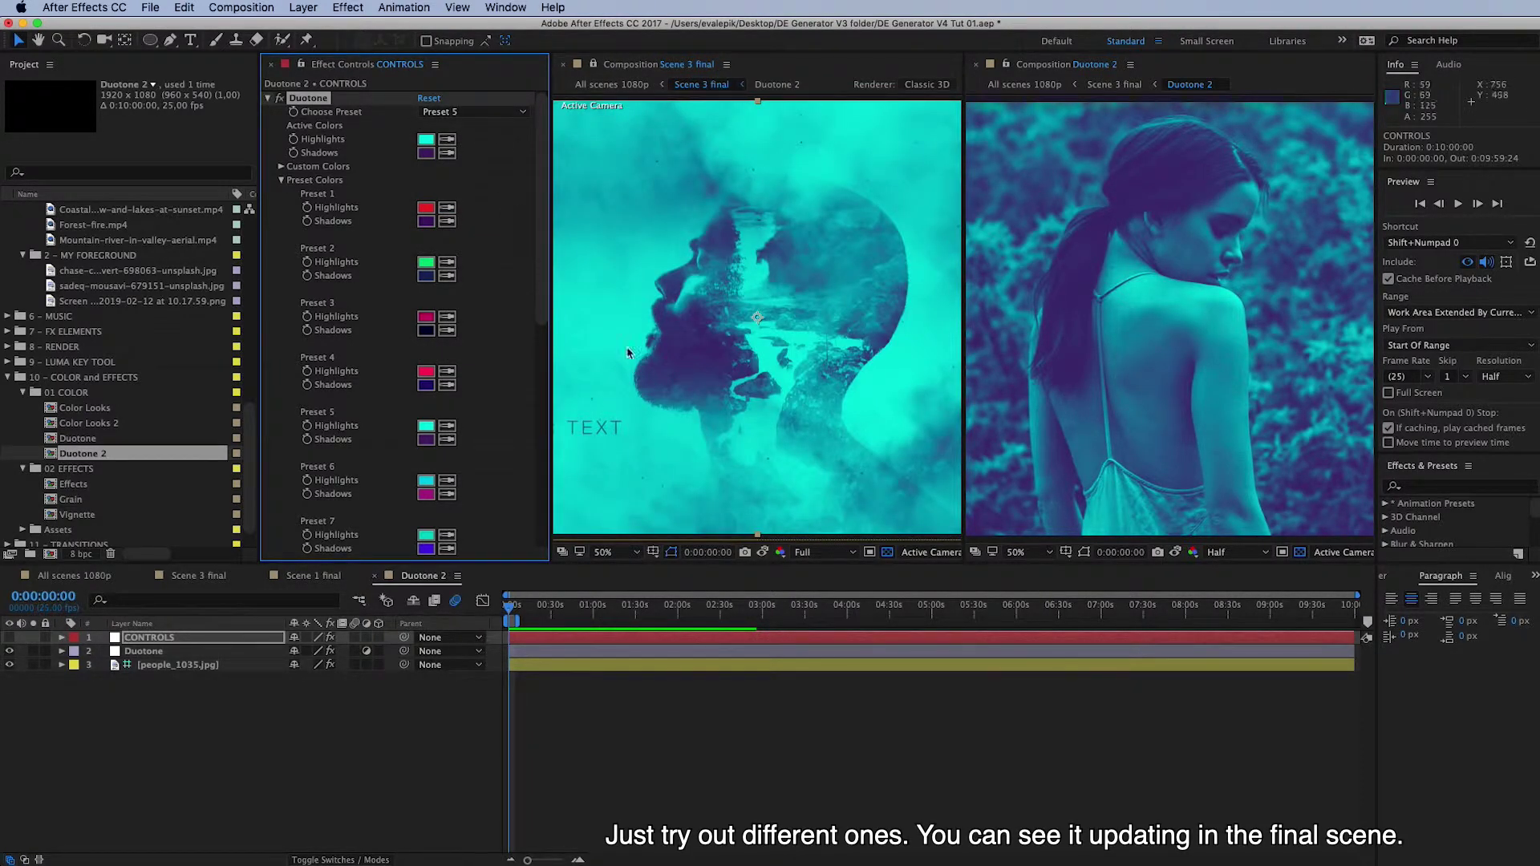
click(471, 116)
click(473, 123)
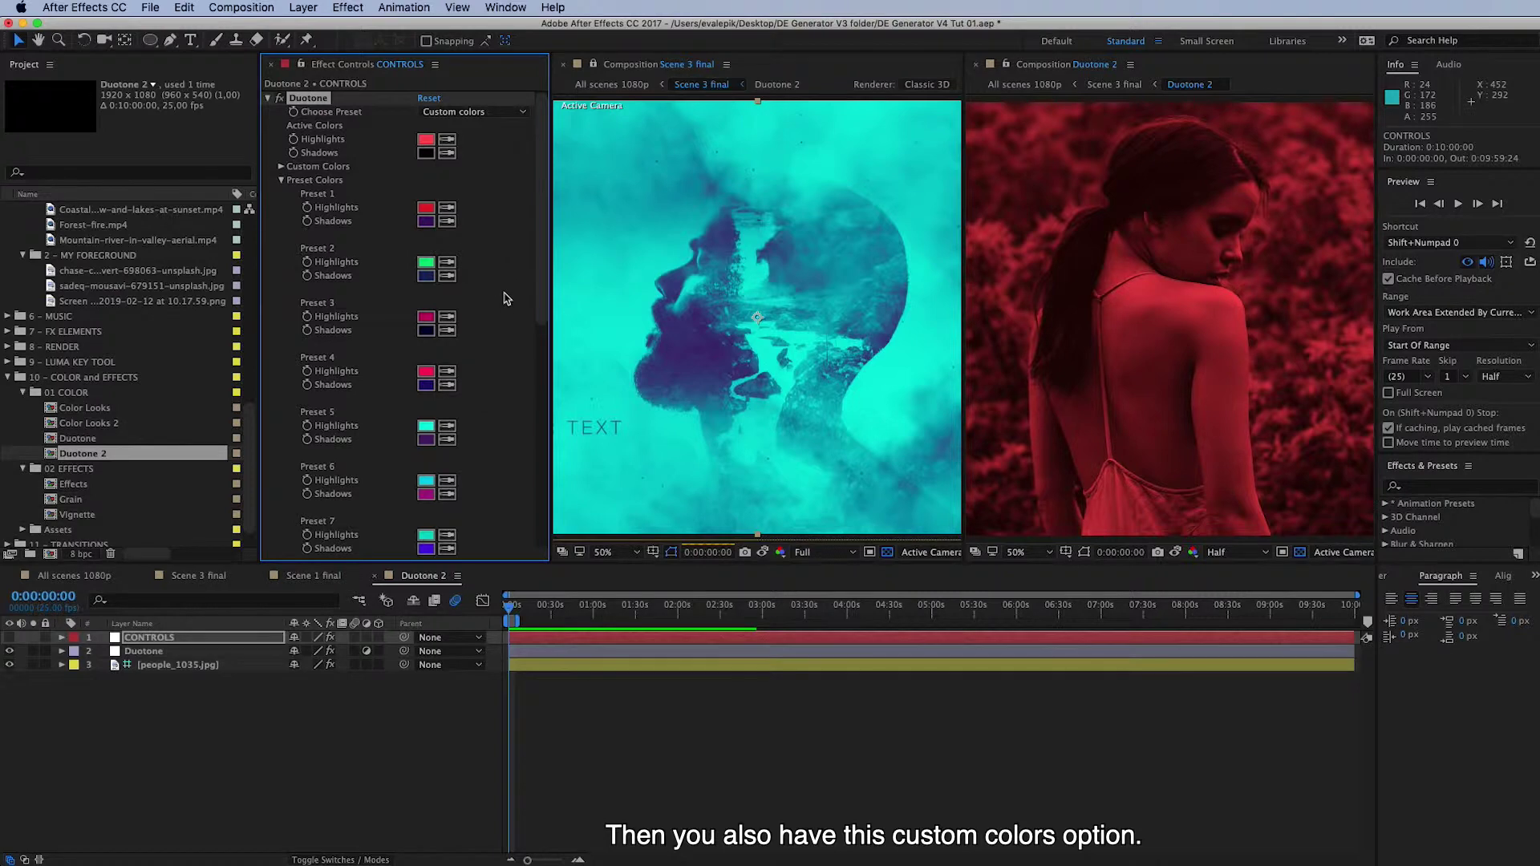
Step: Set Duotone 2's custom colours to yellow highlights and dark blue (00186A) shadows
click(281, 167)
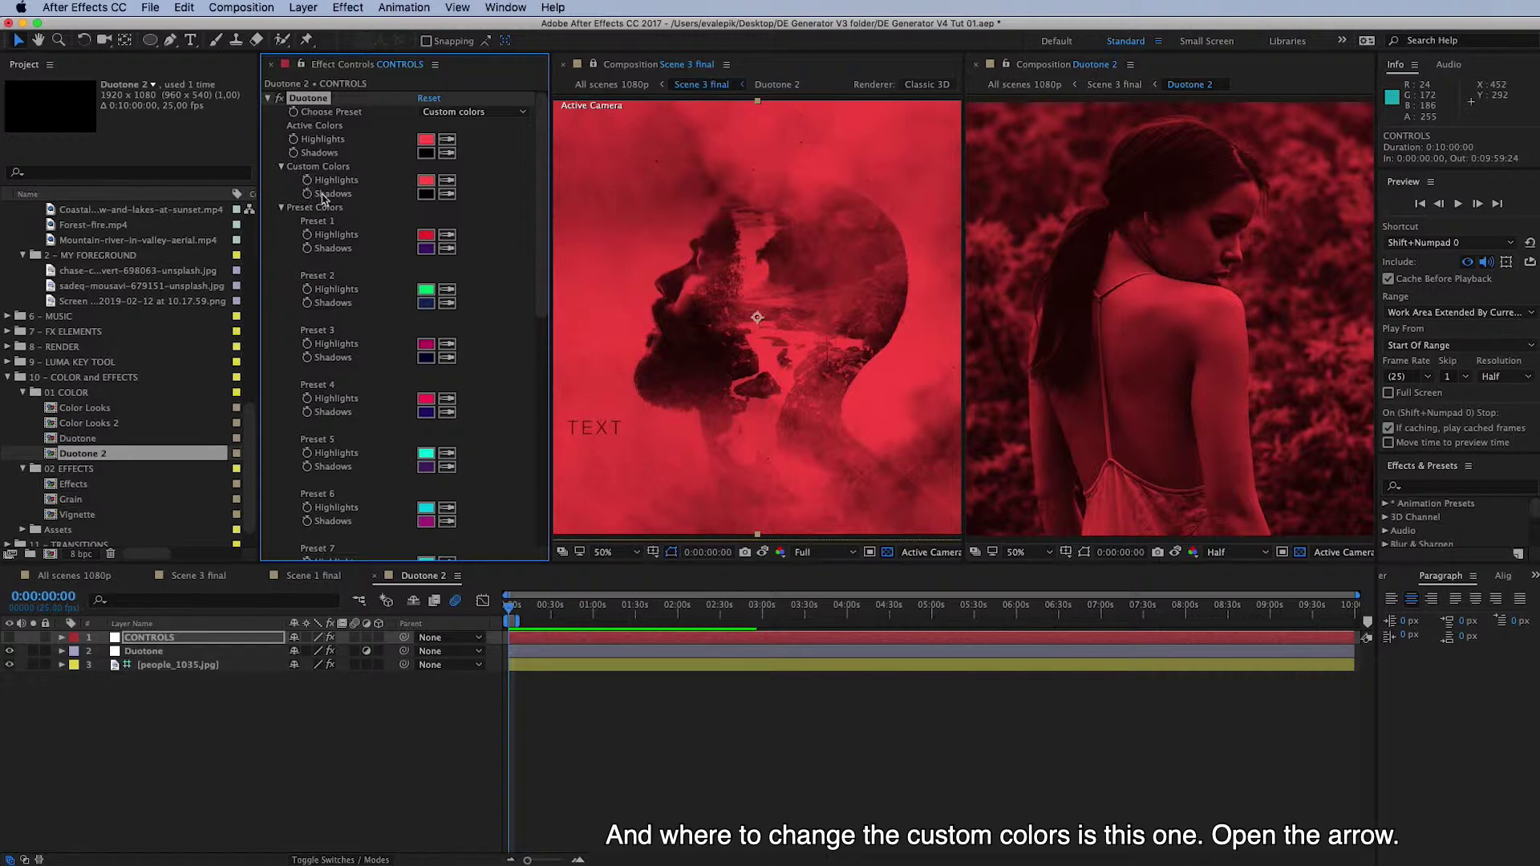
click(426, 182)
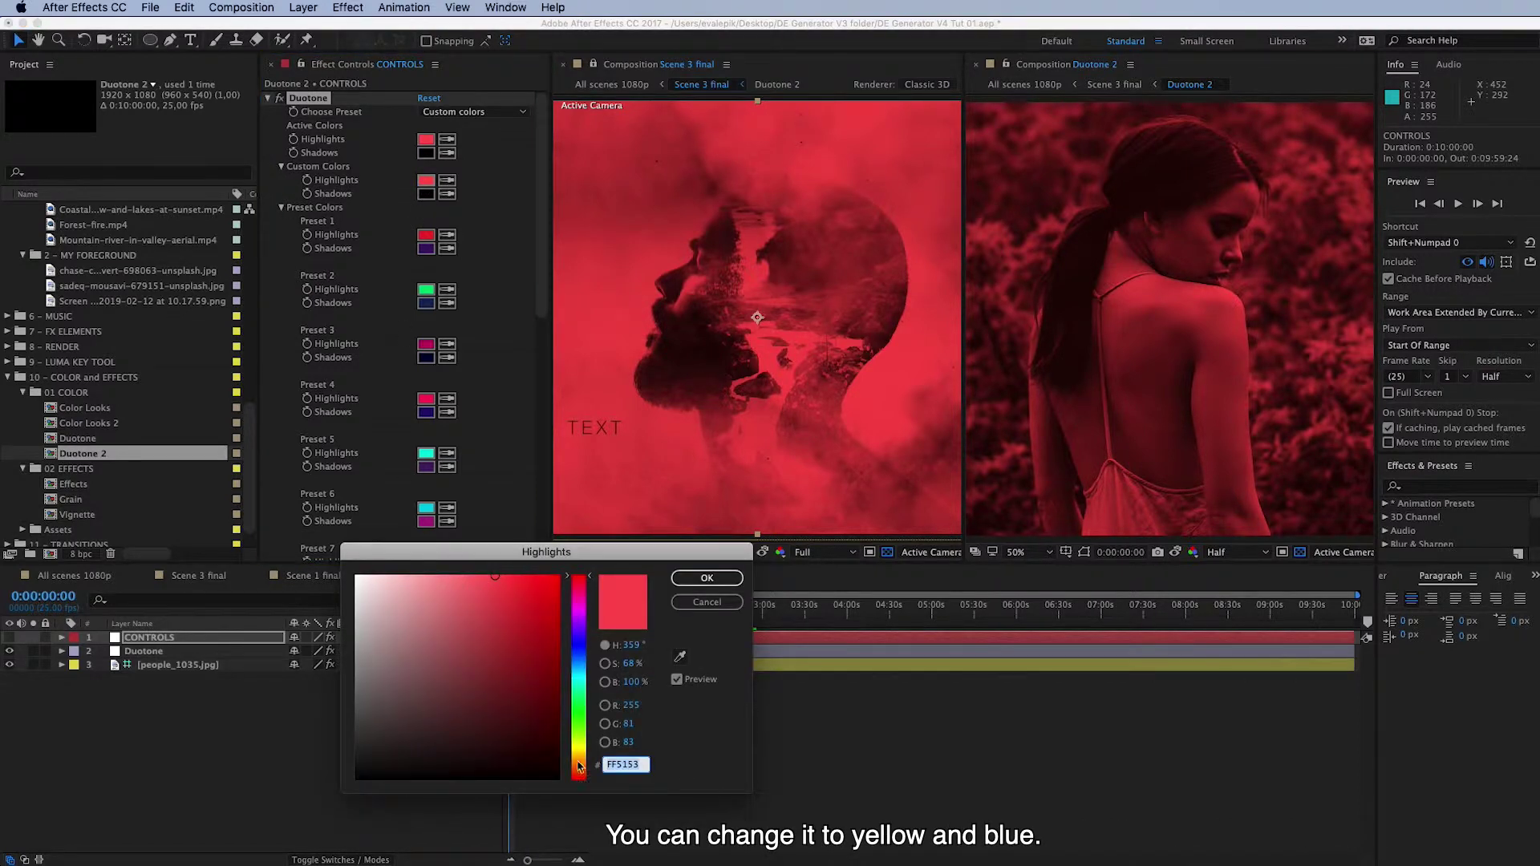
drag(580, 760, 579, 745)
click(706, 578)
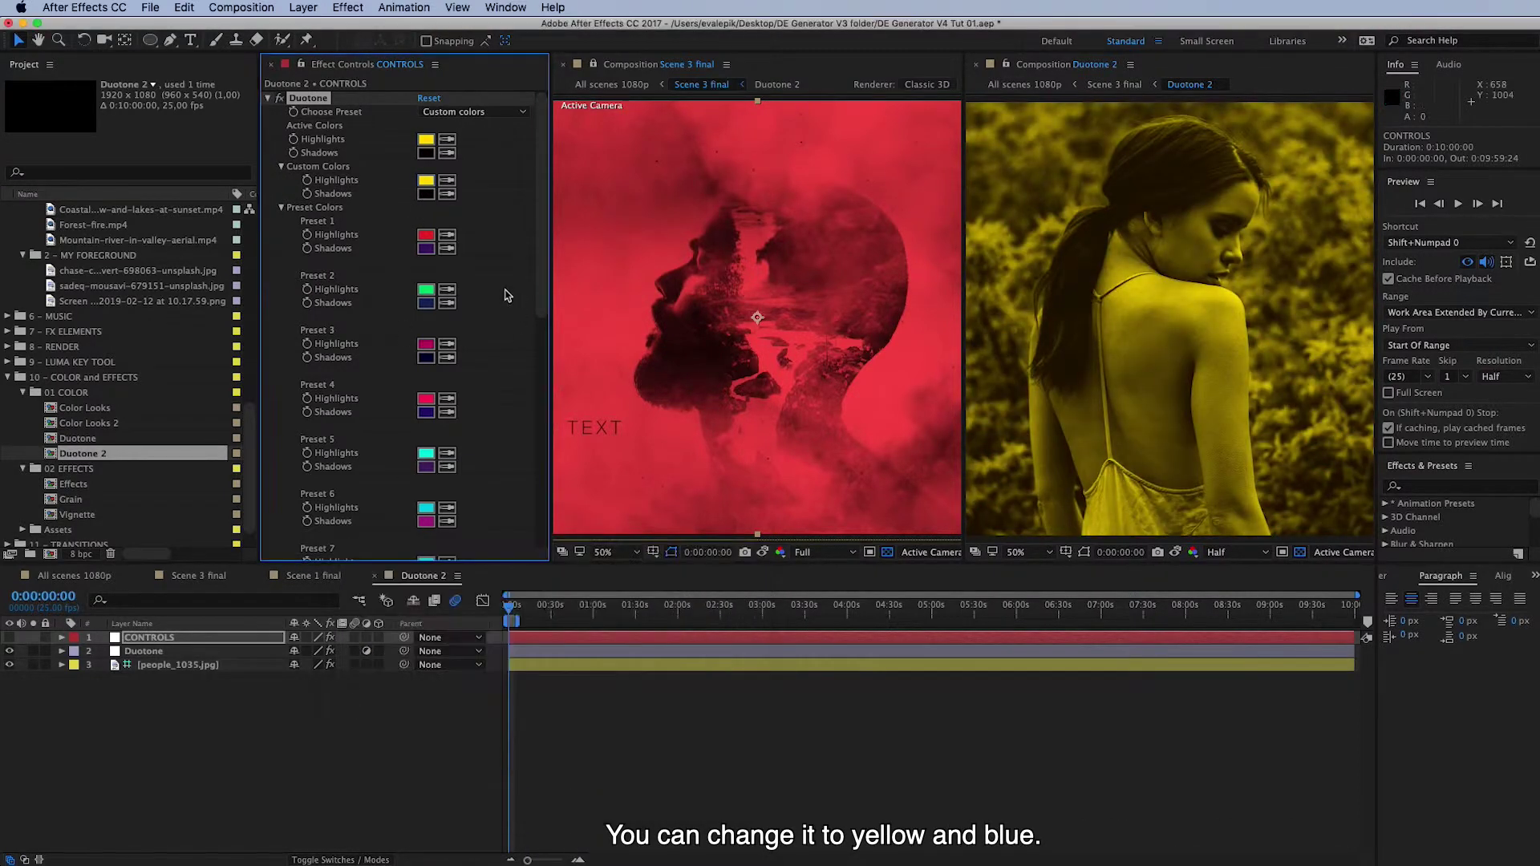
click(426, 193)
click(578, 651)
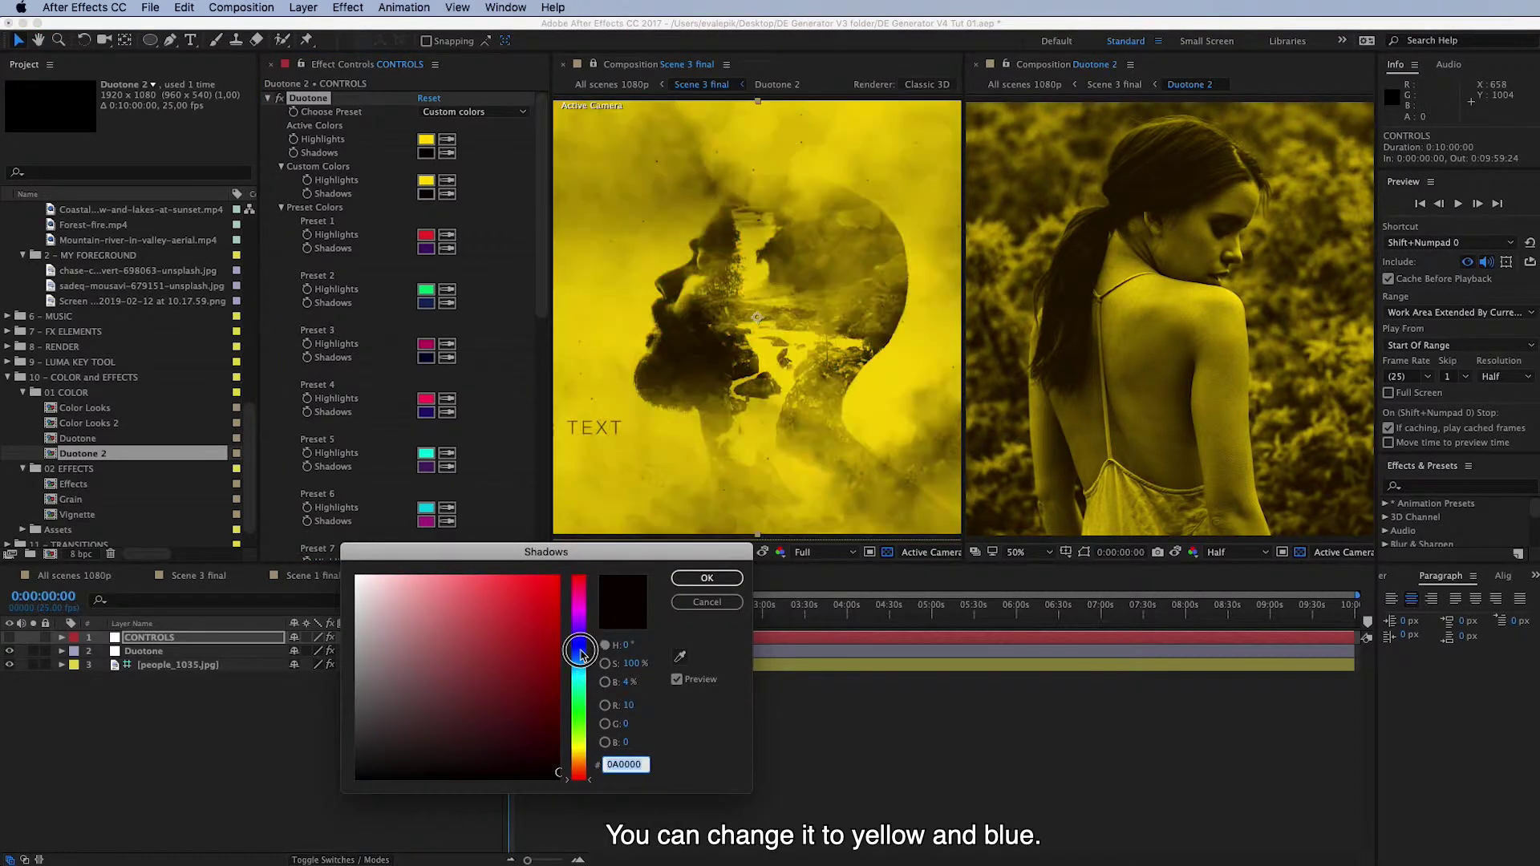
click(559, 694)
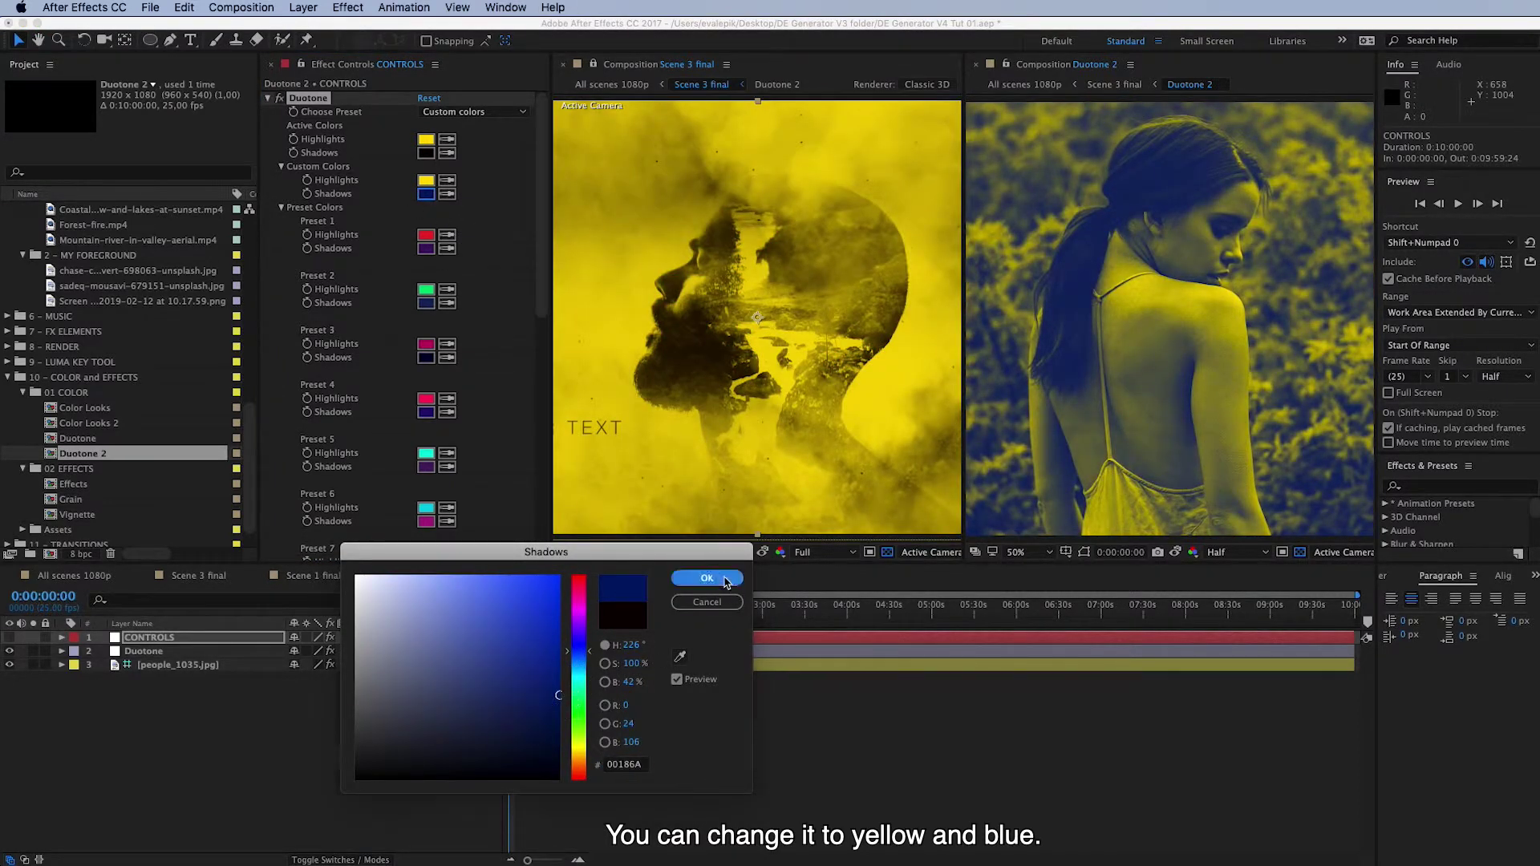
click(706, 578)
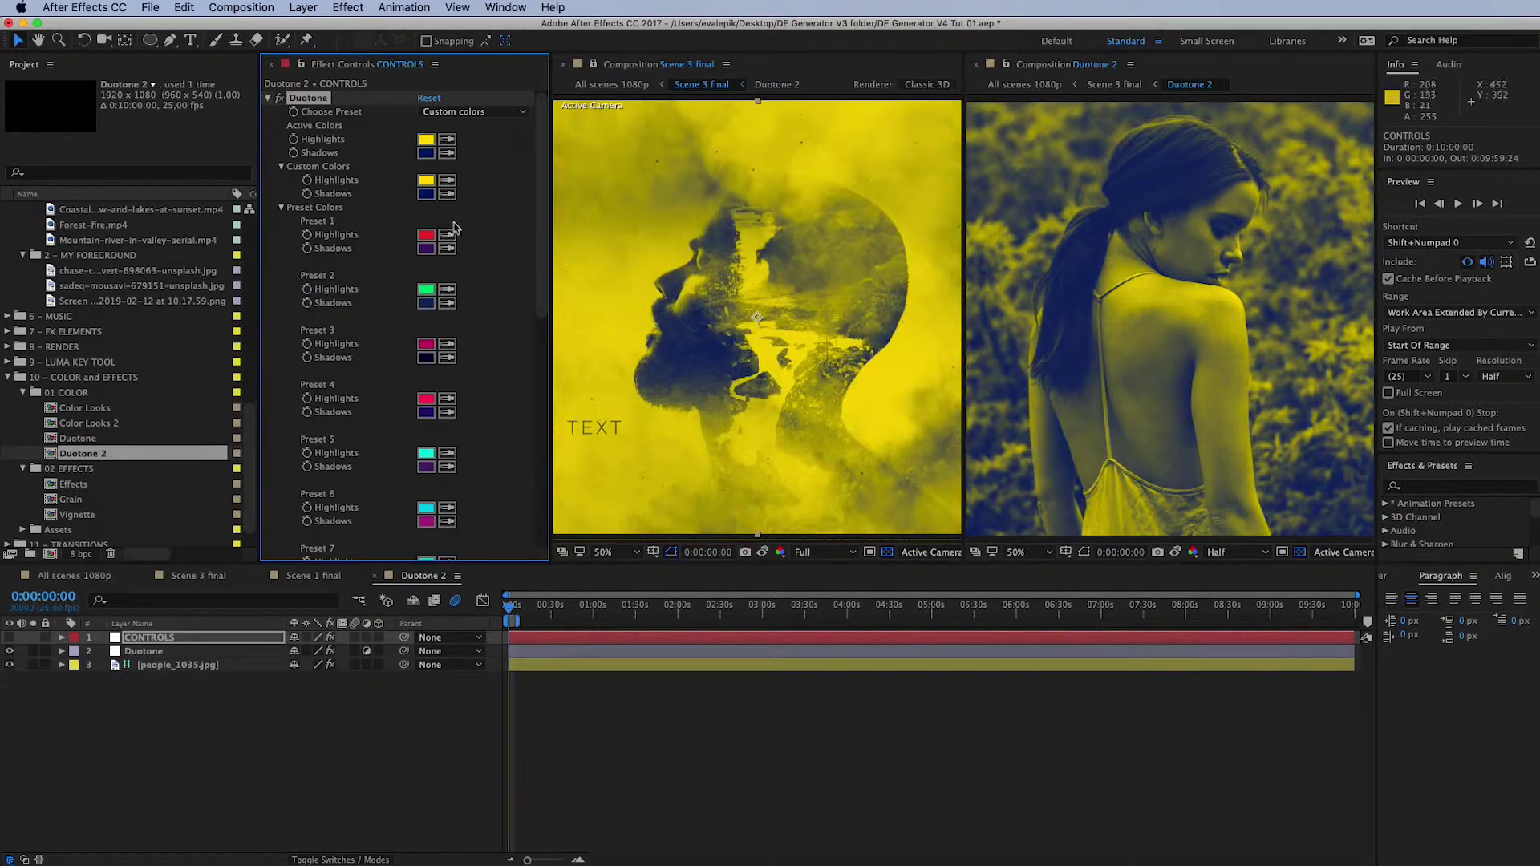
Step: Collapse Custom Colors and Preset Colors, then scrub Blend With Original up to 100% to compare
click(282, 167)
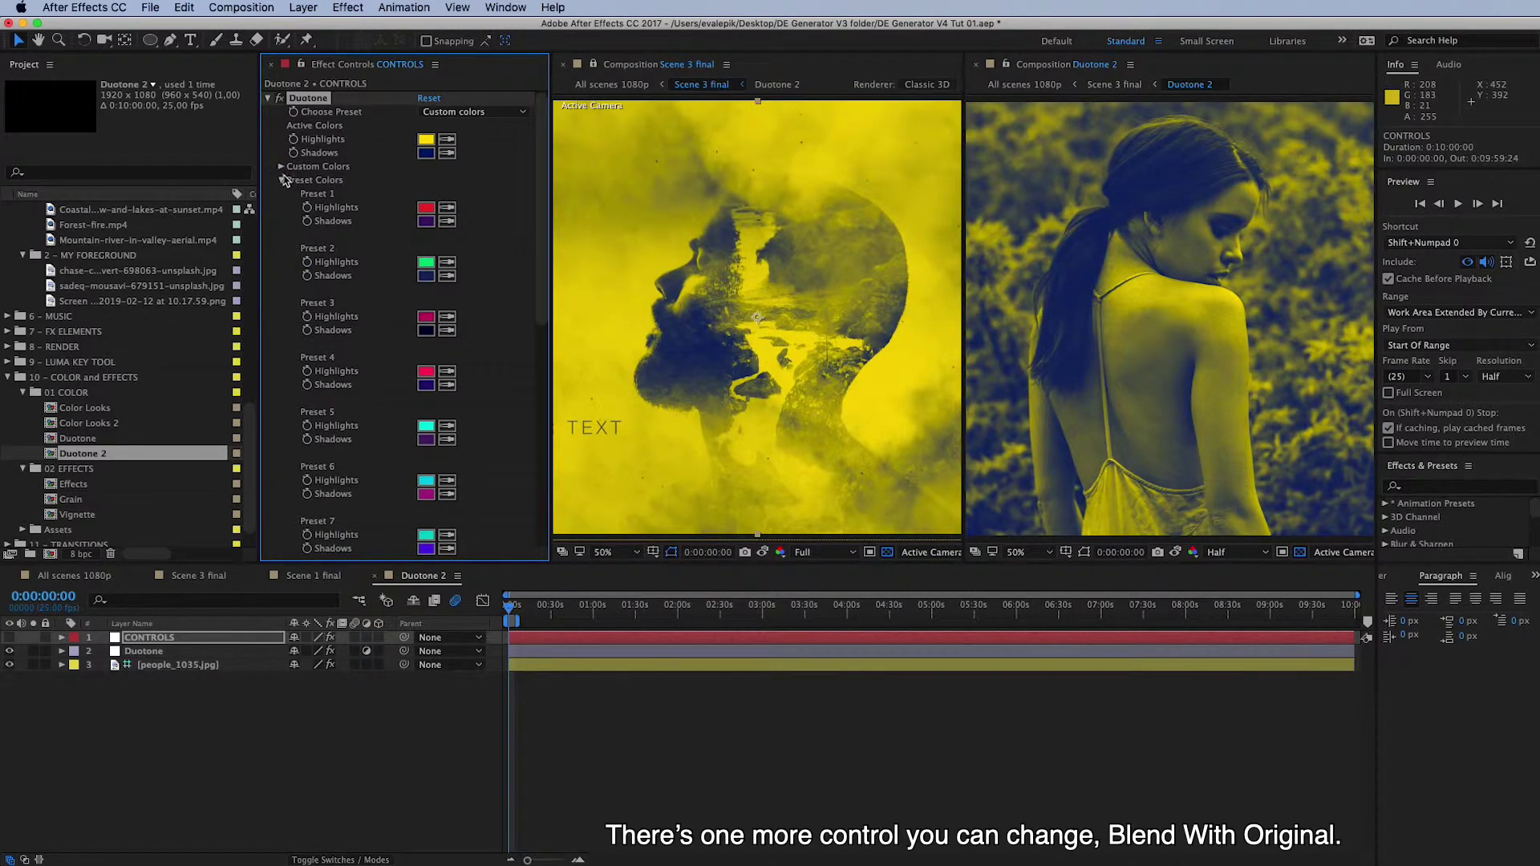
click(282, 179)
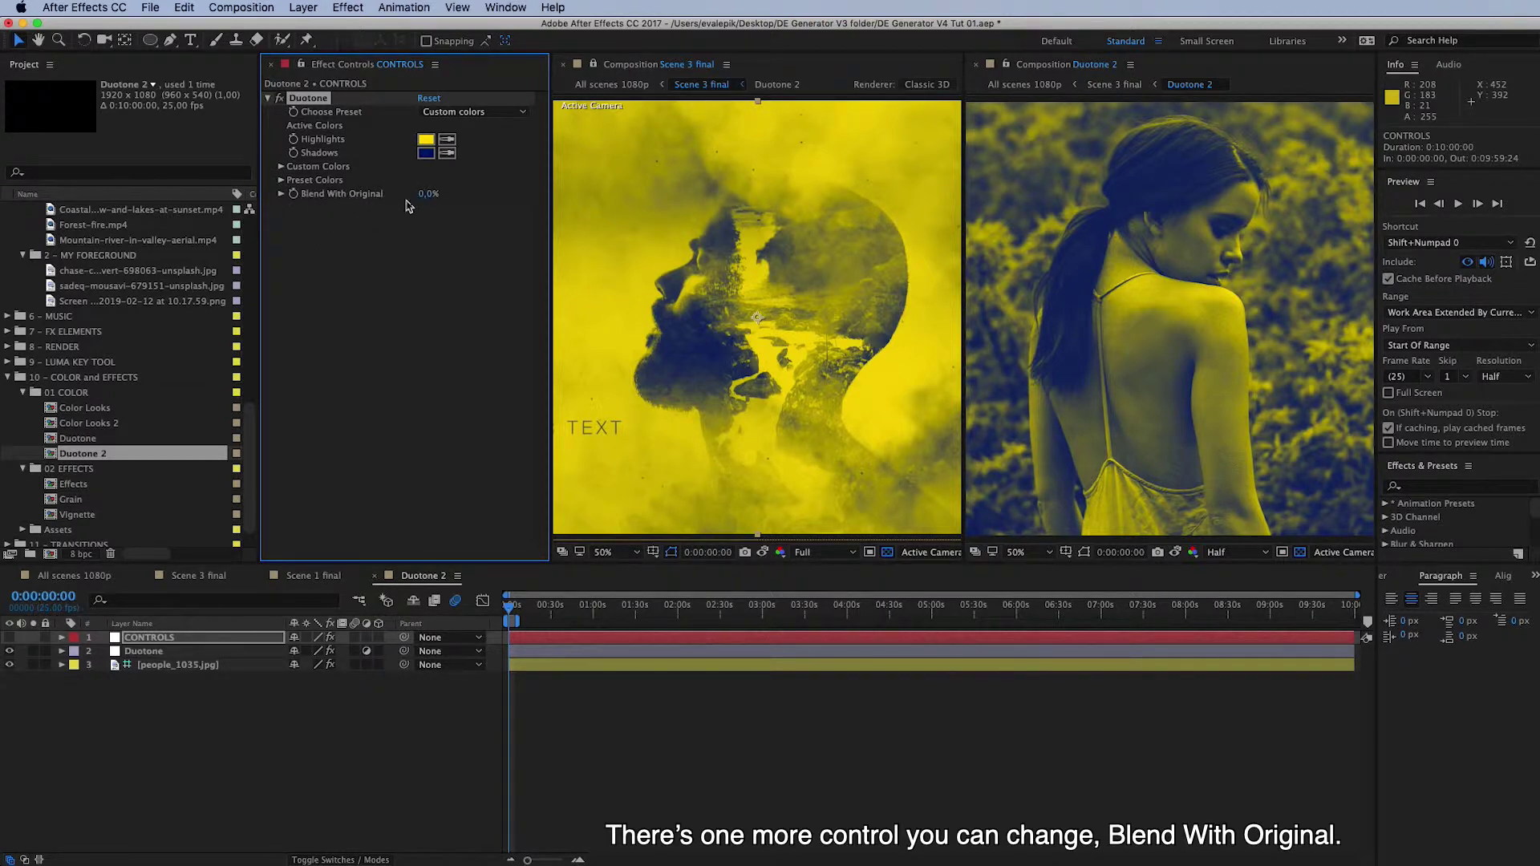
drag(429, 193, 444, 193)
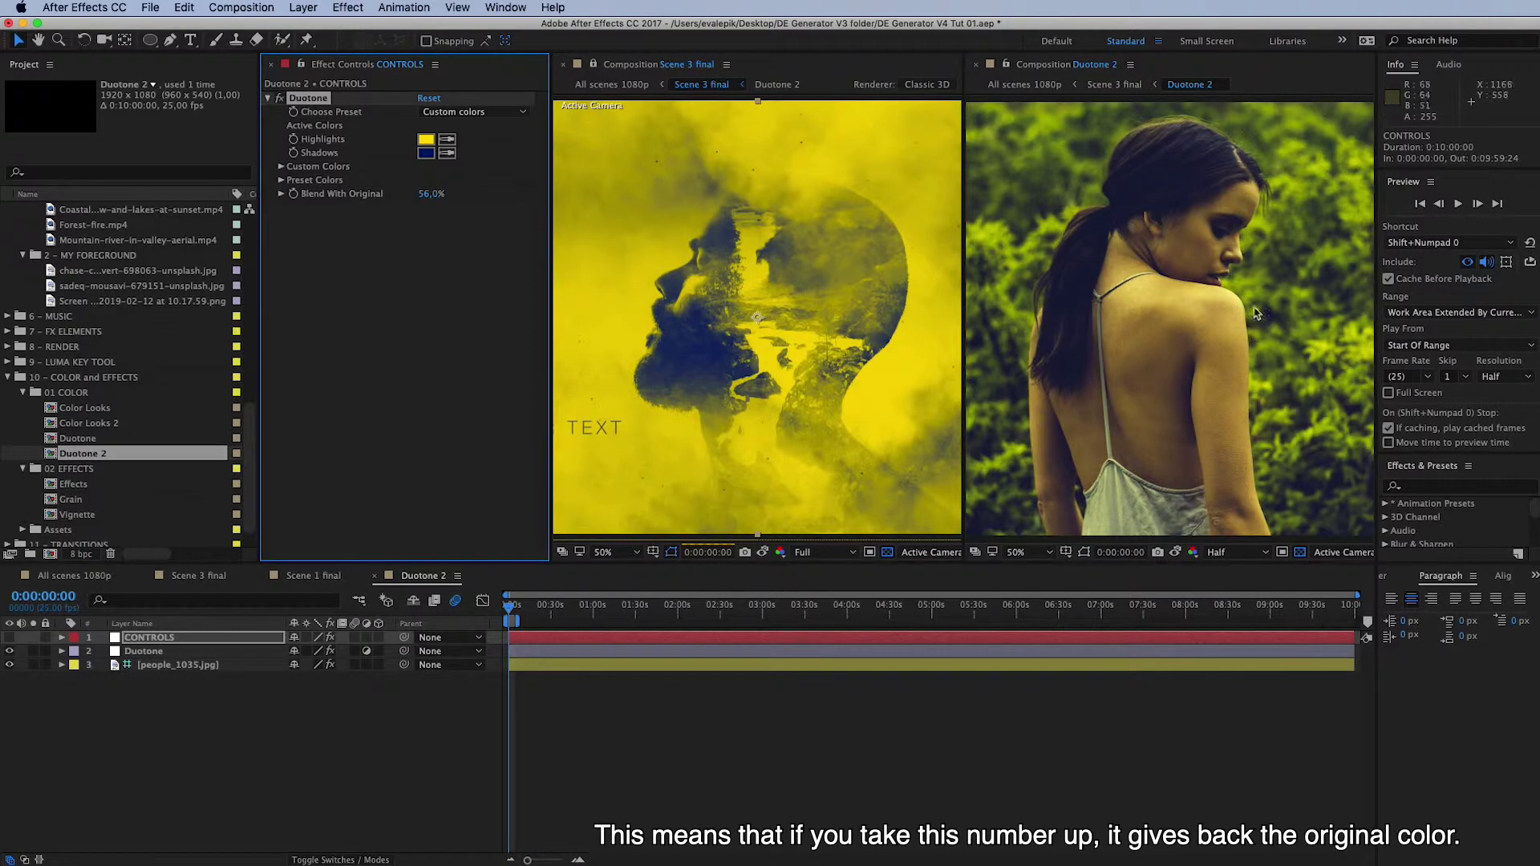
drag(426, 198, 432, 196)
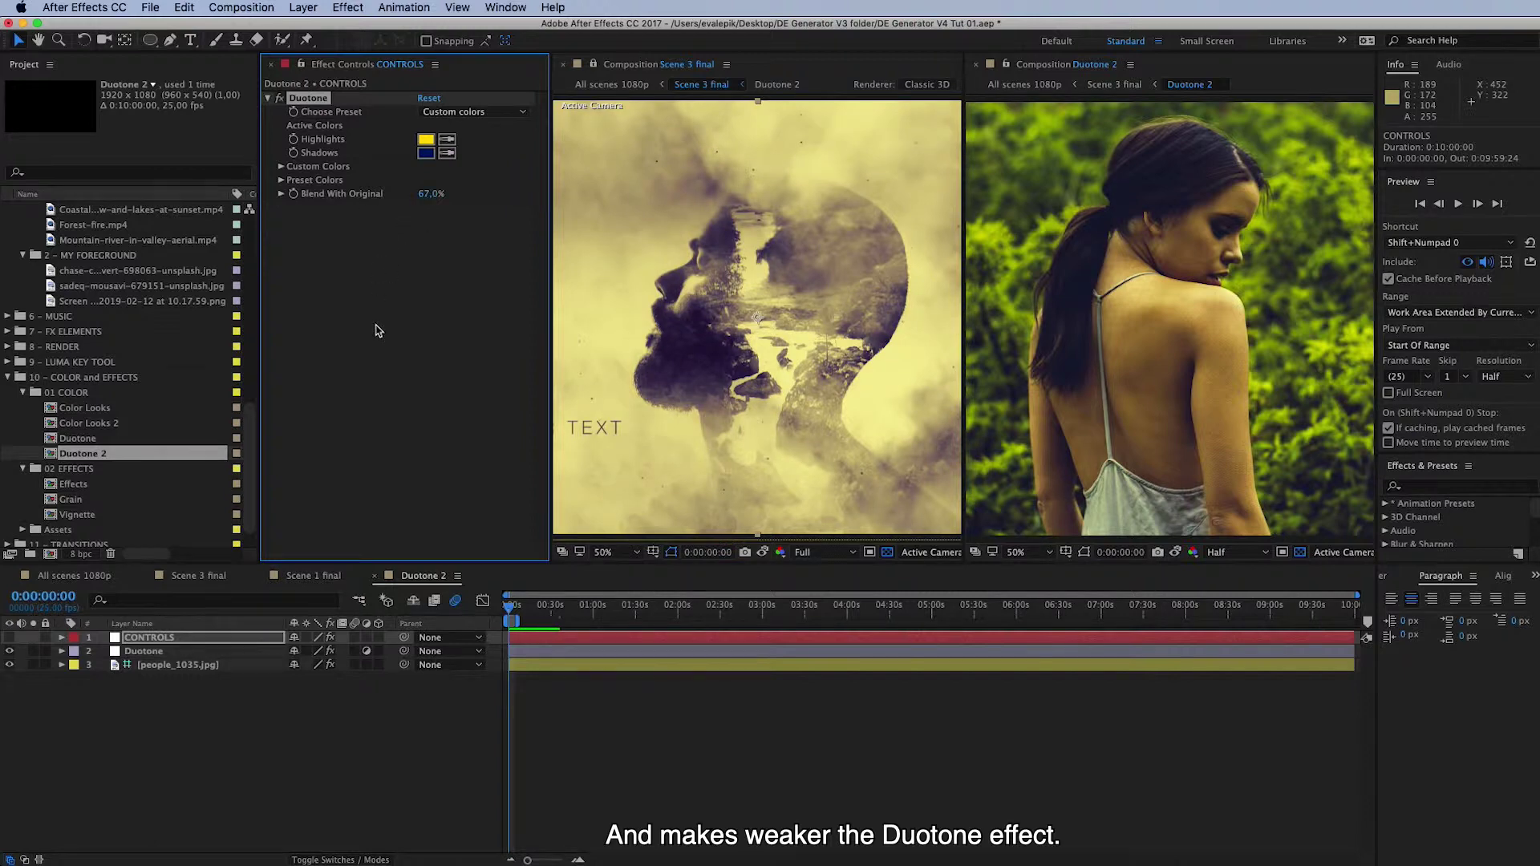
drag(426, 194, 294, 196)
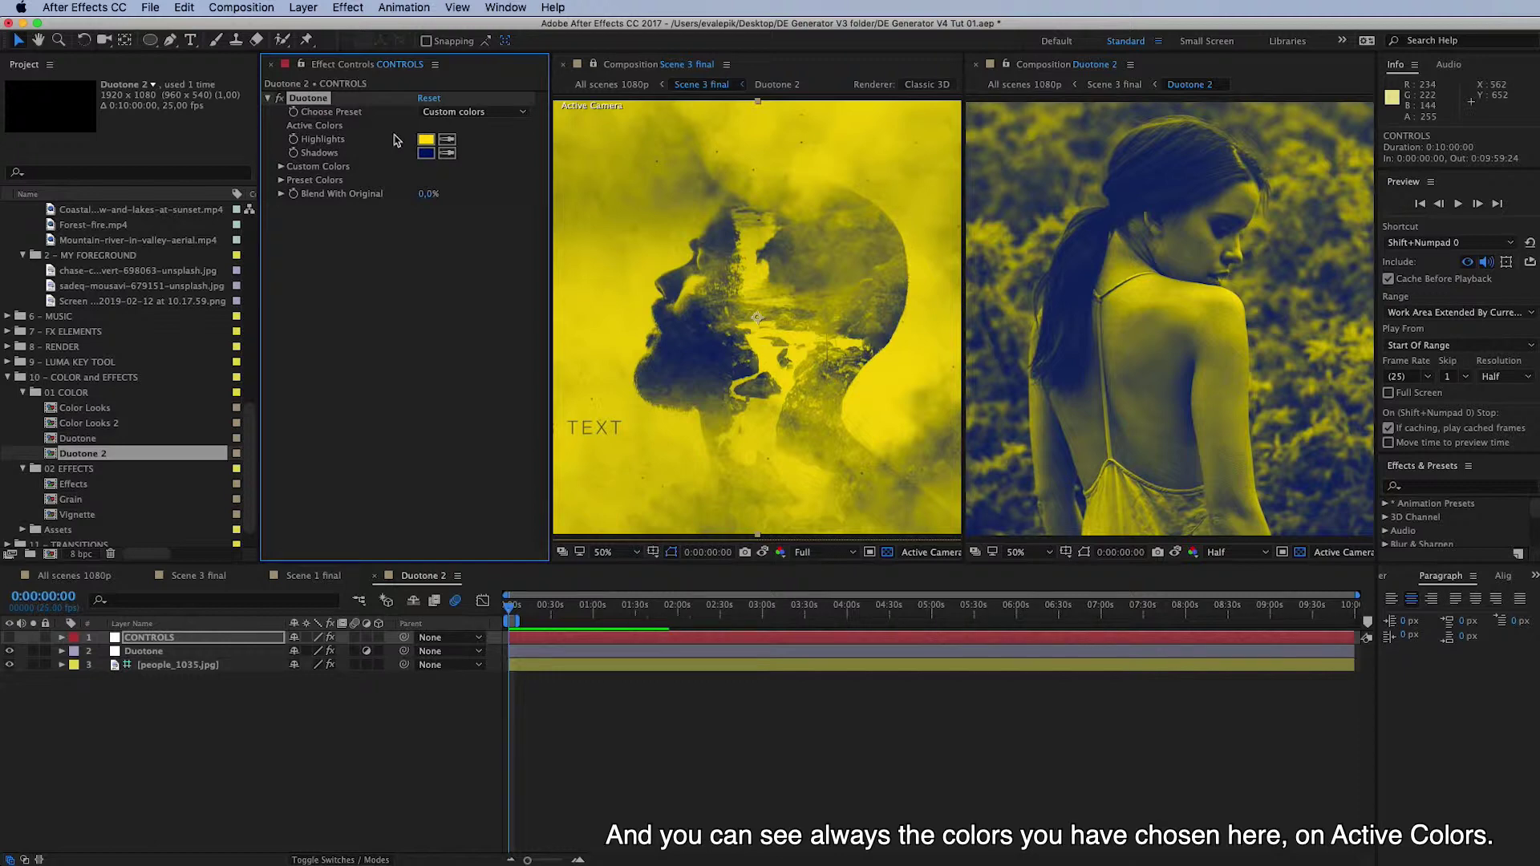
Step: Reset the duotone to Preset 1, then delete the Duotone 2 layer from Scene 3 final
click(459, 112)
click(461, 145)
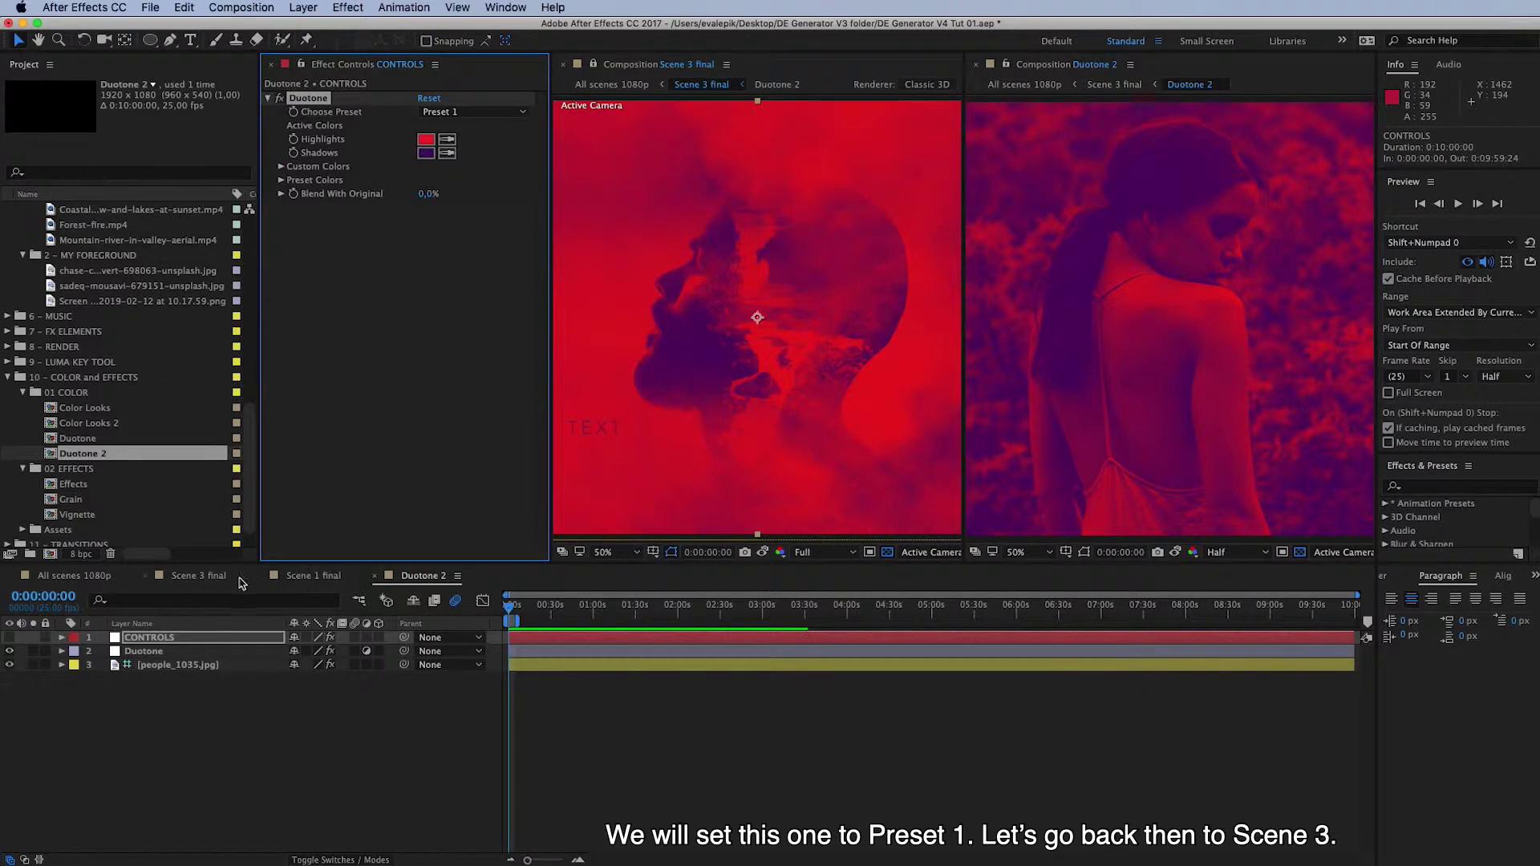
click(195, 576)
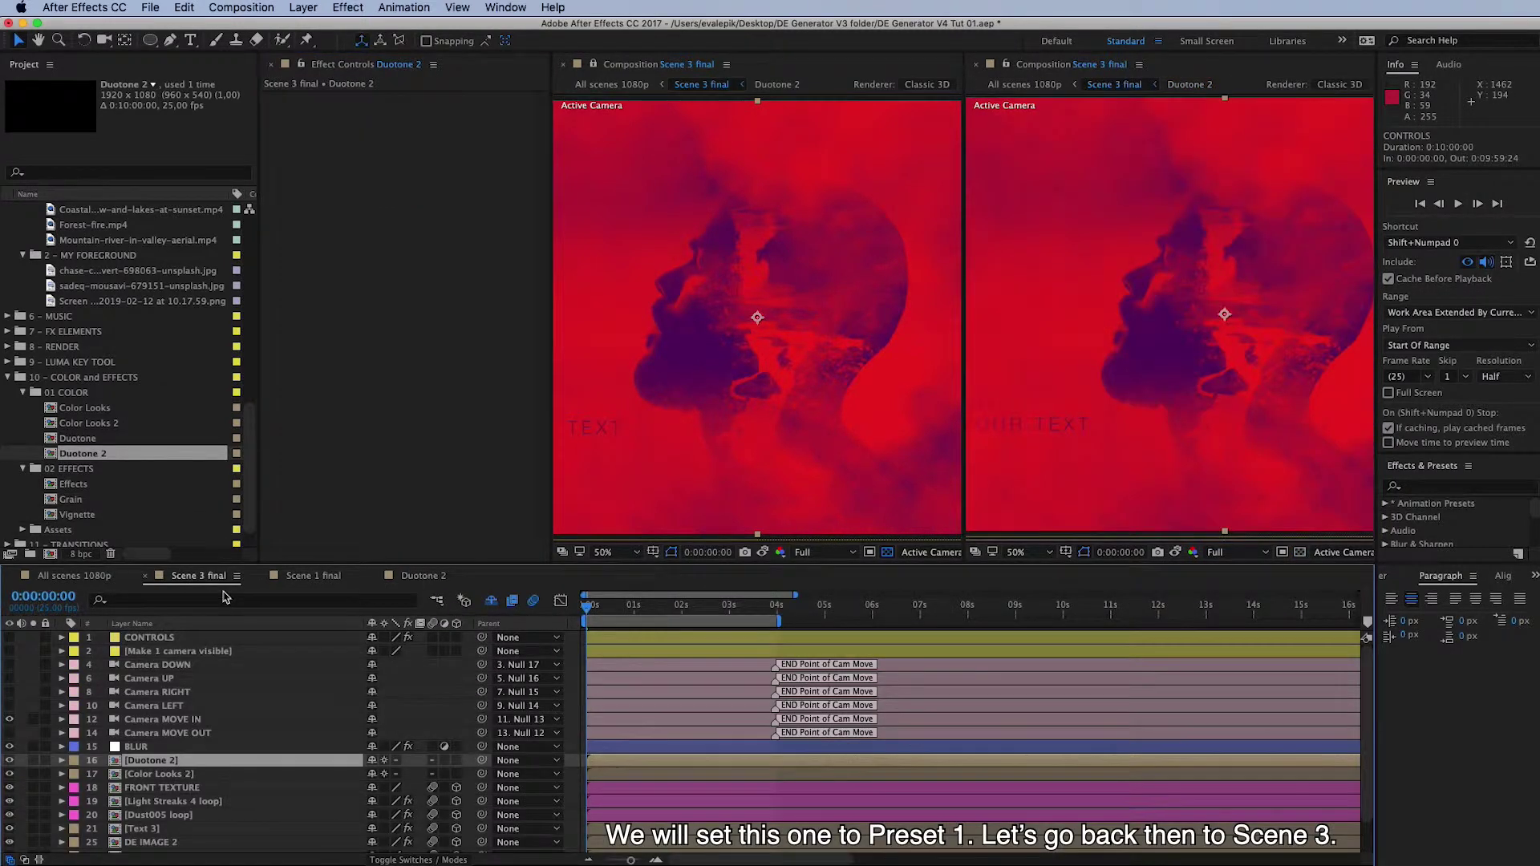
click(234, 767)
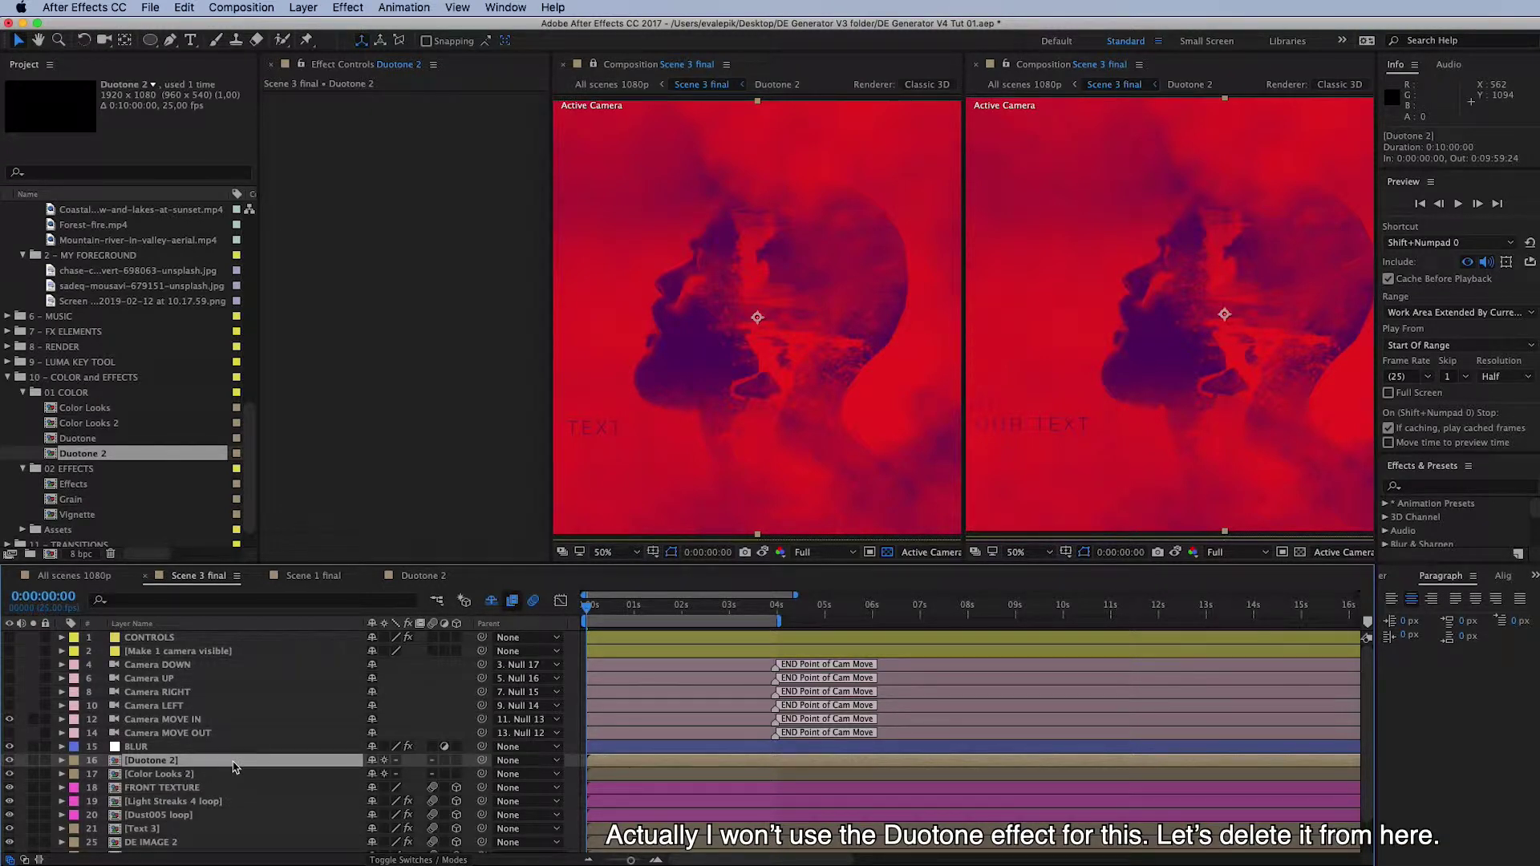
key(Delete)
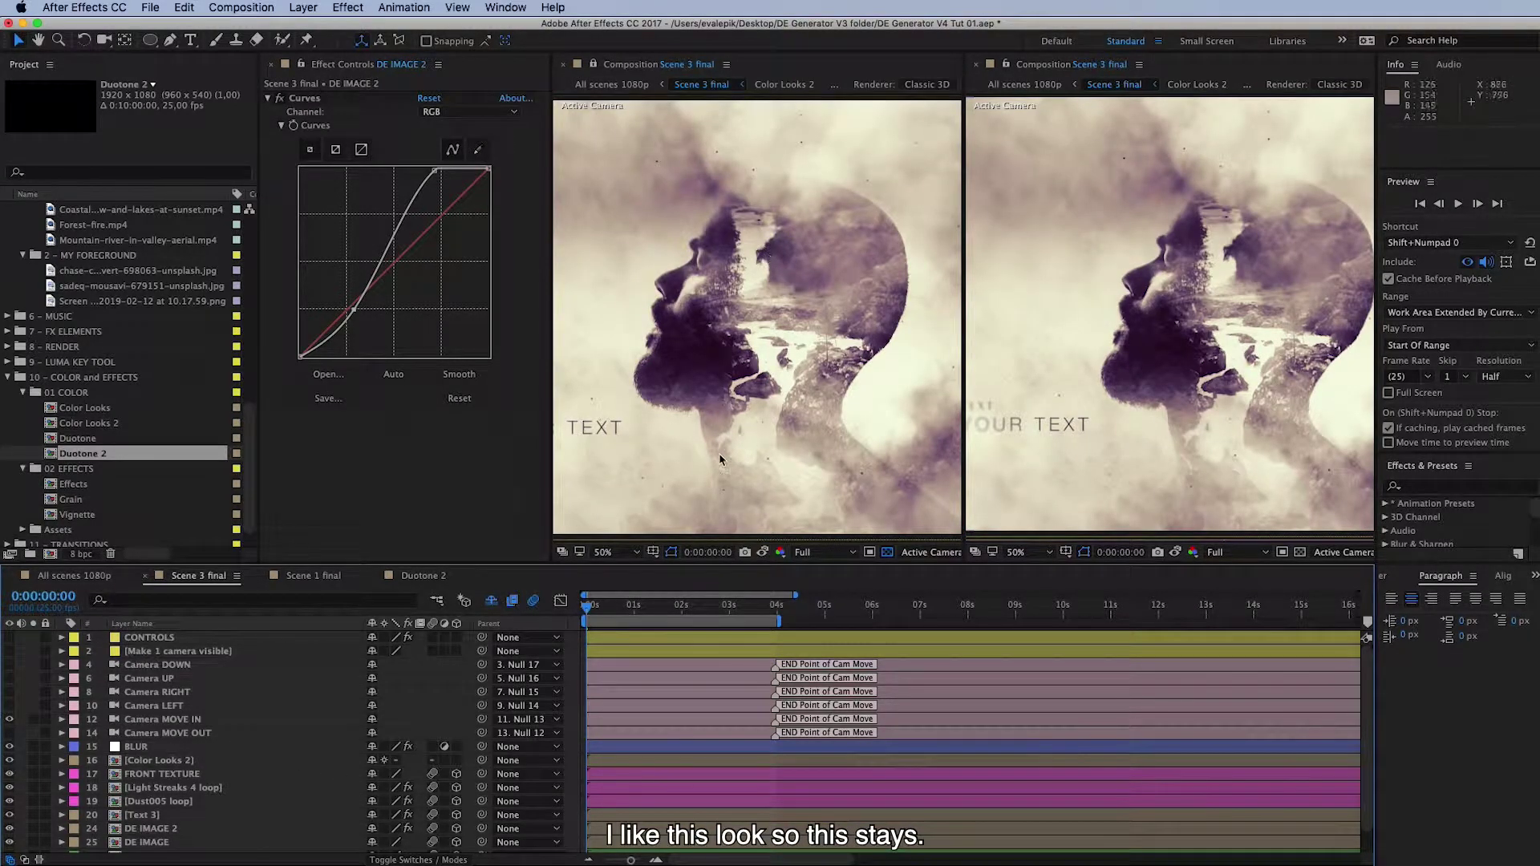
Step: Unlock the viewer and place Duotone 2 into Scene 1 final just above BLUR
click(86, 455)
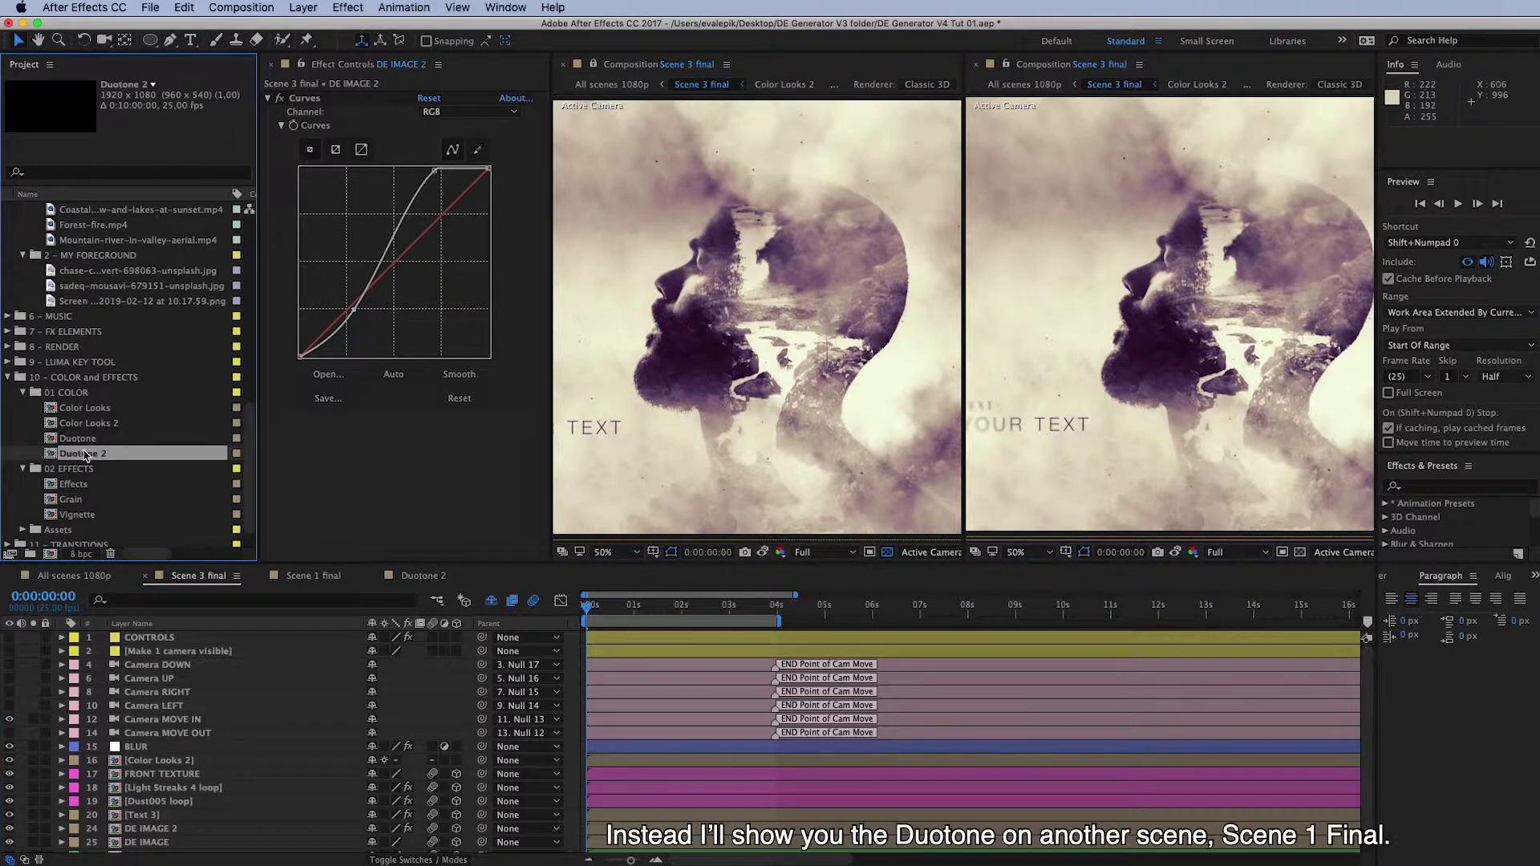
click(314, 577)
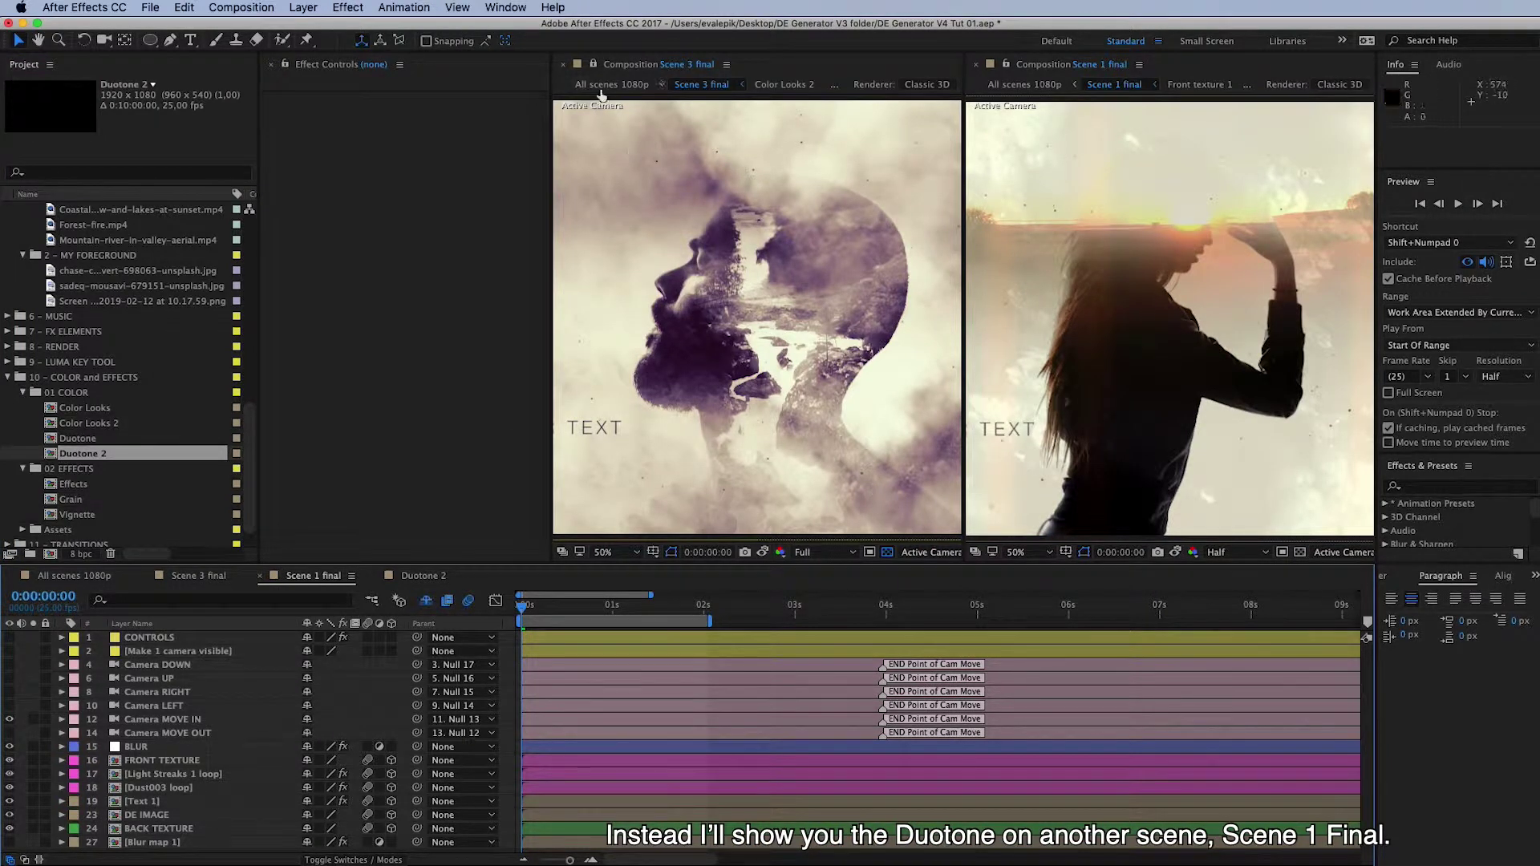
click(594, 65)
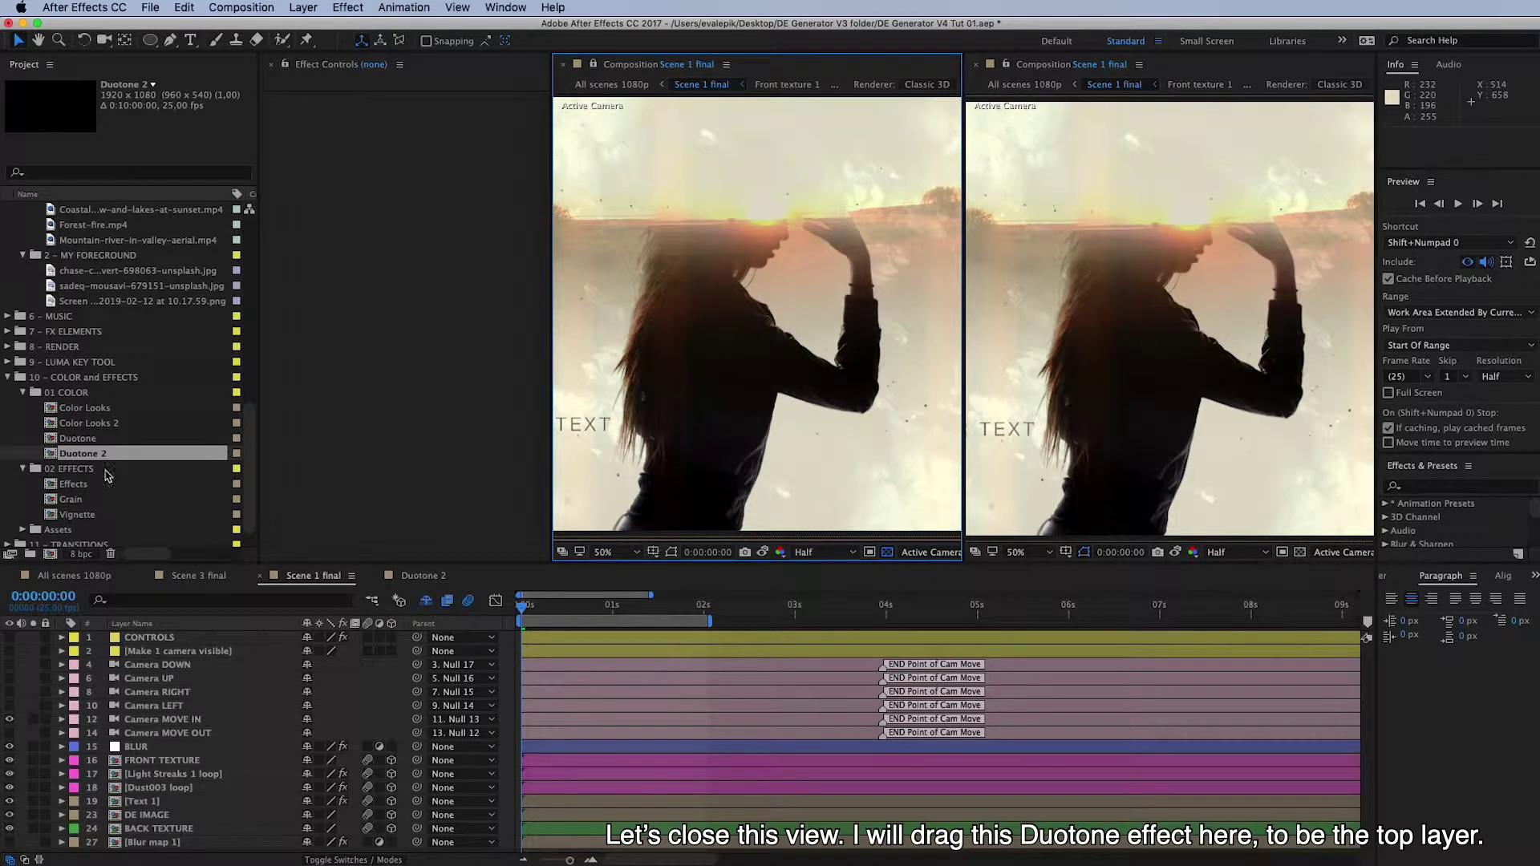
drag(84, 458, 163, 760)
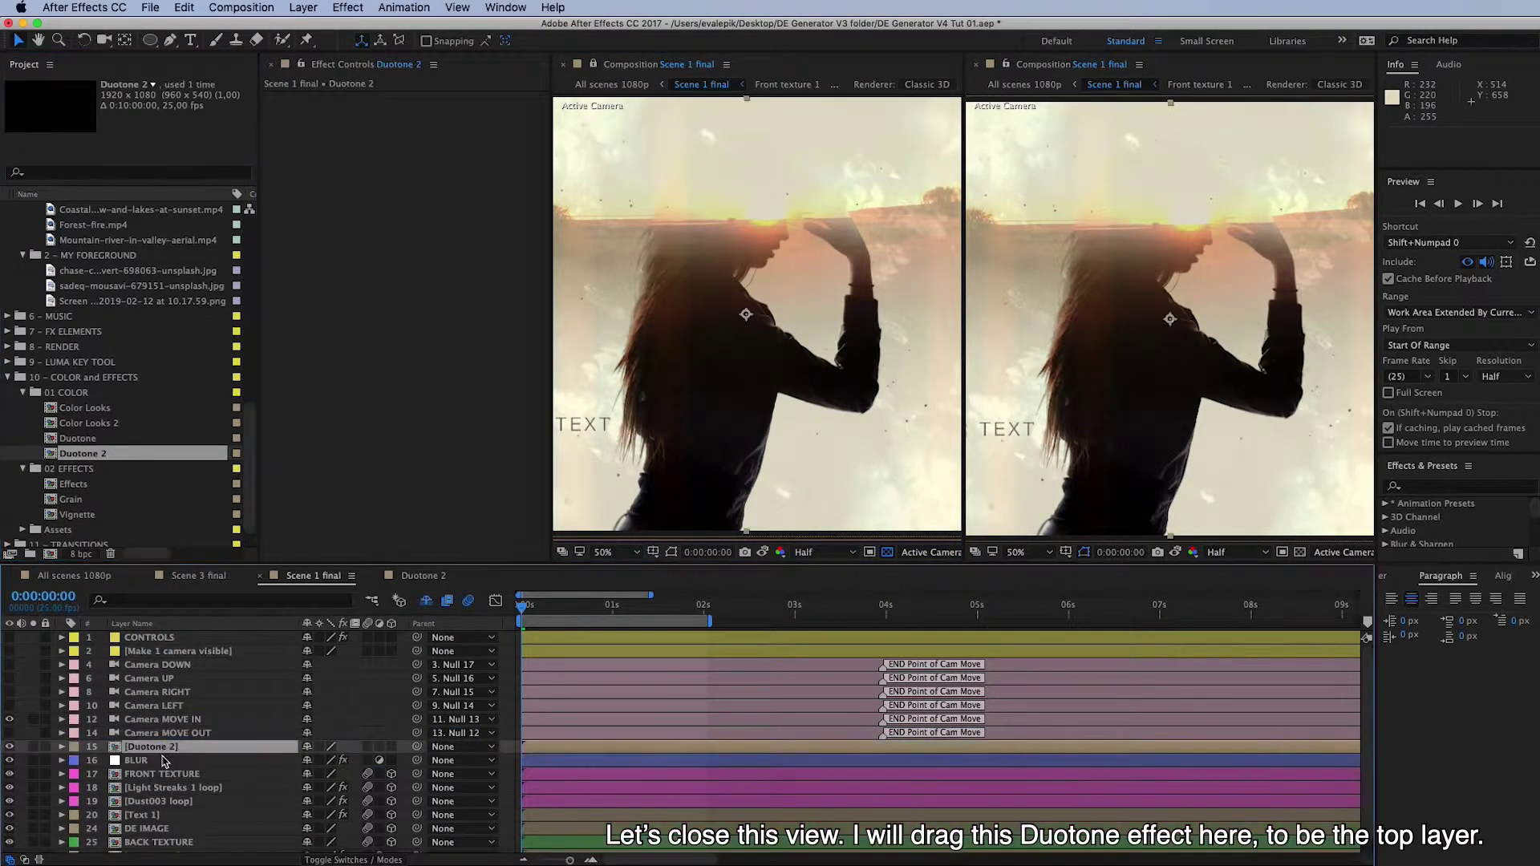
Step: Collapse Duotone 2, then add the Effects comp above it with Collapse Transformations on
click(320, 748)
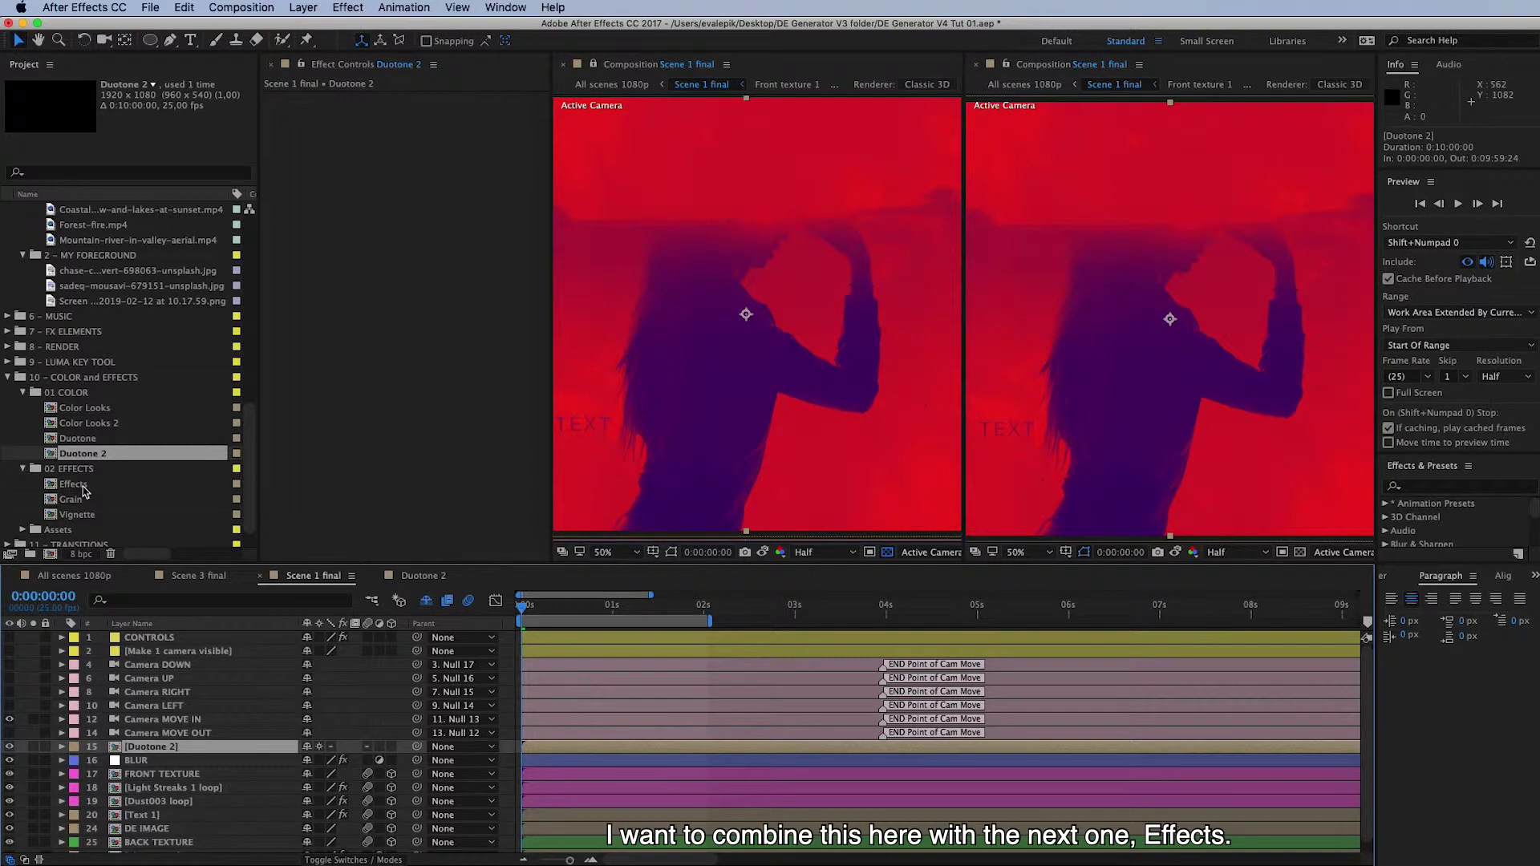
click(98, 485)
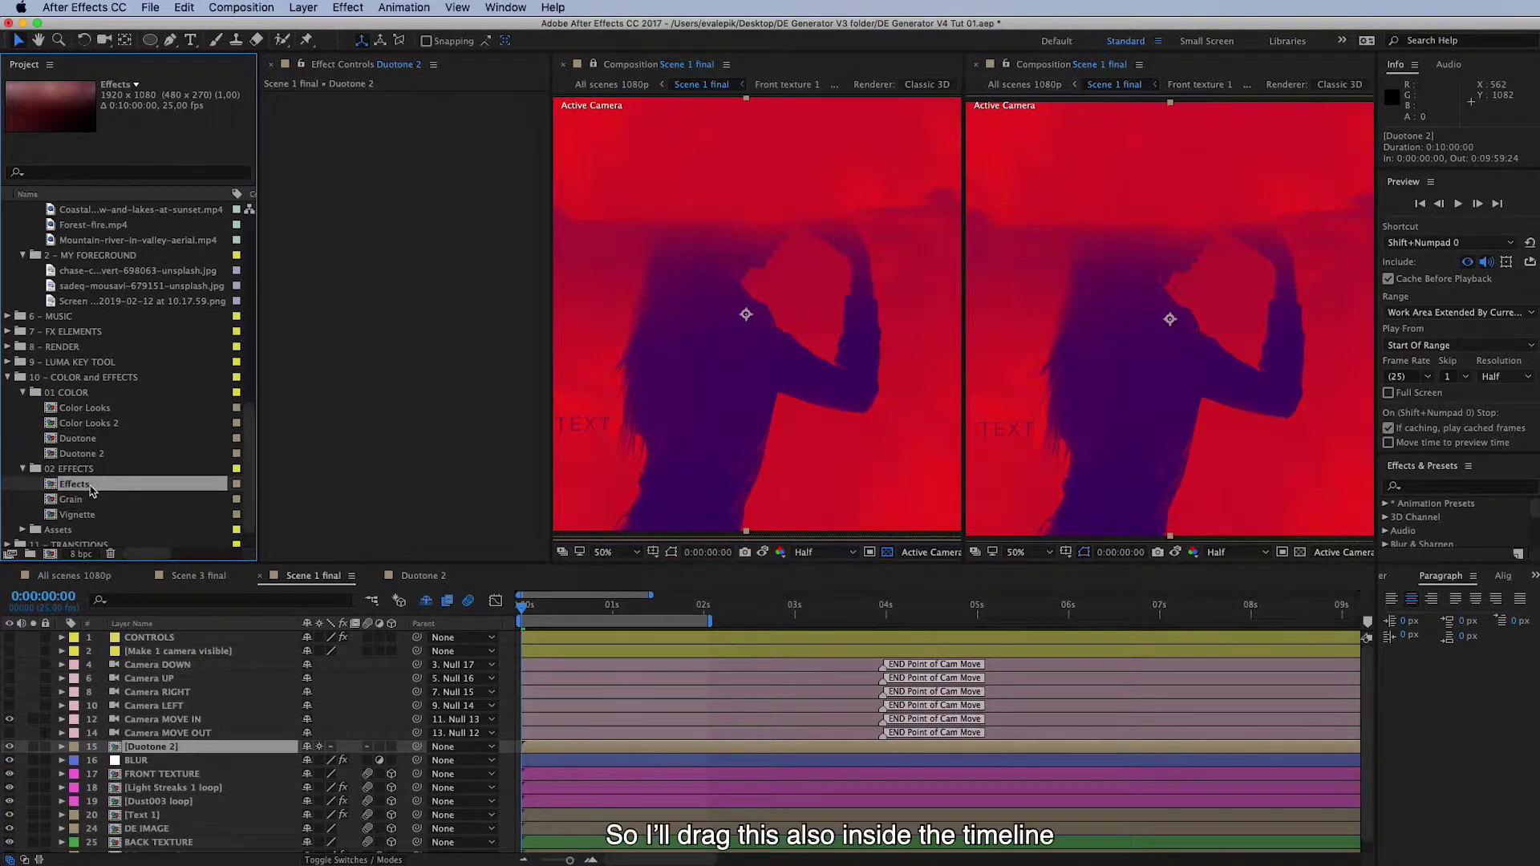
drag(90, 489, 195, 739)
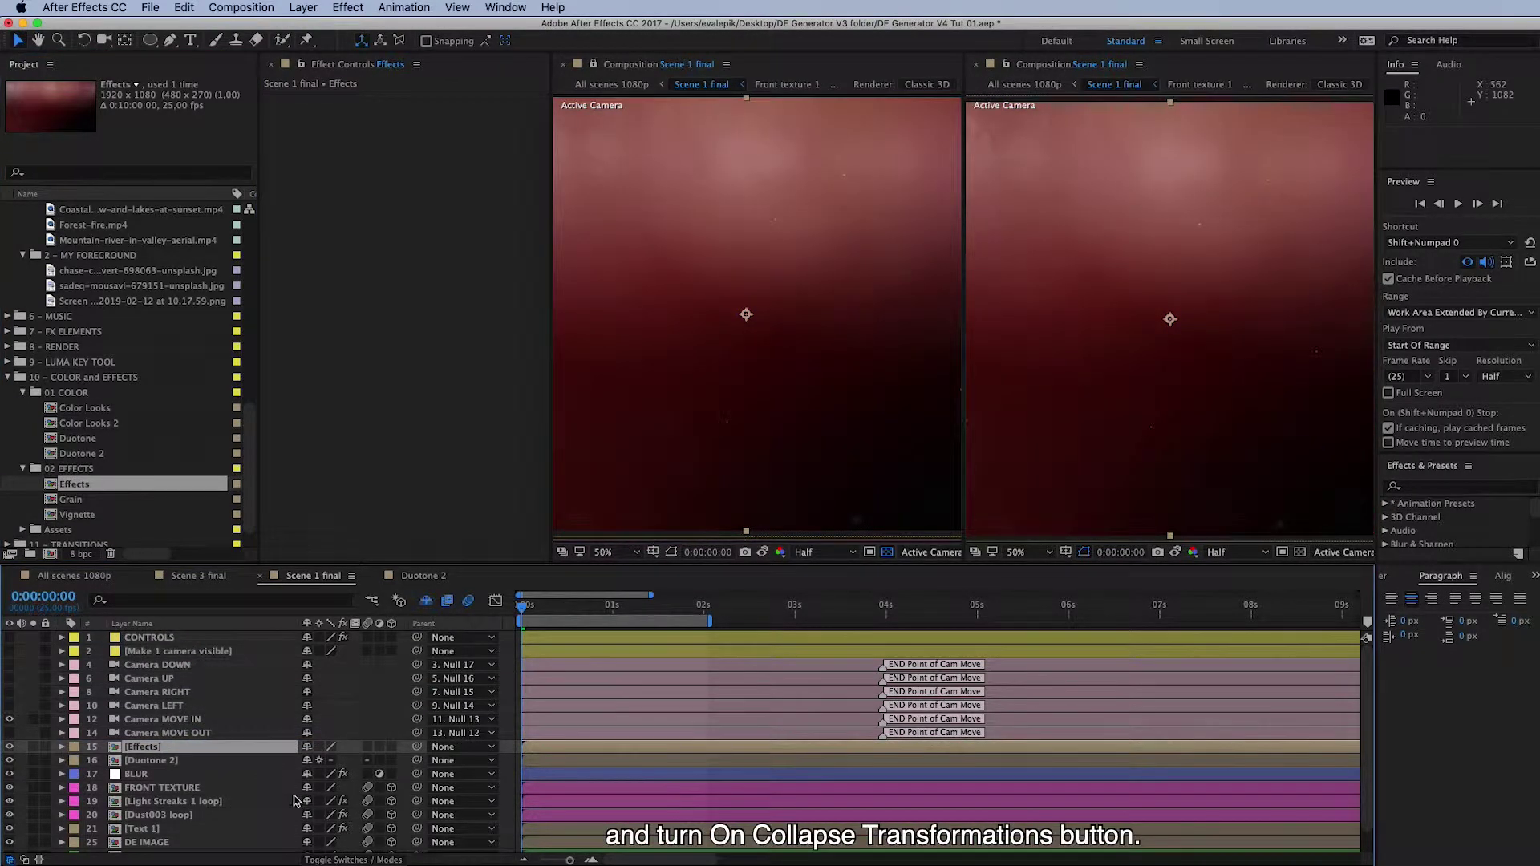
click(320, 748)
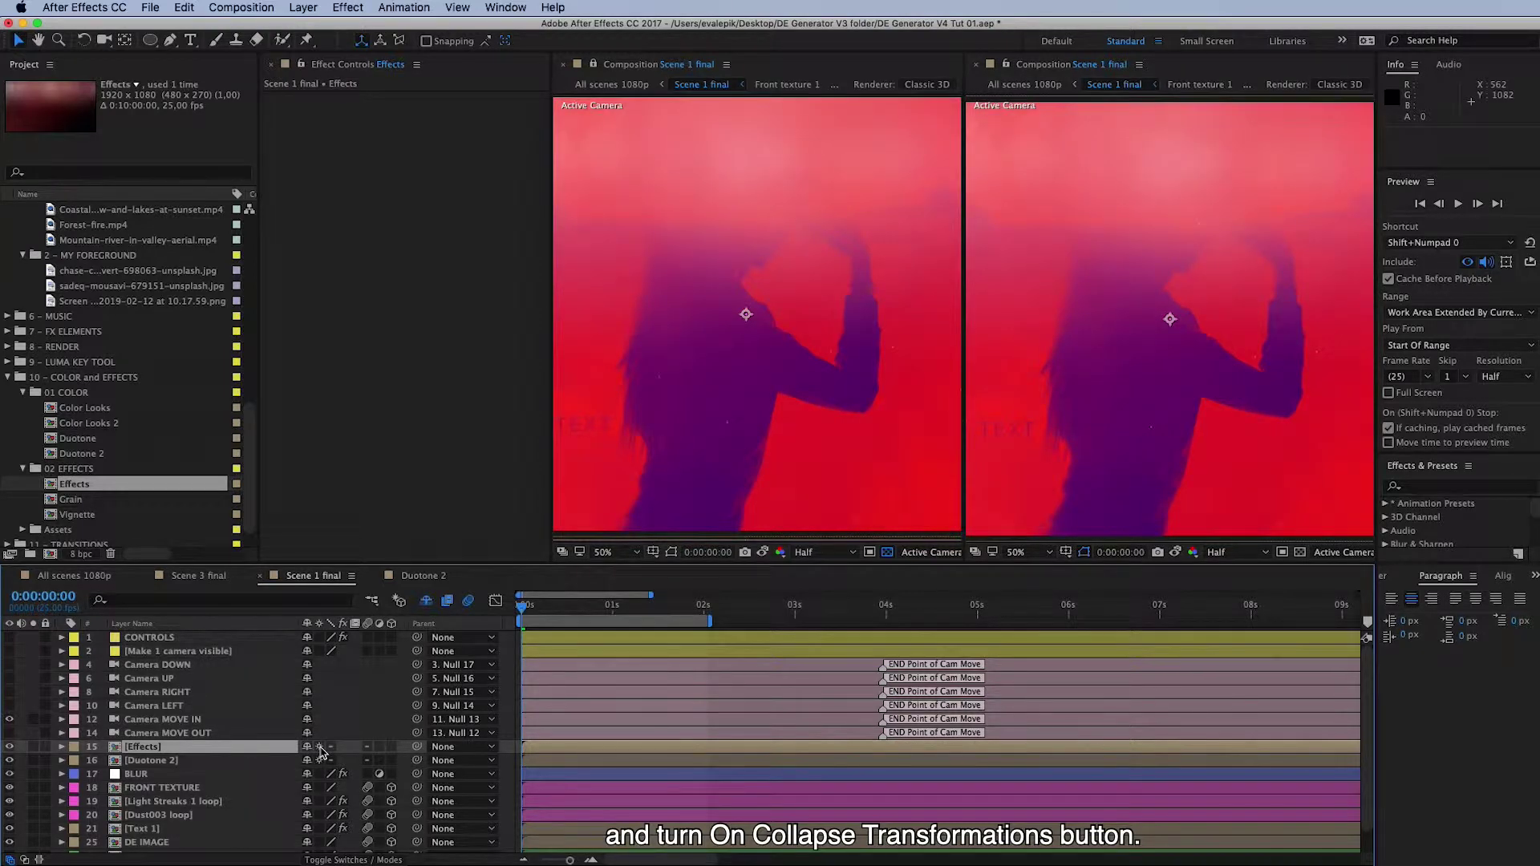
Step: Open the Effects composition and select its FX CONTROLS layer
double_click(167, 748)
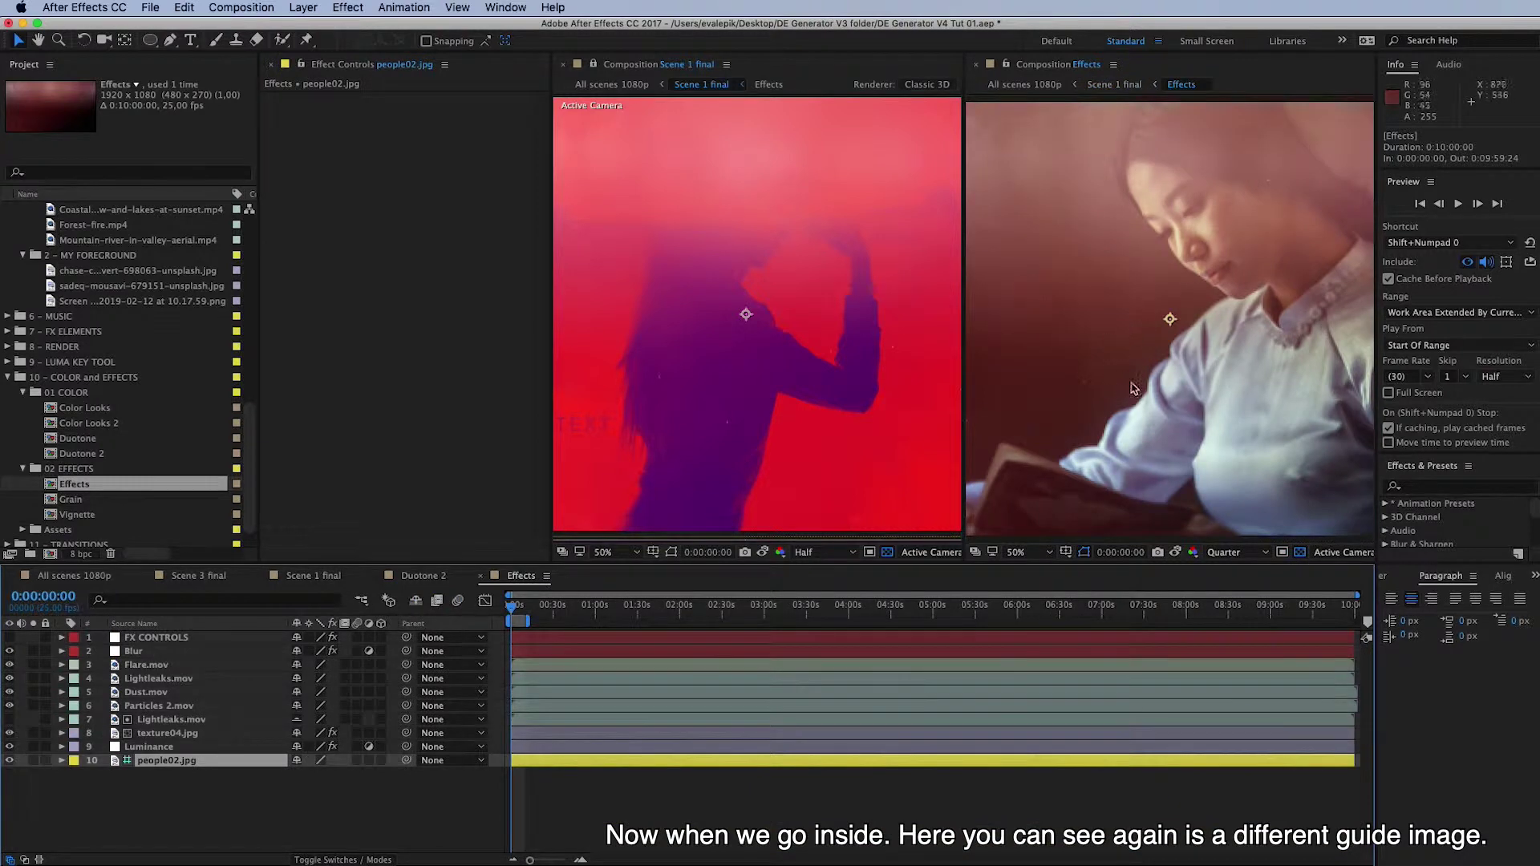
key(comma)
key(comma)
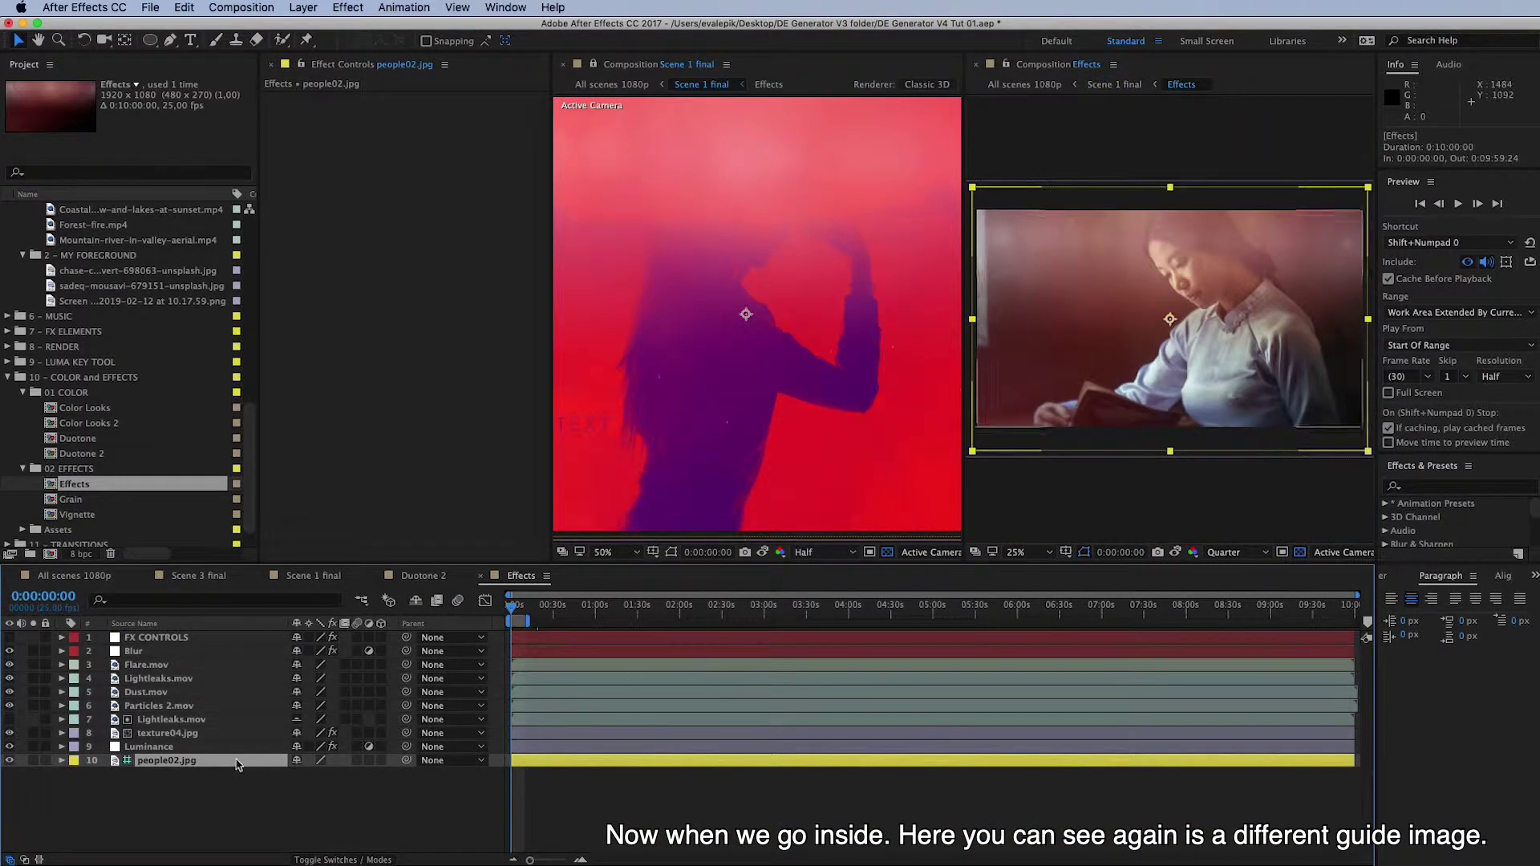
click(420, 811)
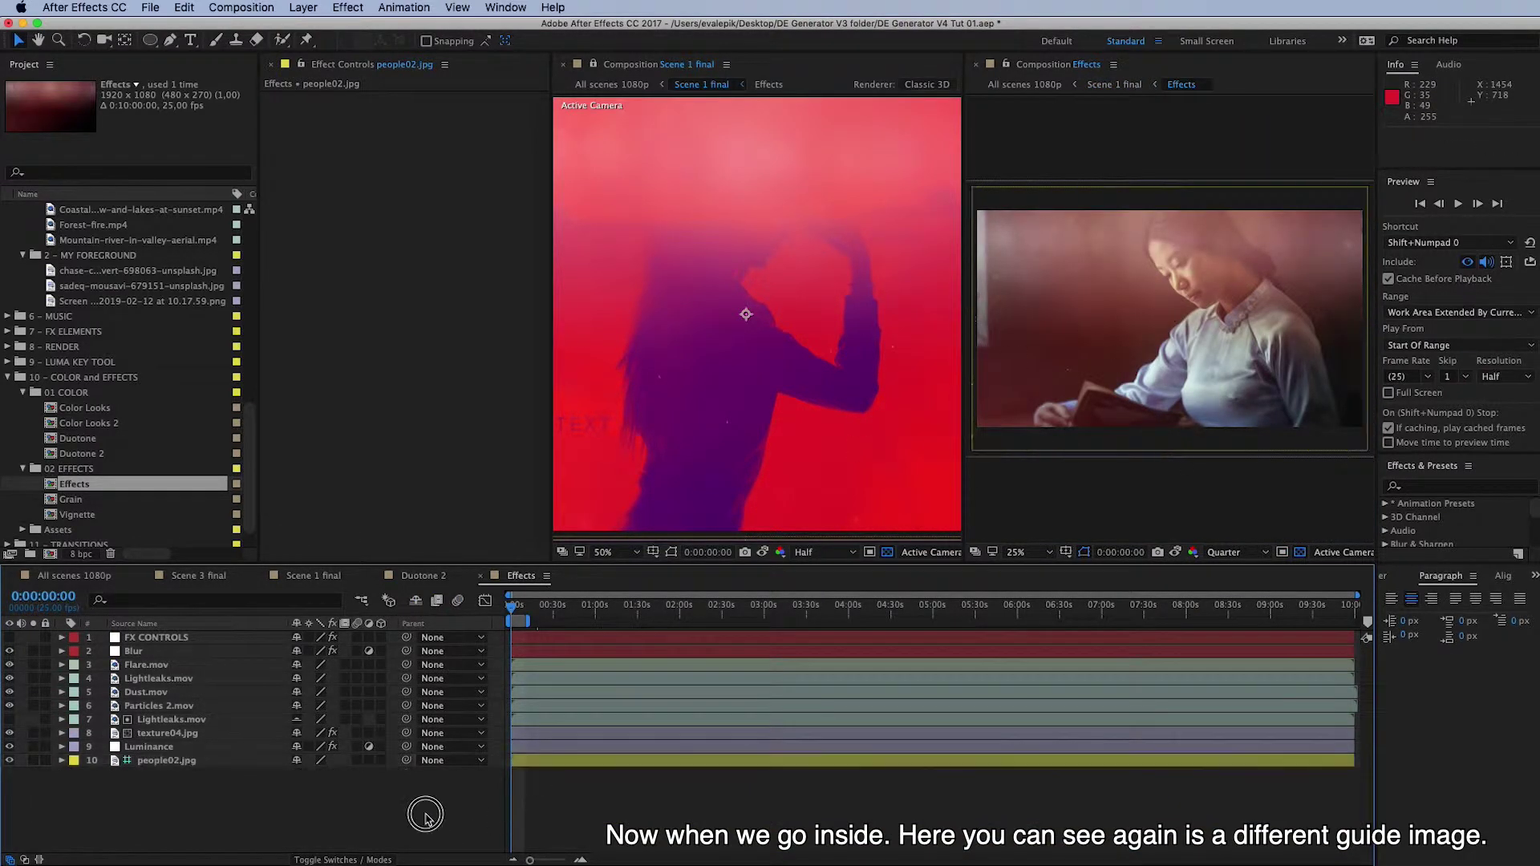
click(204, 638)
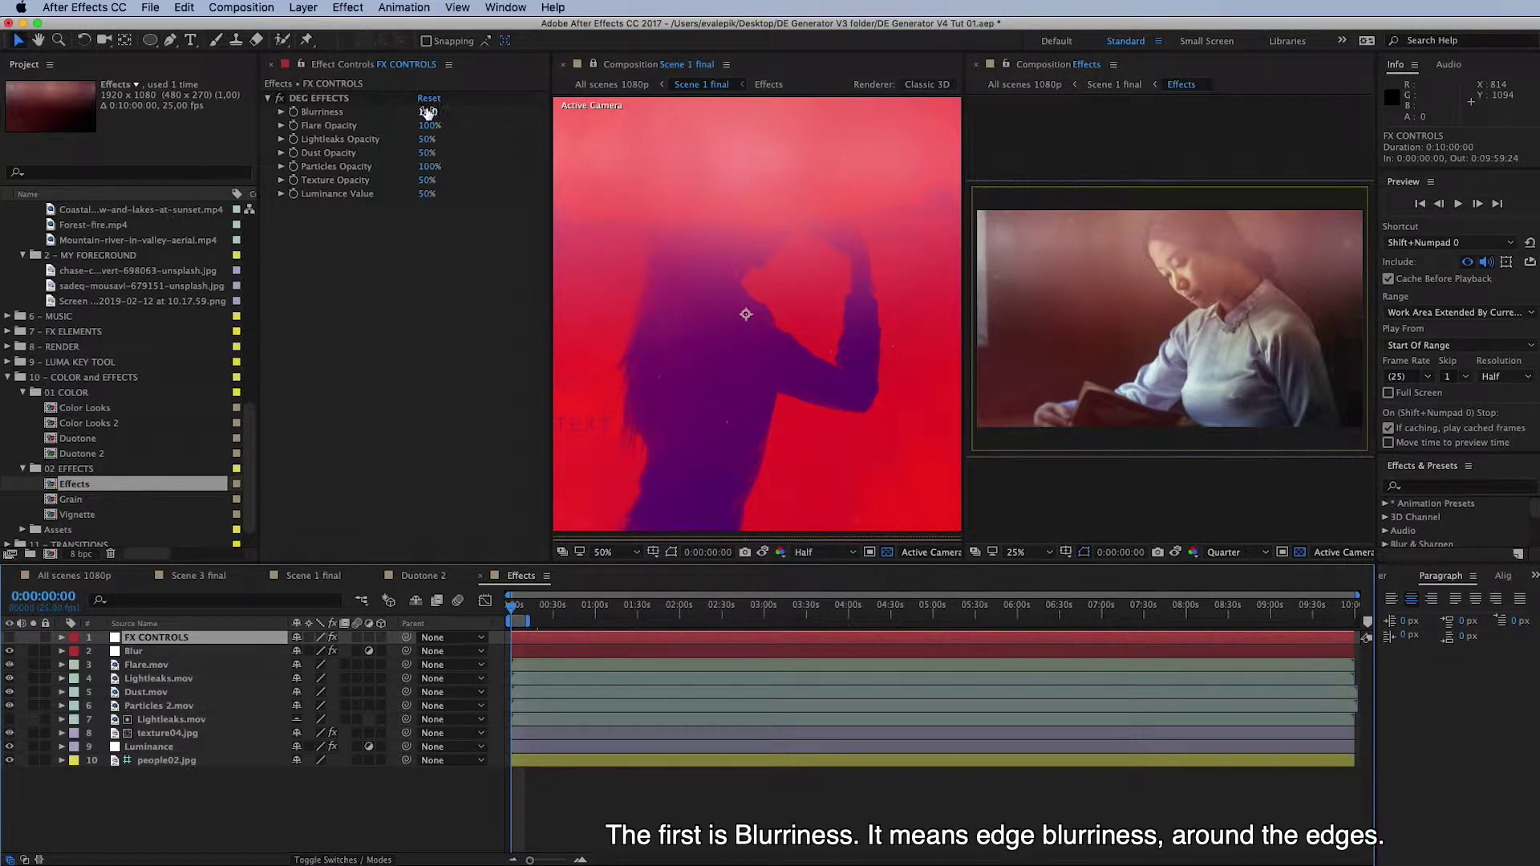
Step: Try Blurriness at 75, return it to 0, and begin lowering Flare Opacity
drag(421, 115, 461, 110)
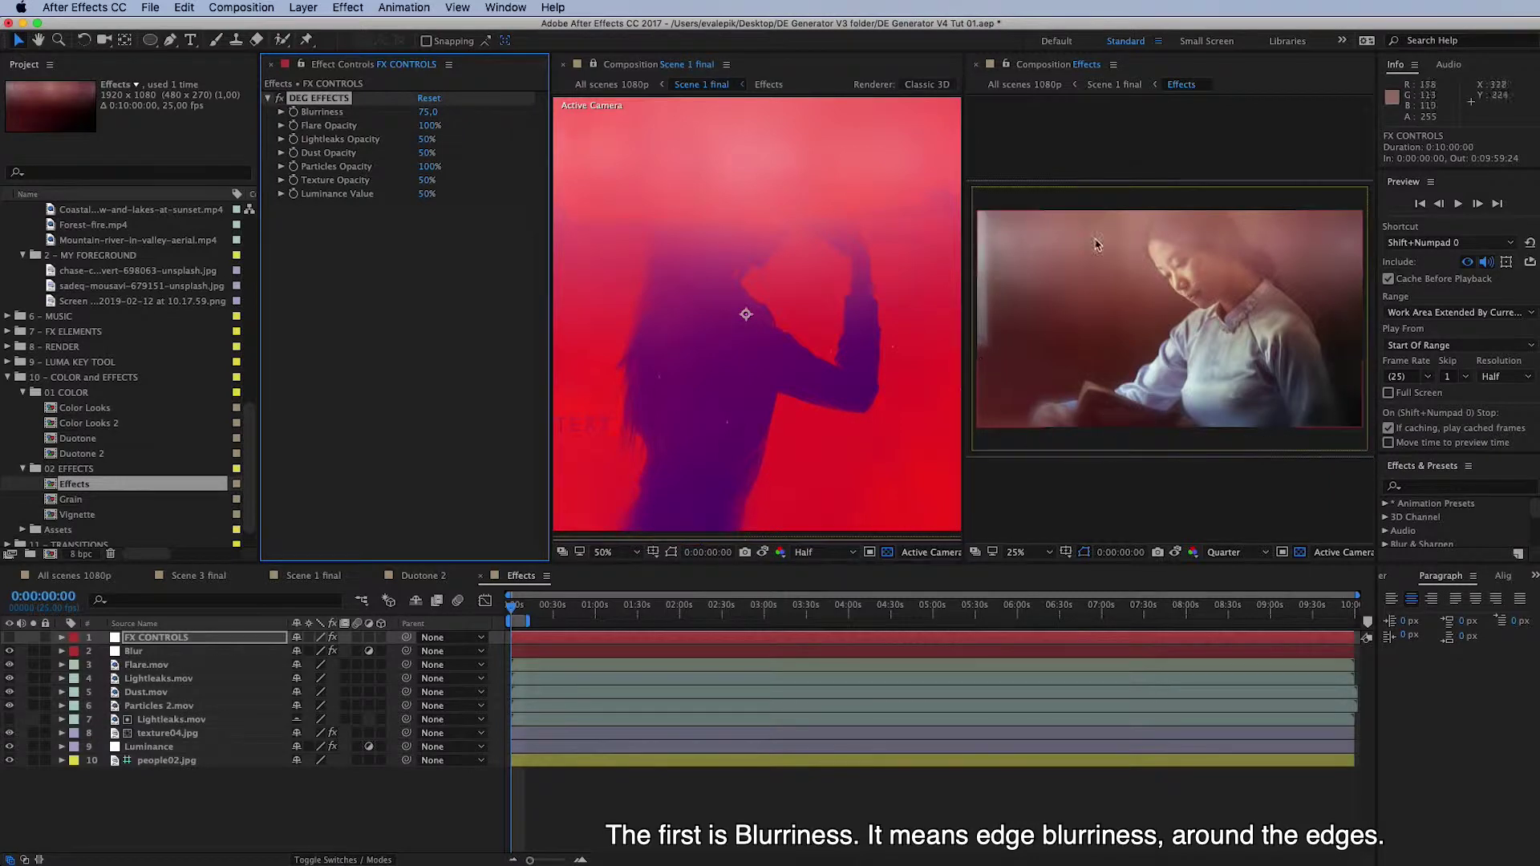
key(comma)
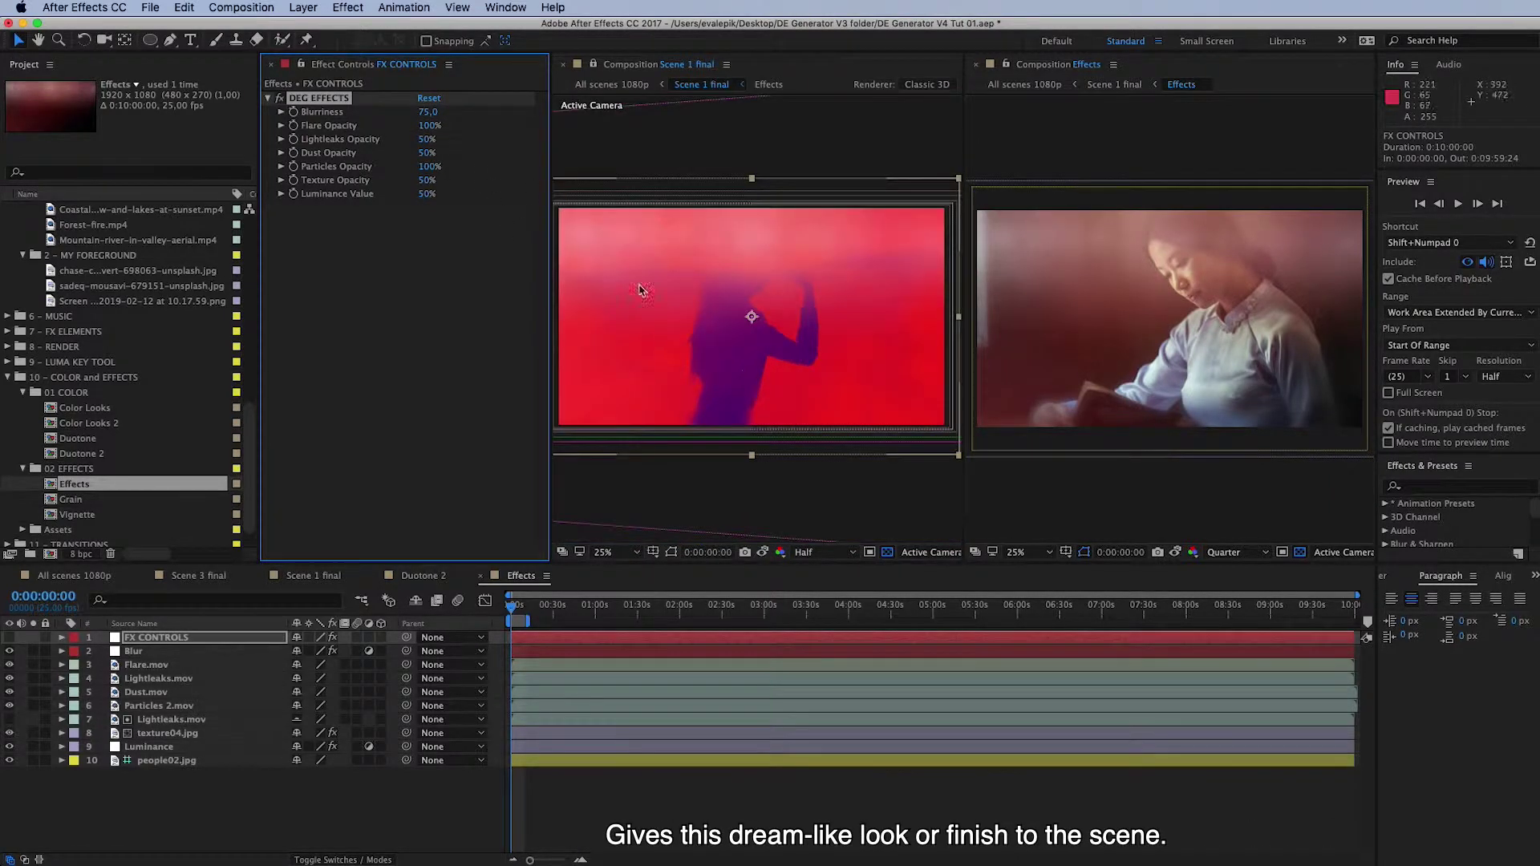
key(period)
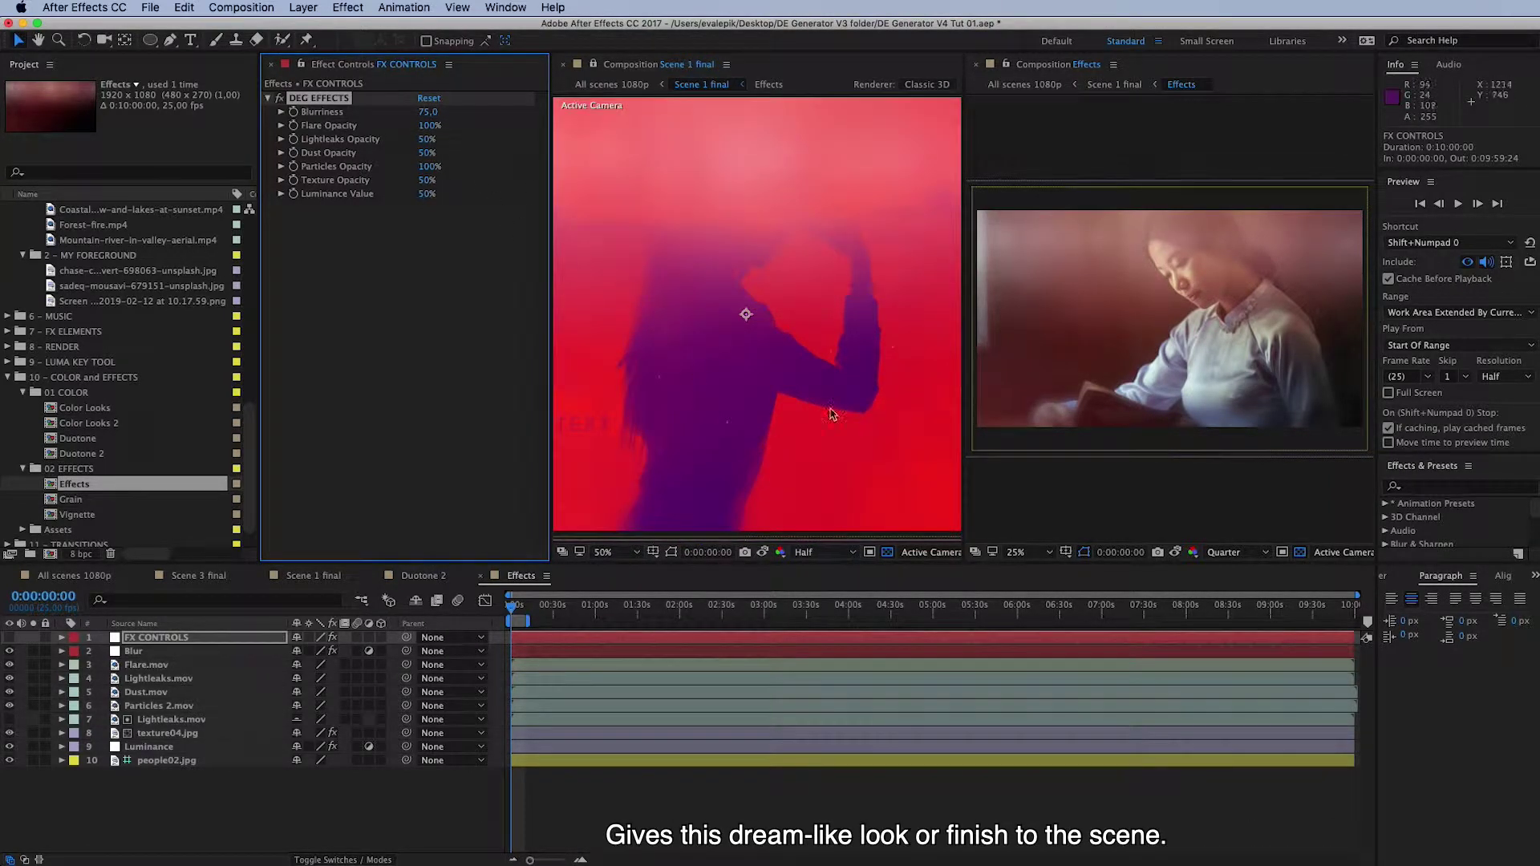
mouse_move(429, 117)
mouse_down()
mouse_move(314, 118)
mouse_move(452, 120)
mouse_up()
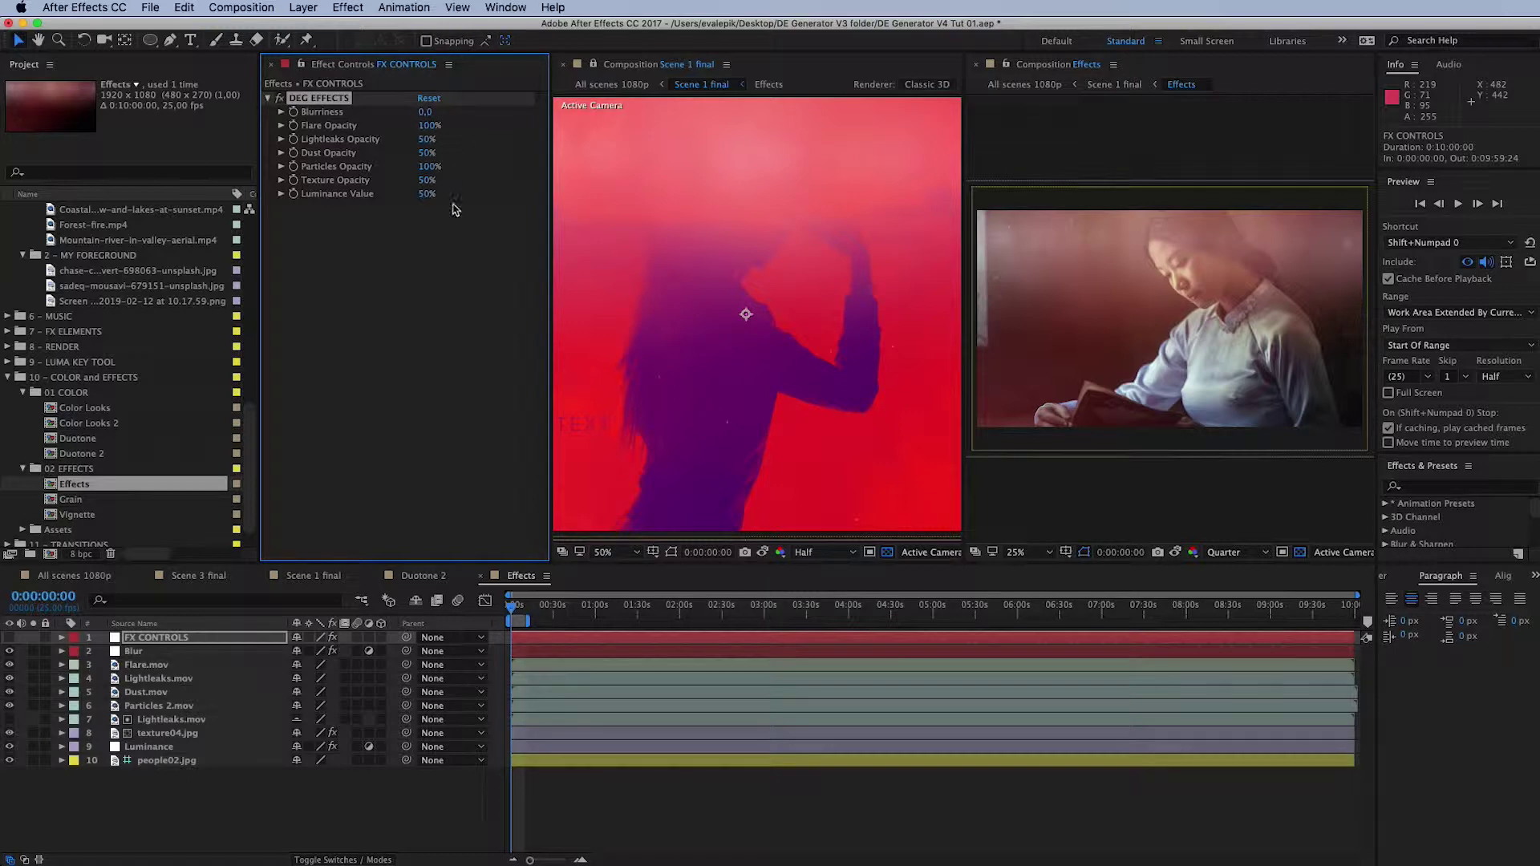
drag(427, 125, 470, 118)
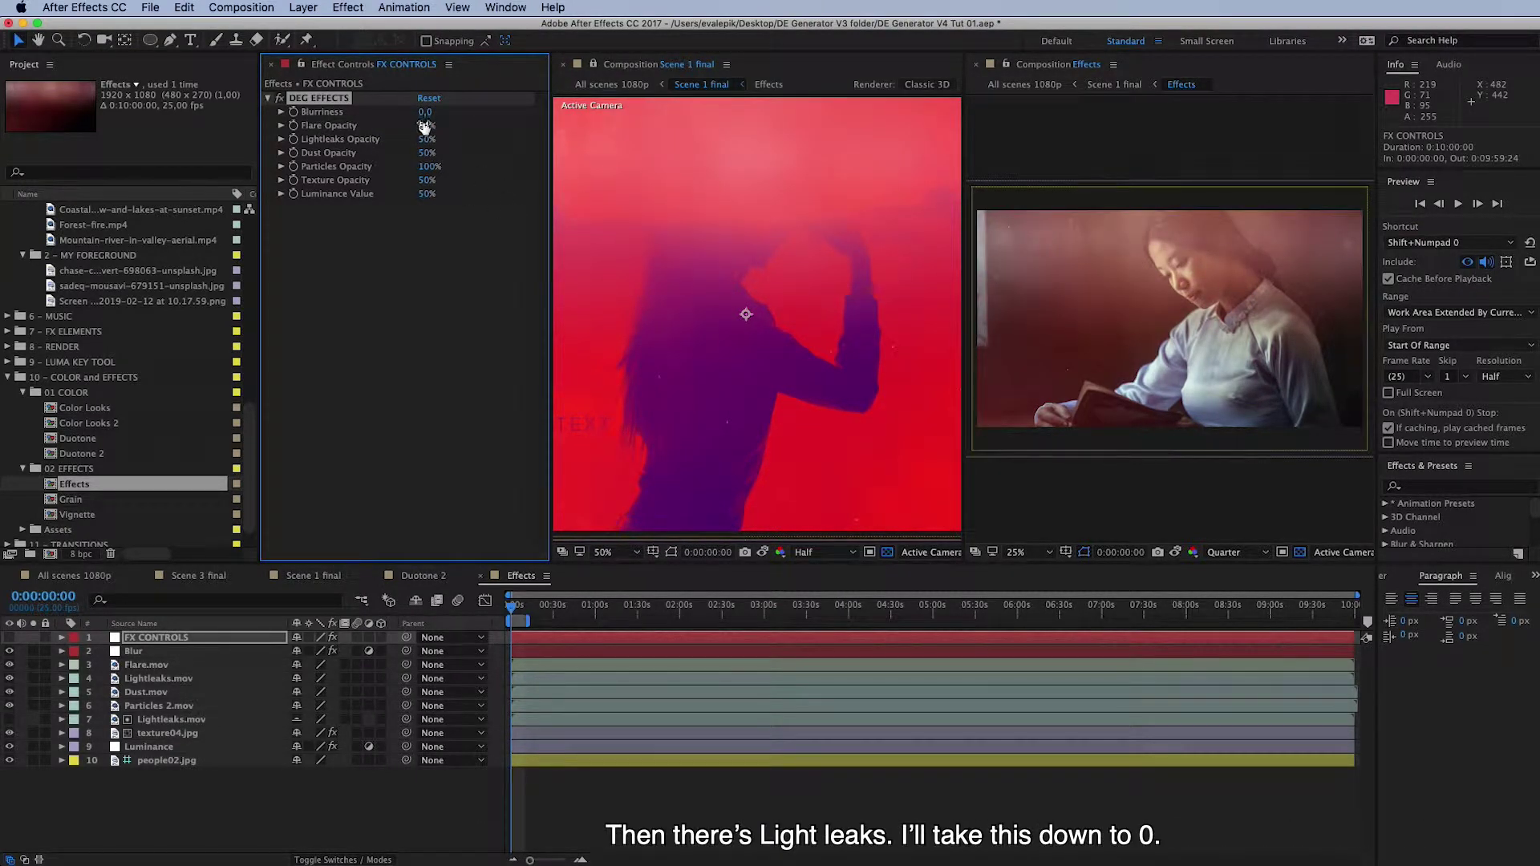
Step: Set Flare Opacity to 0%, adjust Lightleaks Opacity, and lower Dust Opacity to 47%
drag(423, 129, 330, 138)
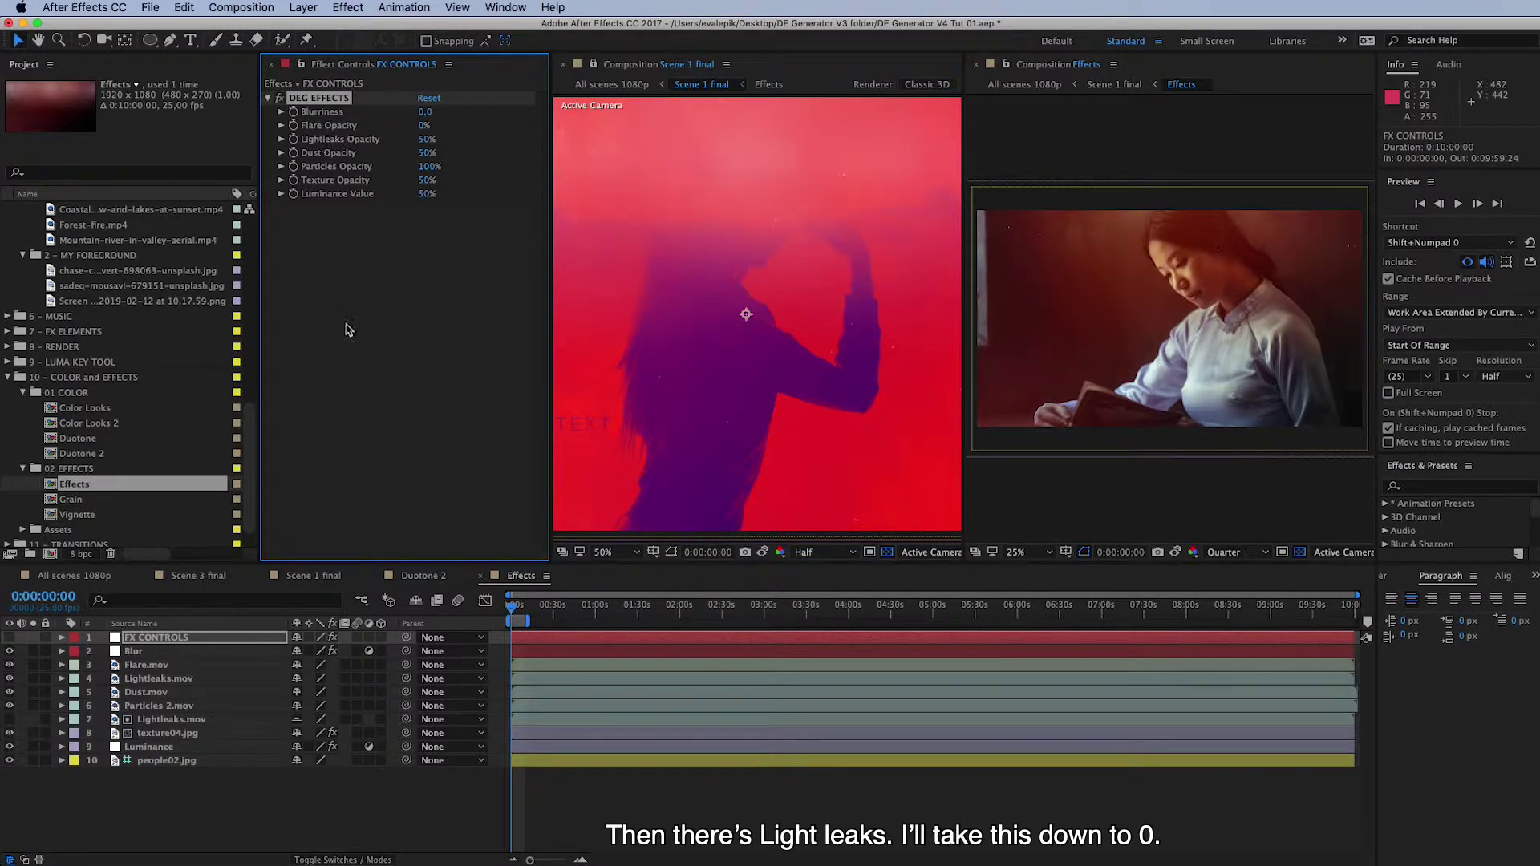
drag(423, 142, 489, 140)
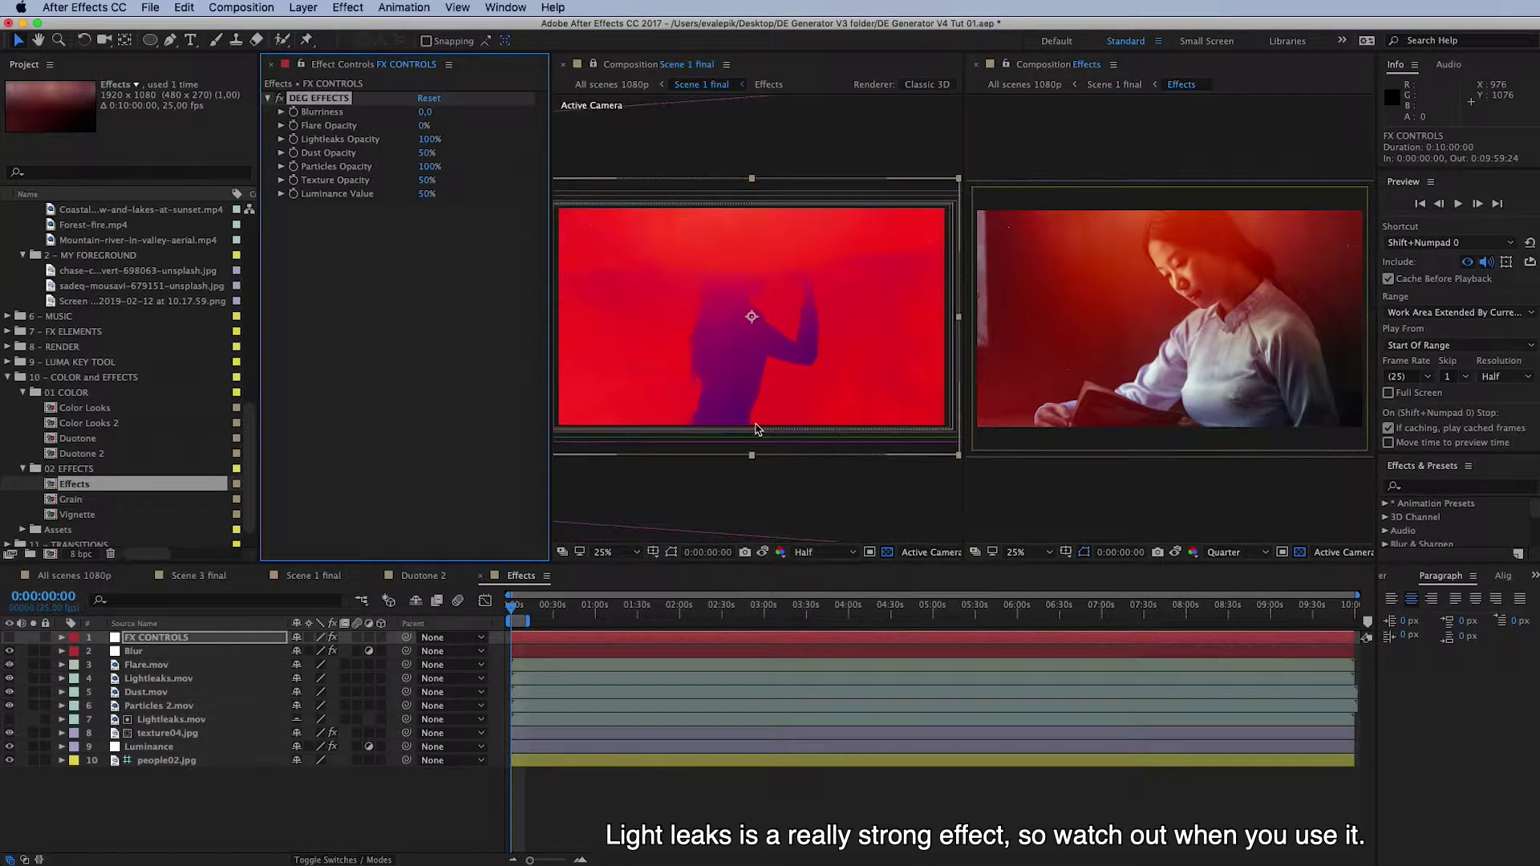
mouse_move(428, 138)
mouse_down()
mouse_move(373, 149)
mouse_move(422, 139)
mouse_up()
scroll(1166, 282, up, 2)
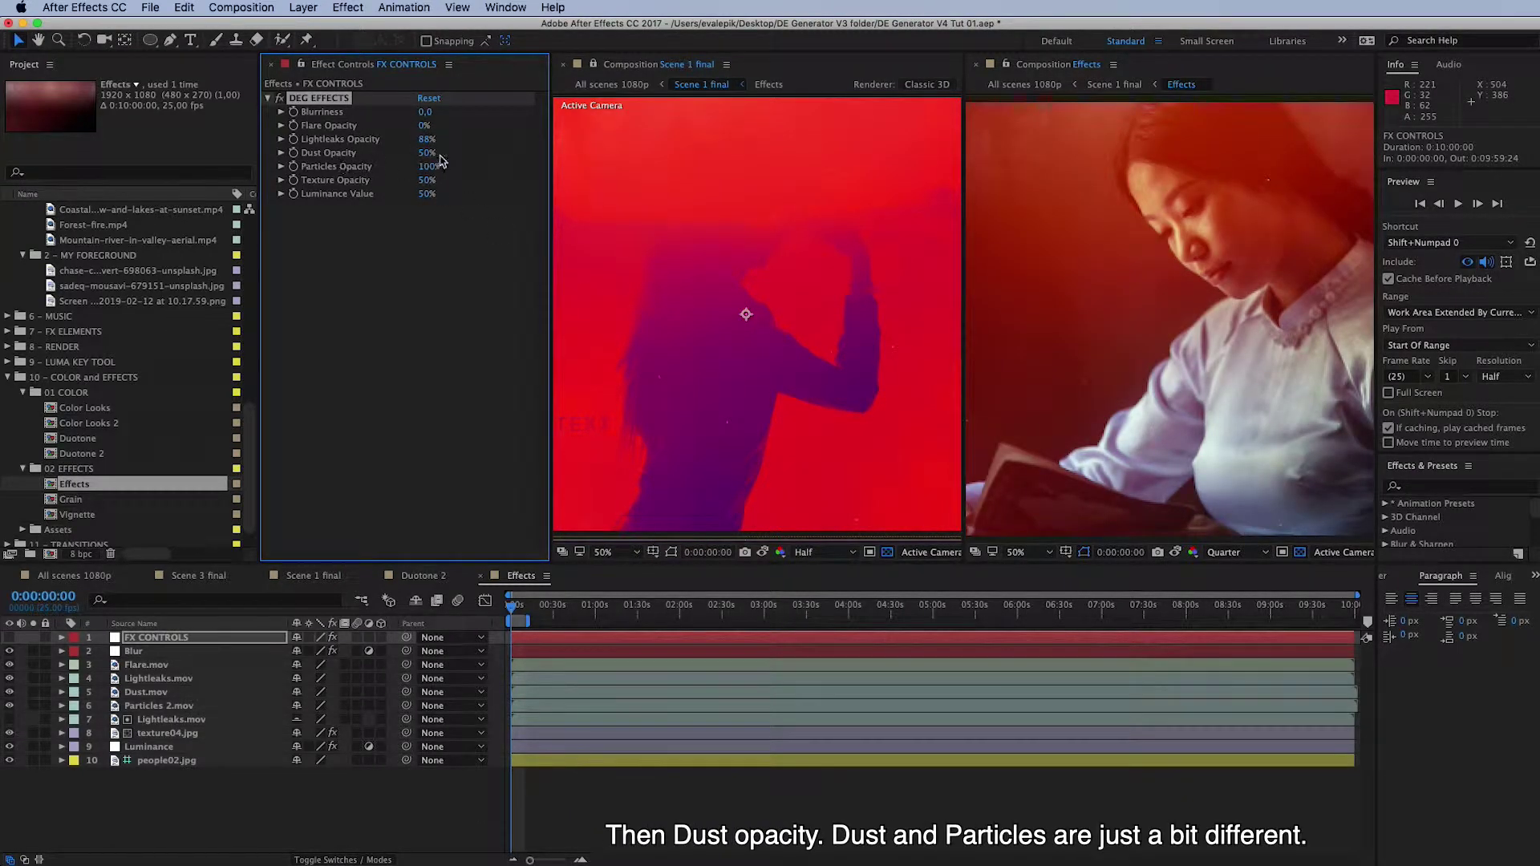
scroll(1074, 389, down, 2)
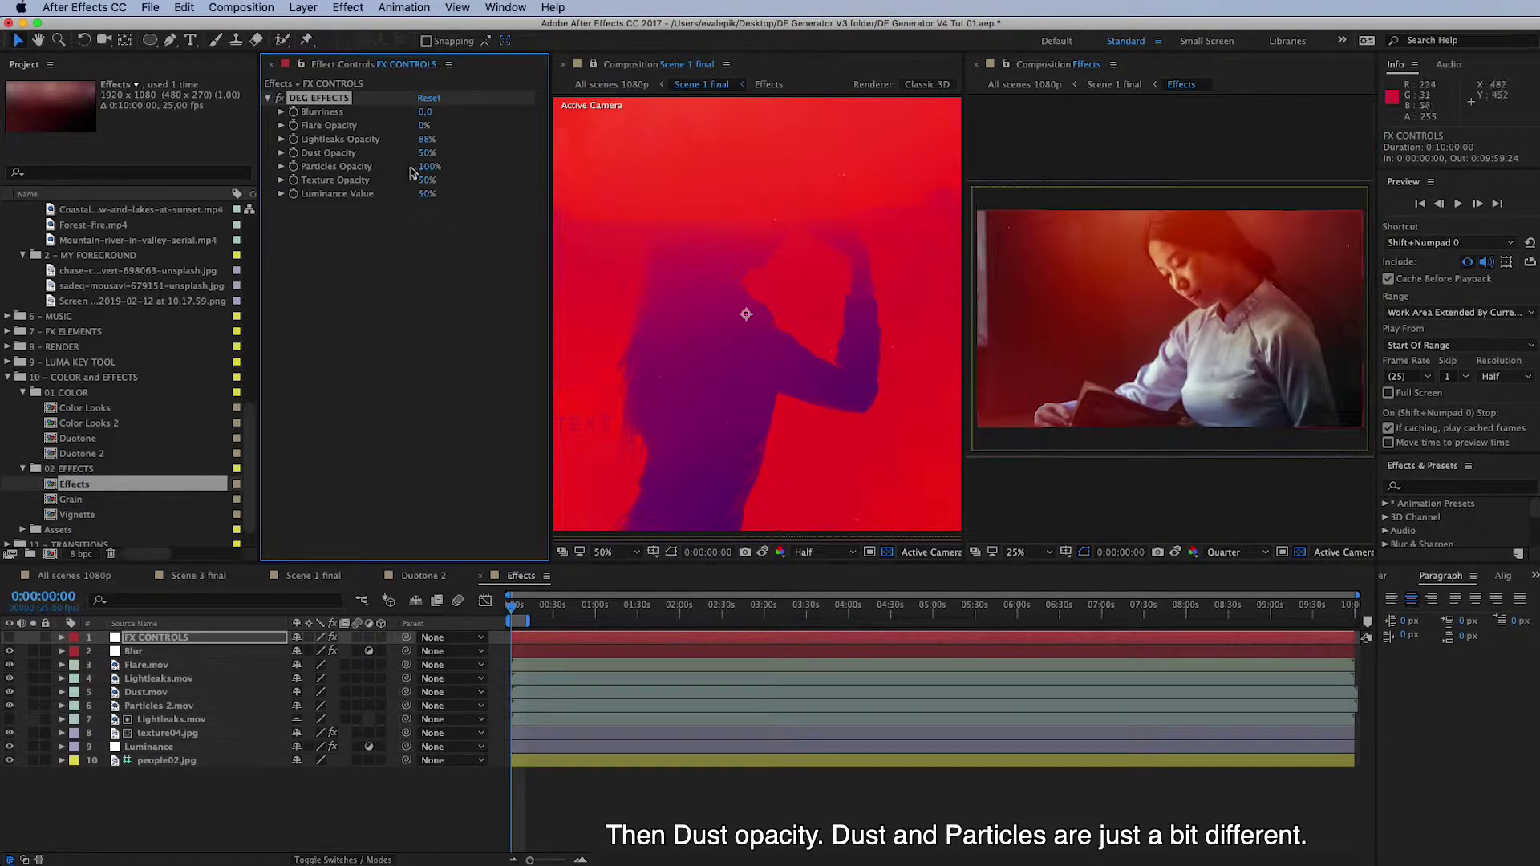
mouse_move(420, 155)
mouse_down()
mouse_move(457, 153)
mouse_move(427, 155)
mouse_up()
Step: Set the Effects preview resolution to Half
scroll(1212, 431, up, 2)
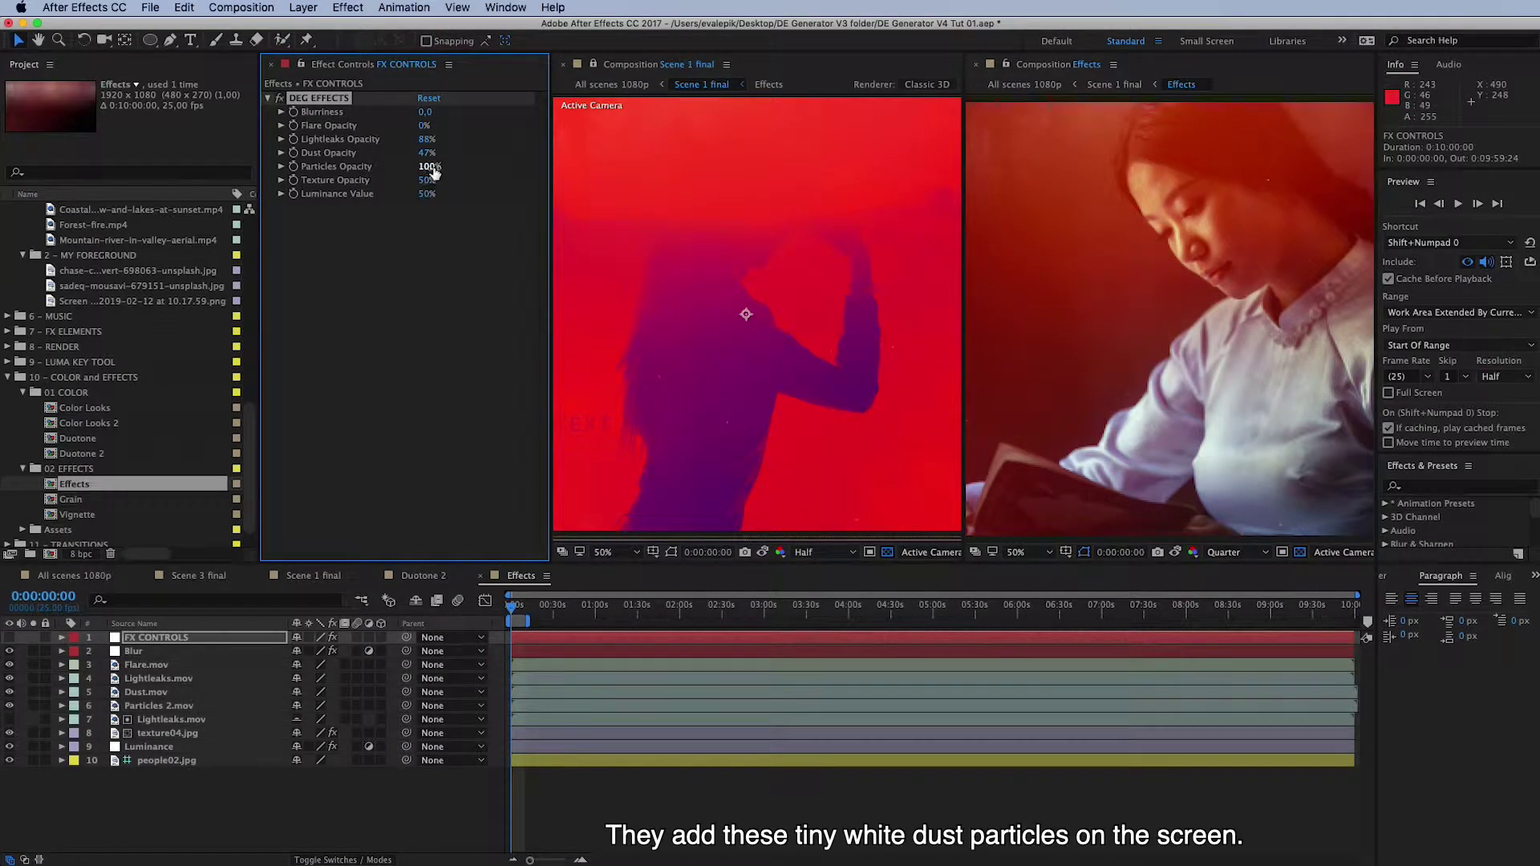
click(1231, 552)
click(1231, 607)
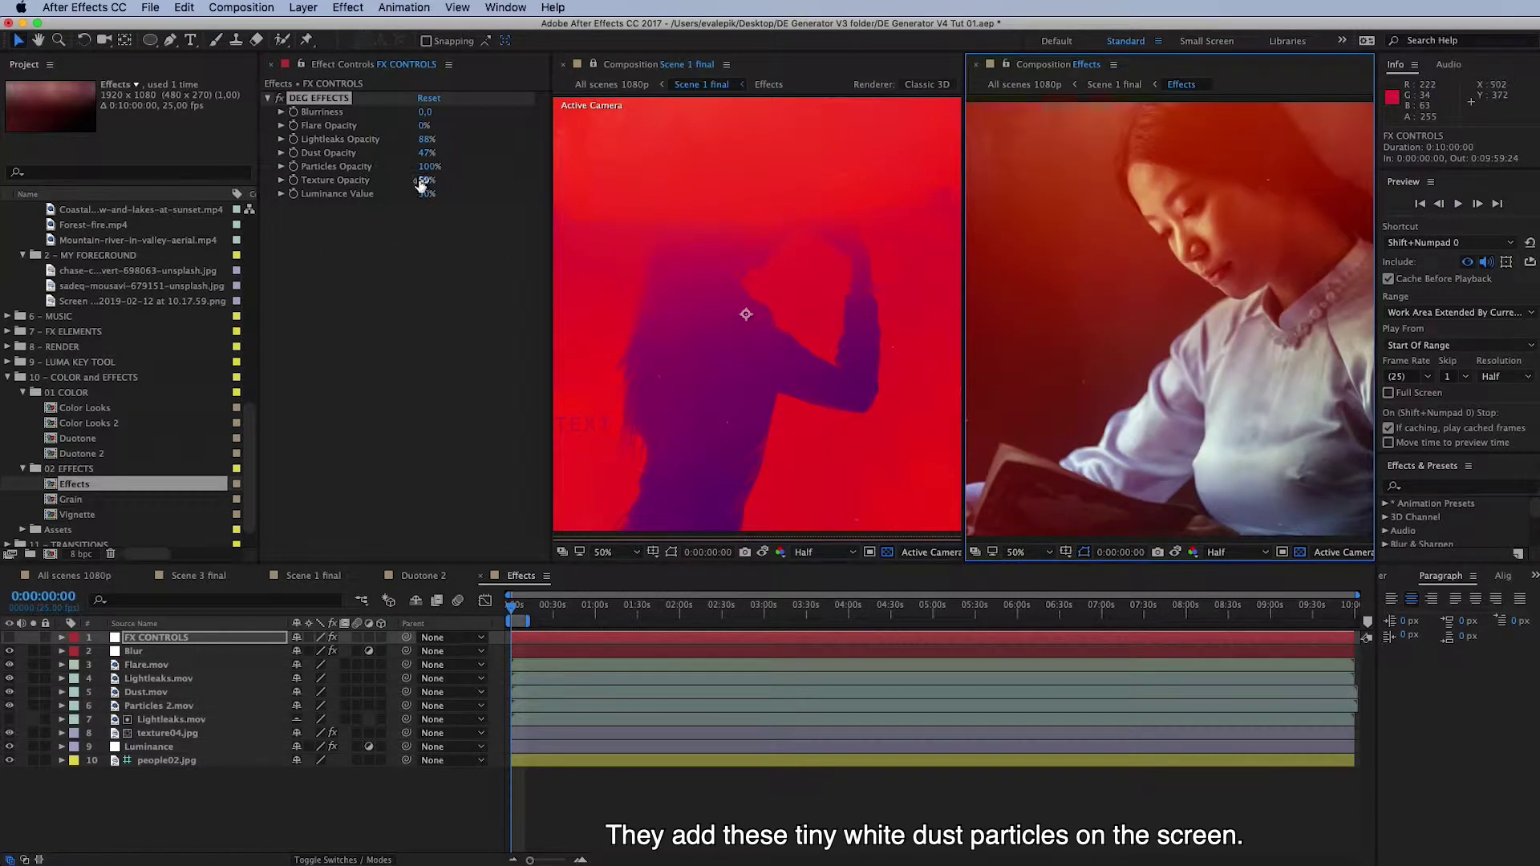
Step: Lower Particles Opacity to 54% and enter 50 for Lightleaks Opacity
drag(426, 164, 399, 156)
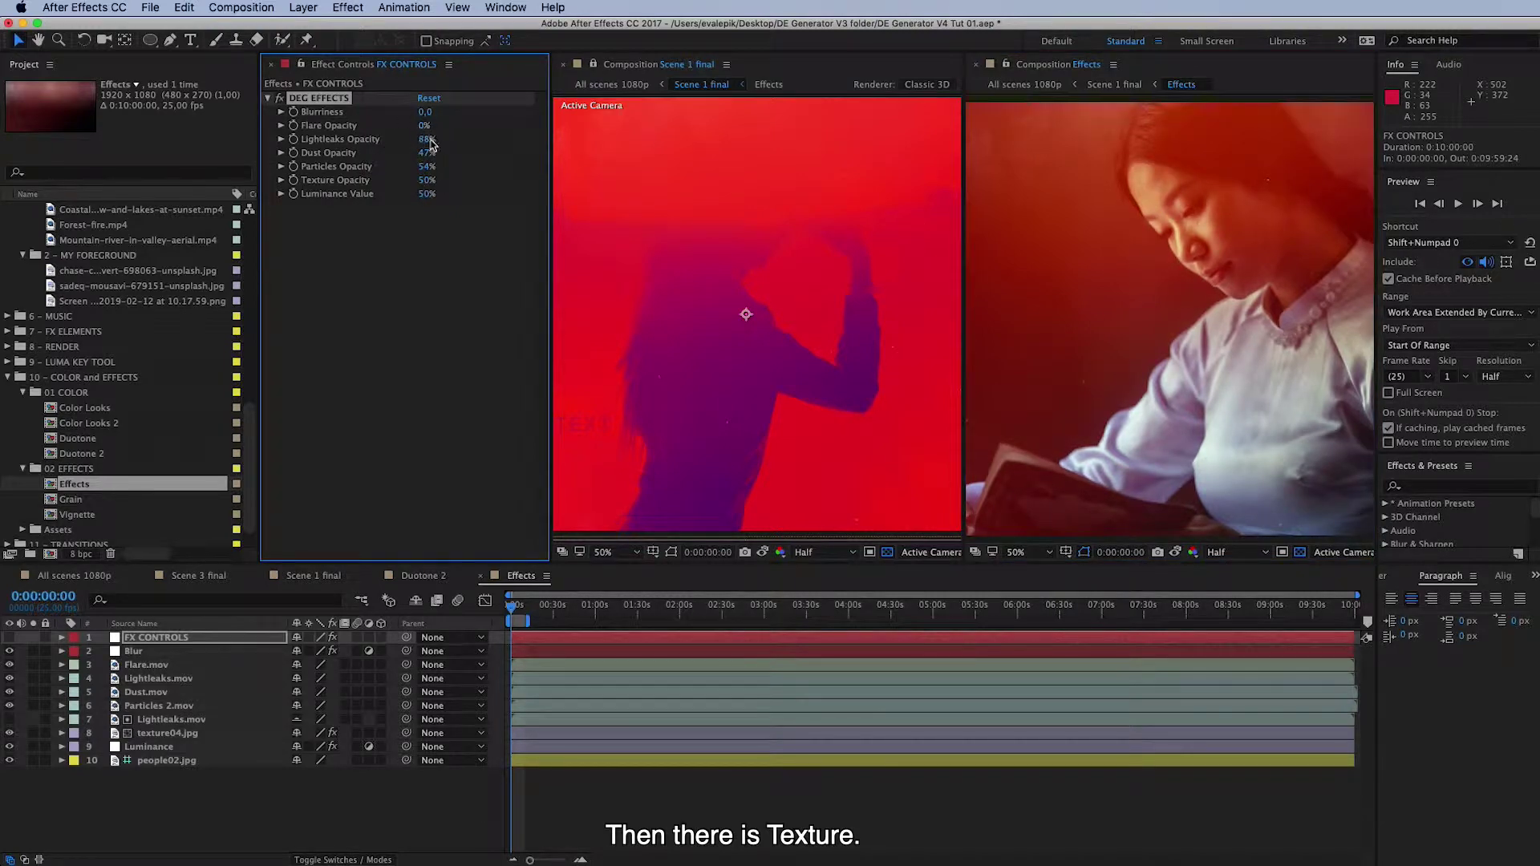
click(423, 140)
text(50)
key(Return)
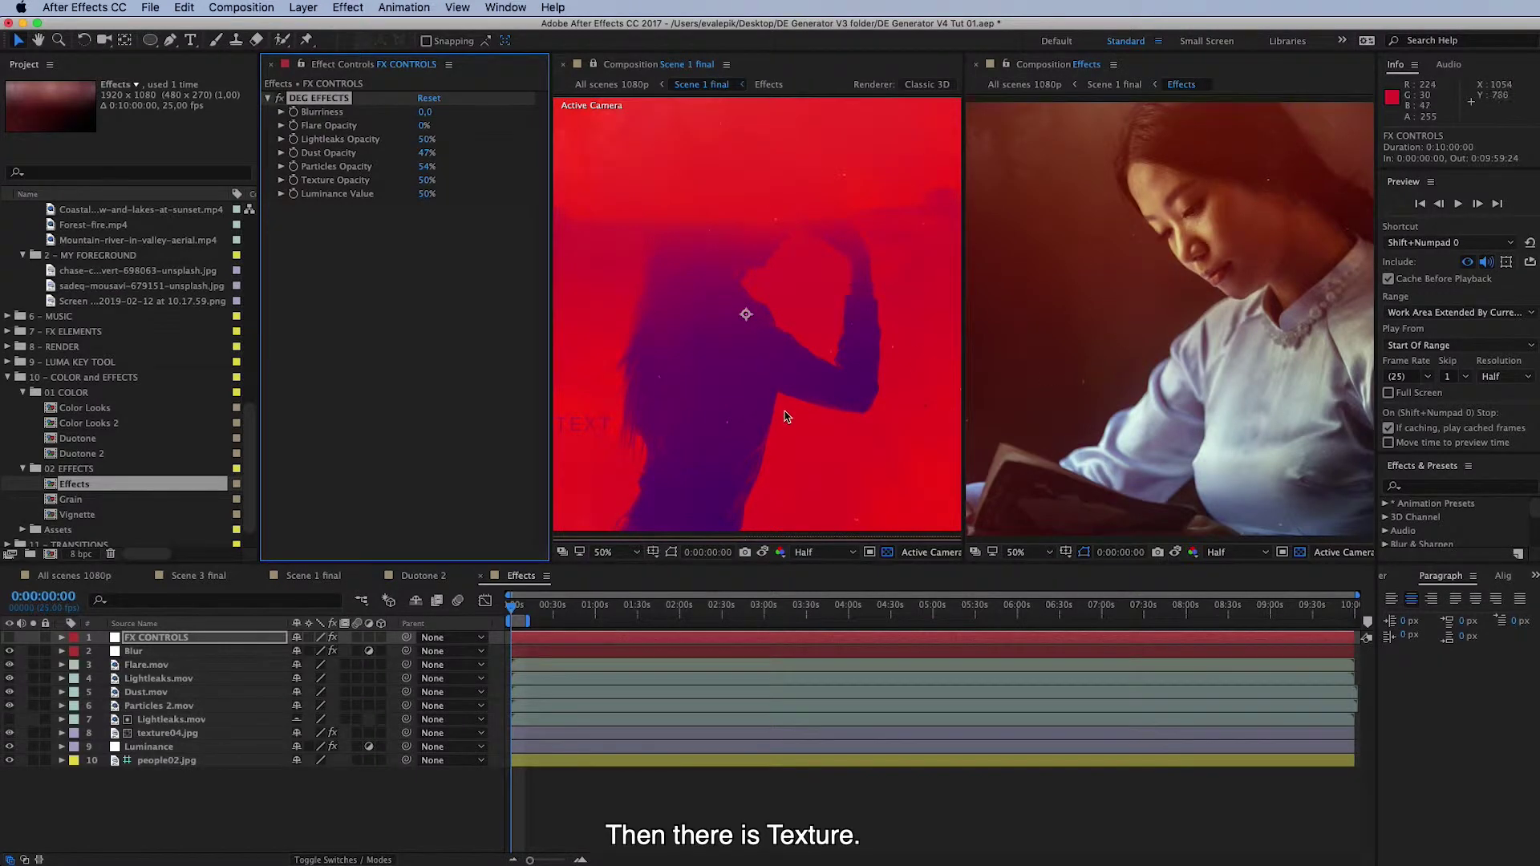
Step: Set Texture Opacity to 77% while checking the Scene 1 and Effects previews
key(comma)
key(period)
key(comma)
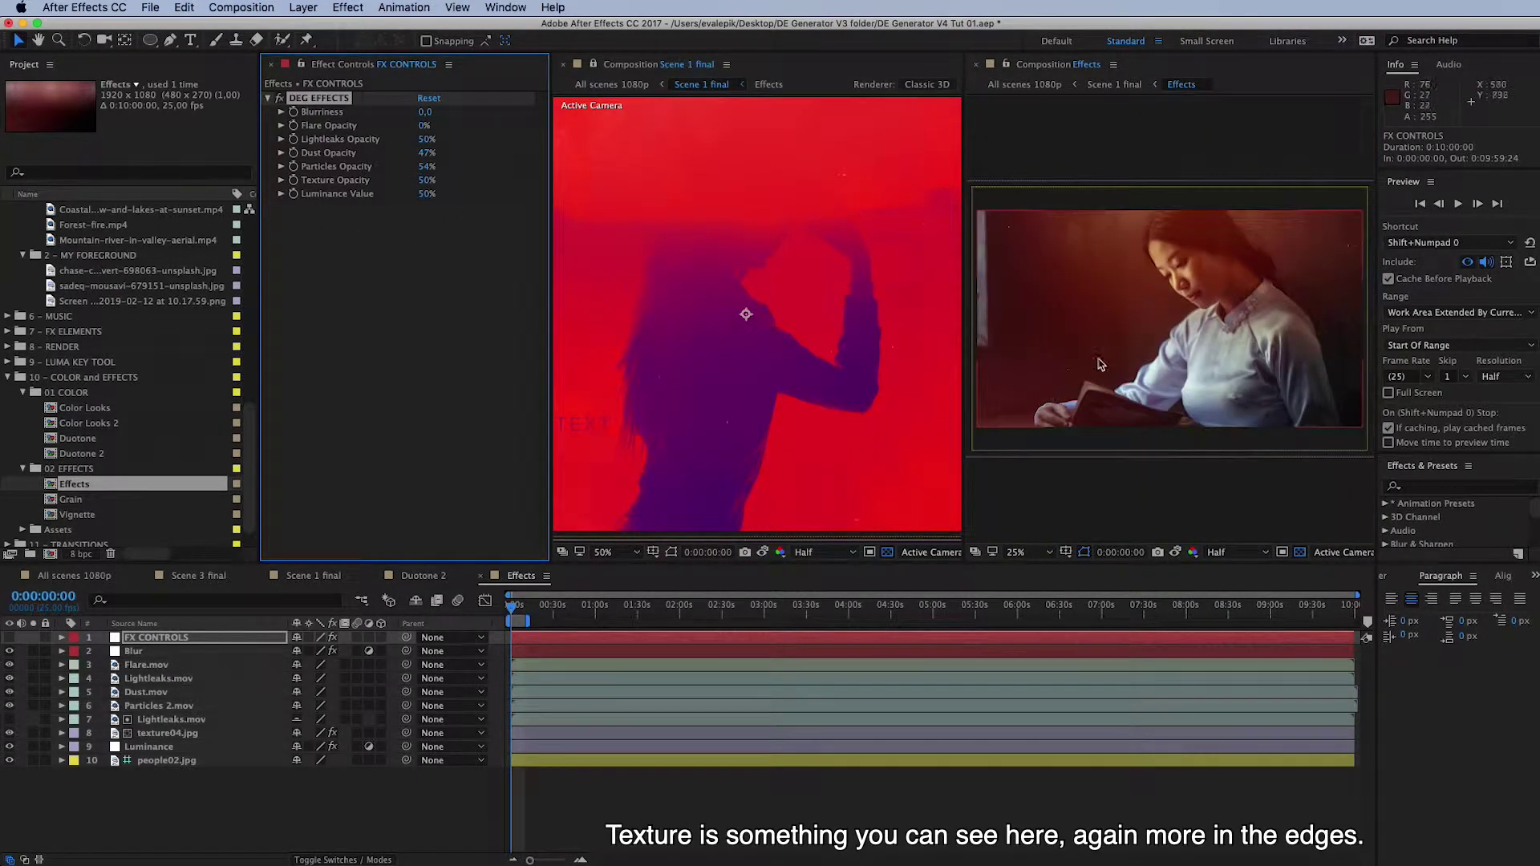
key(period)
drag(1155, 268, 1143, 300)
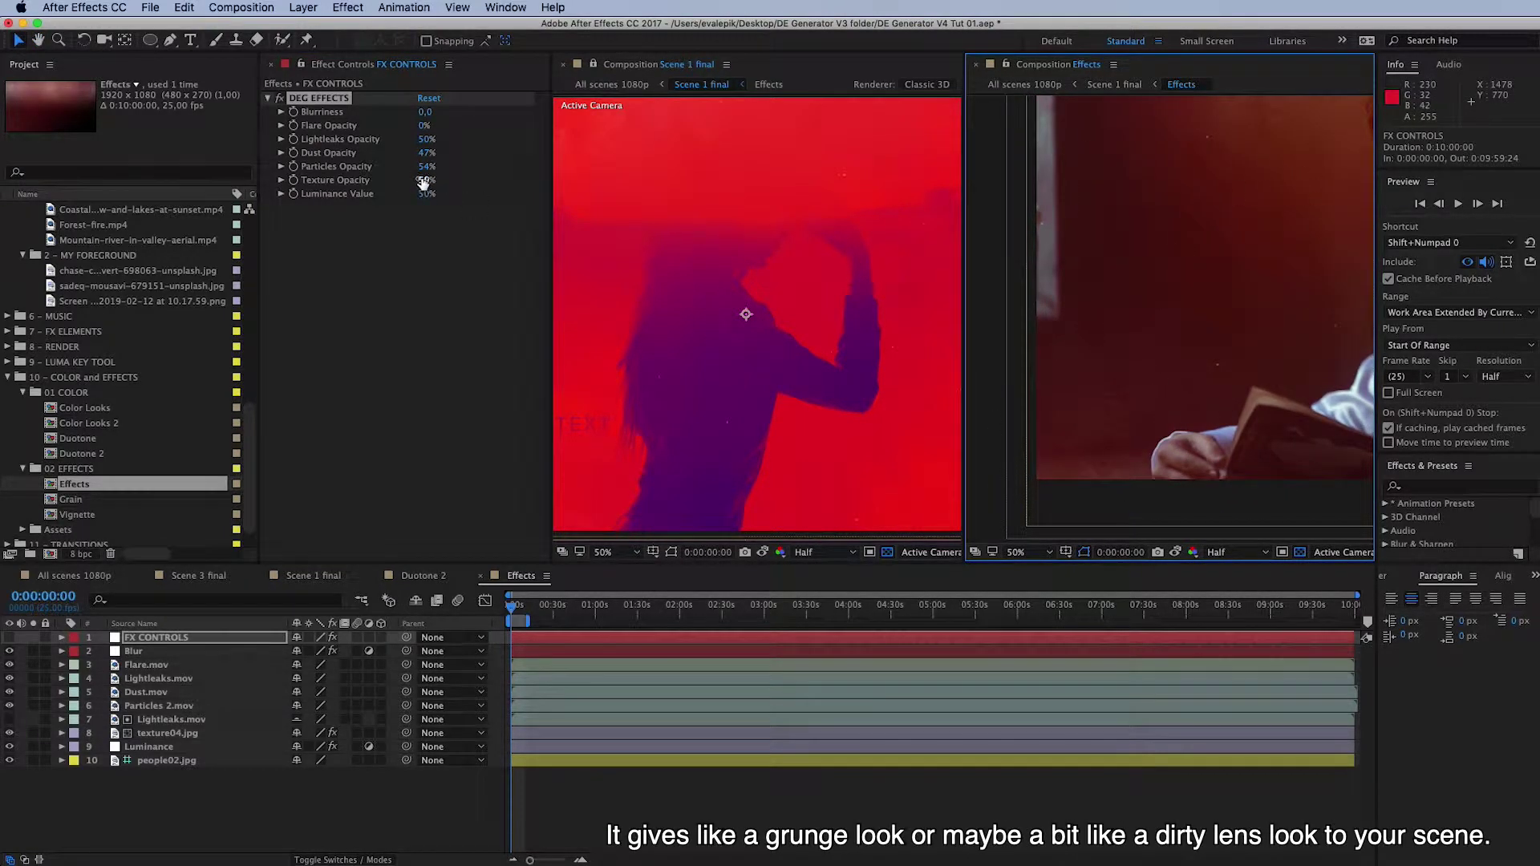
drag(425, 180, 470, 181)
drag(1043, 242, 1279, 292)
key(v)
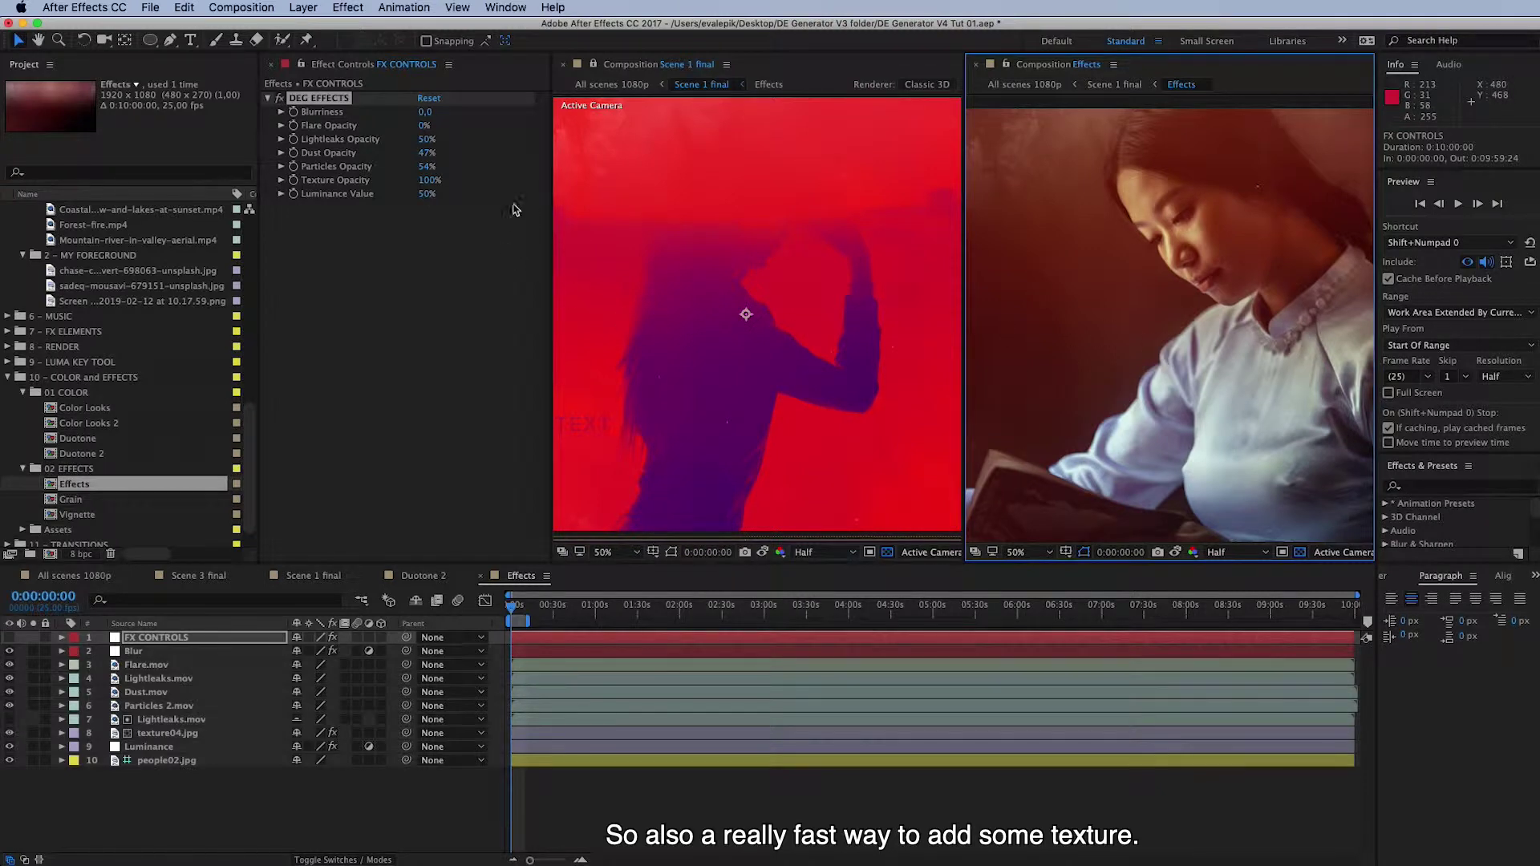
mouse_move(429, 180)
mouse_down()
mouse_move(416, 167)
mouse_move(409, 180)
mouse_up()
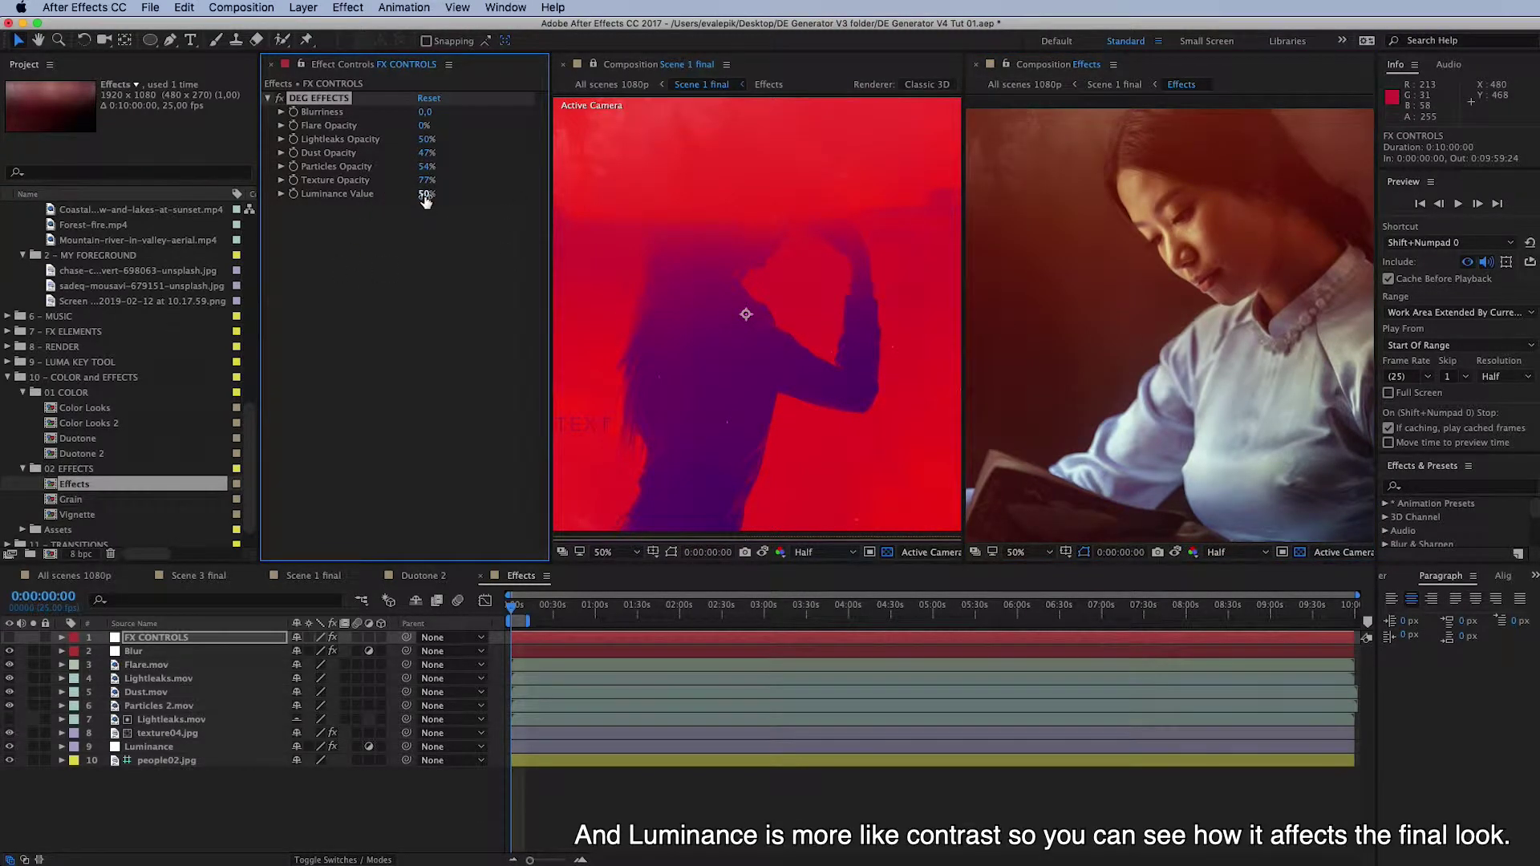
Step: Raise Luminance Value to 100% and zoom both viewers out to 25%
key(comma)
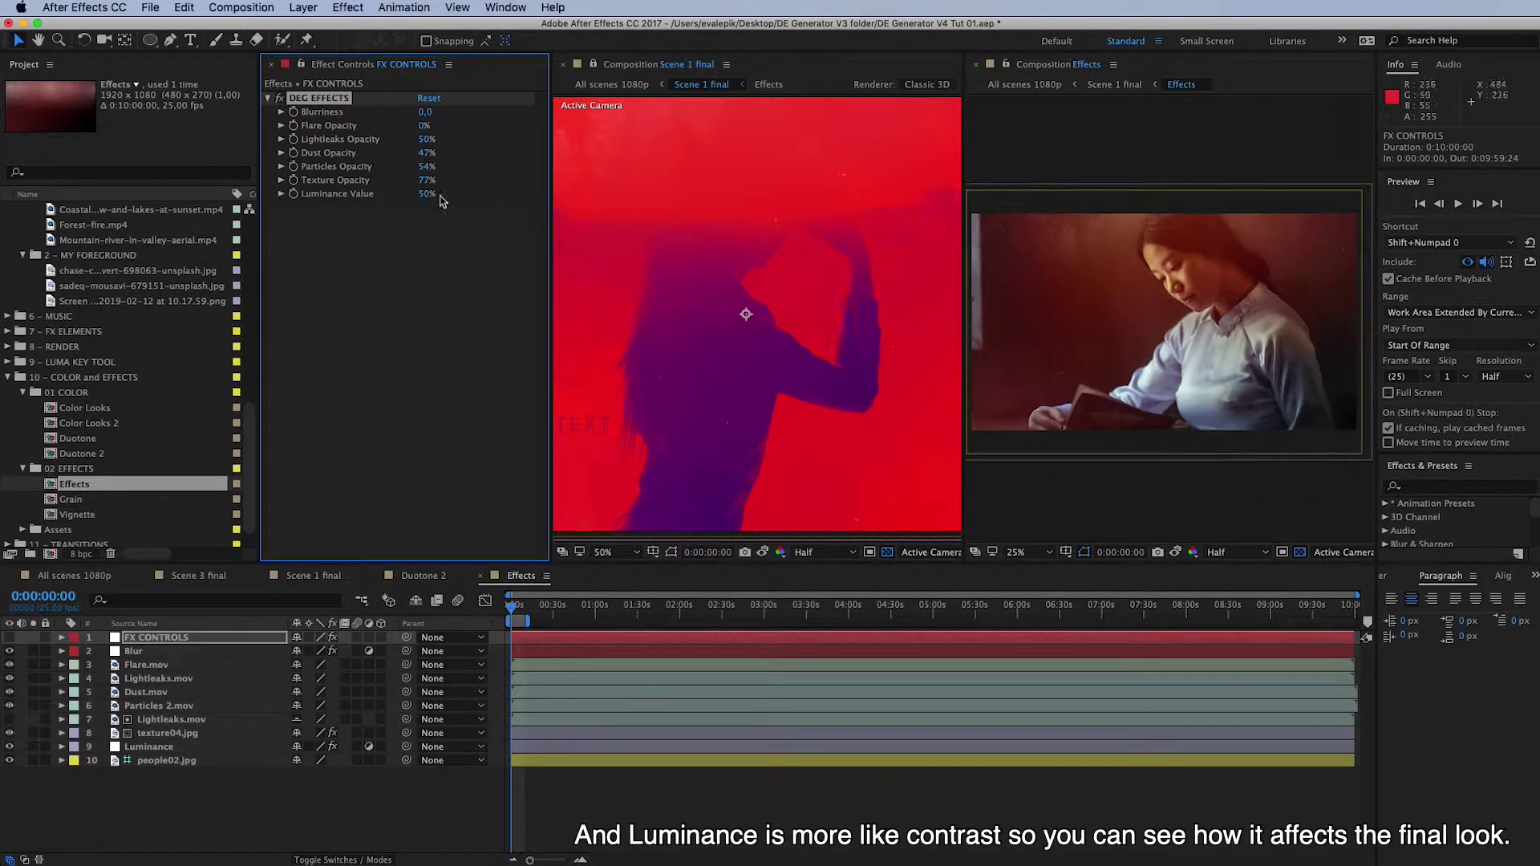
drag(423, 198, 522, 187)
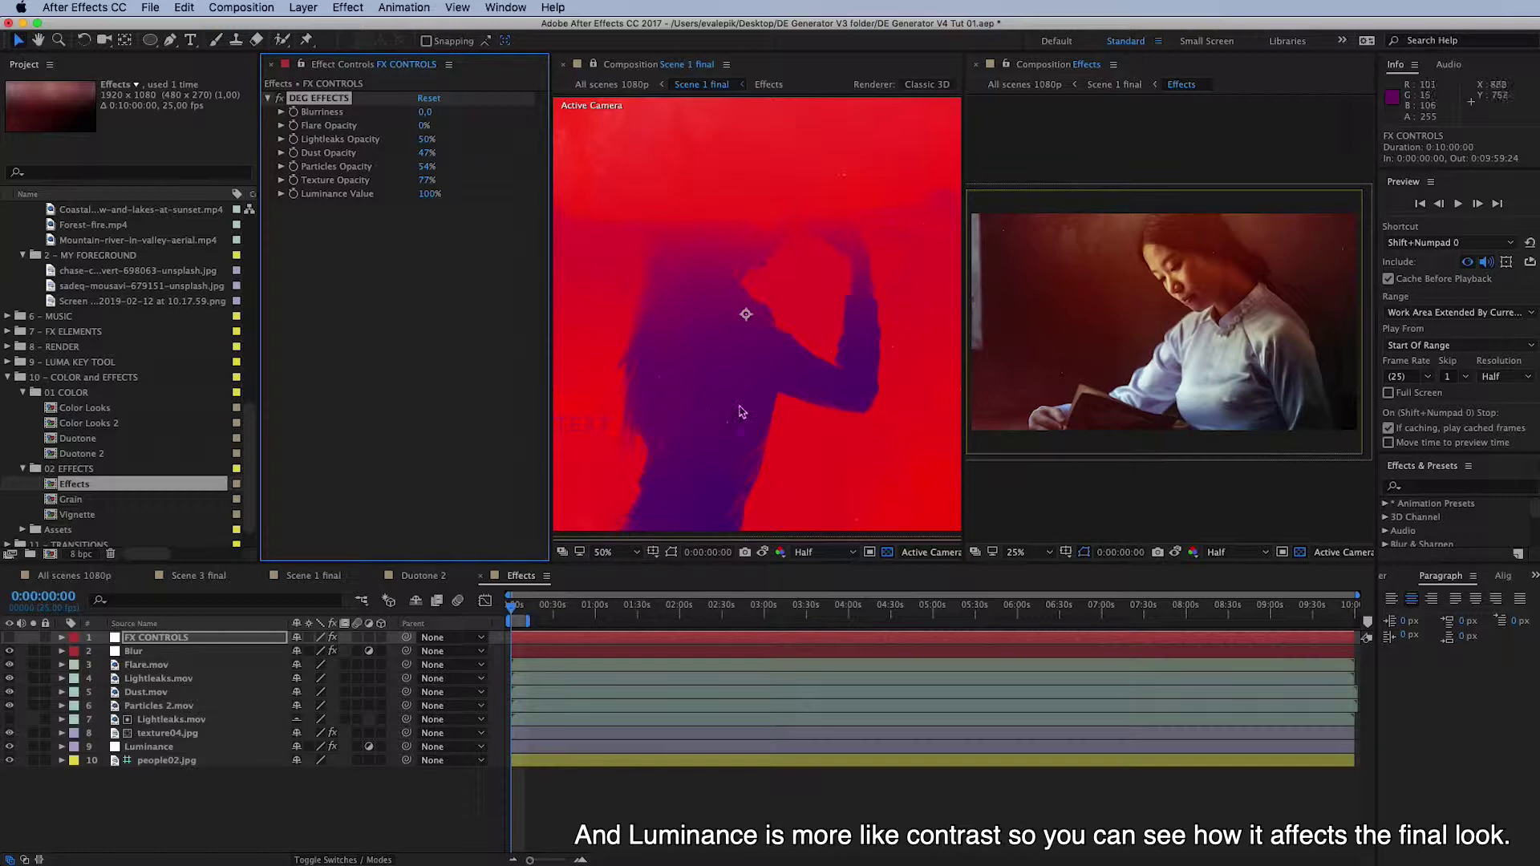
key(comma)
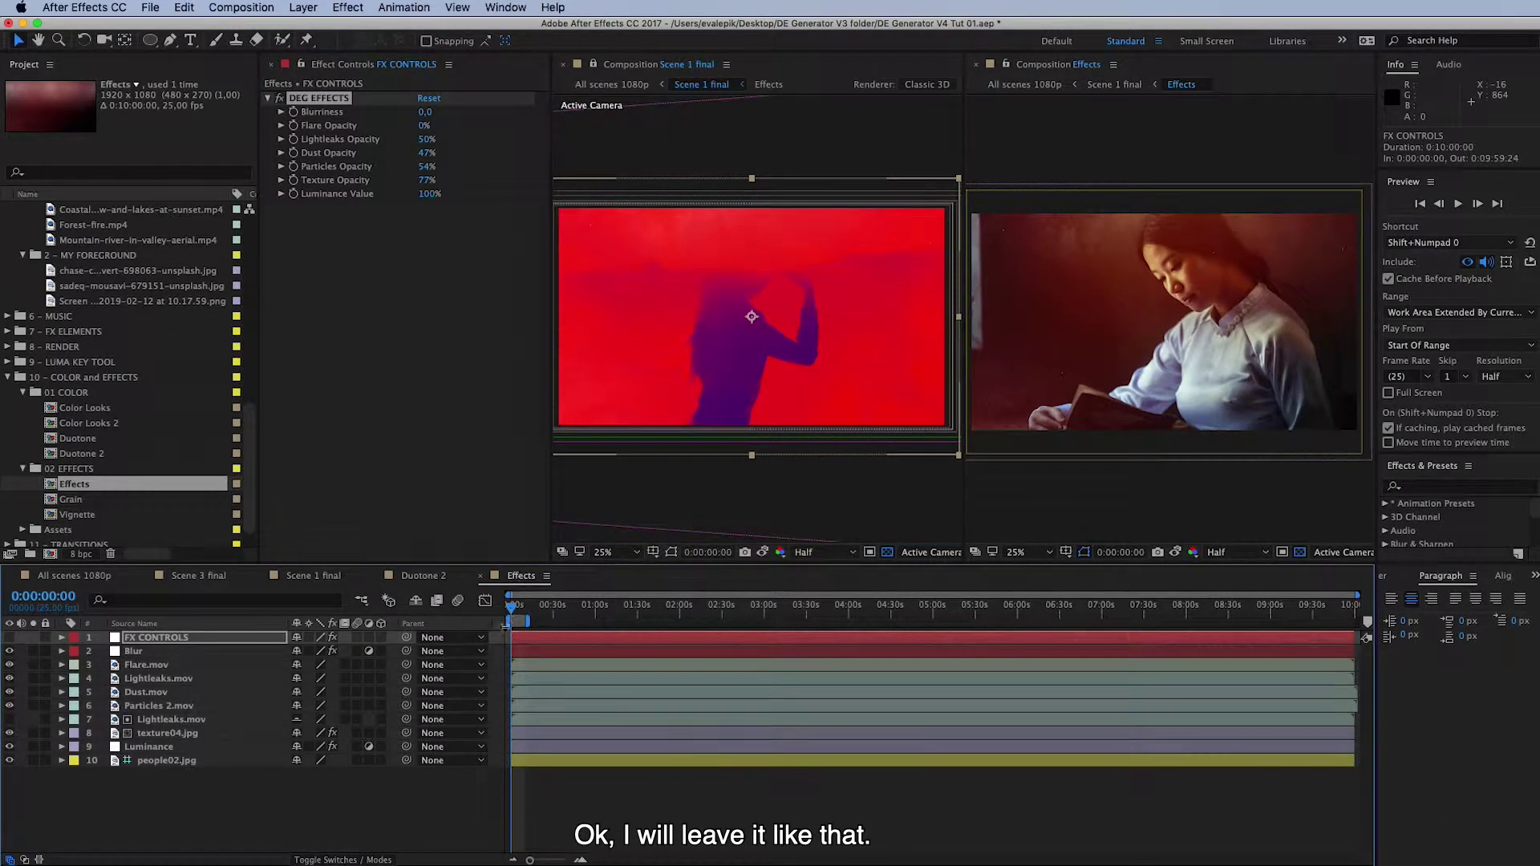
Step: Return to Scene 1 final, close the Effects viewer, and zoom to 50%
click(305, 576)
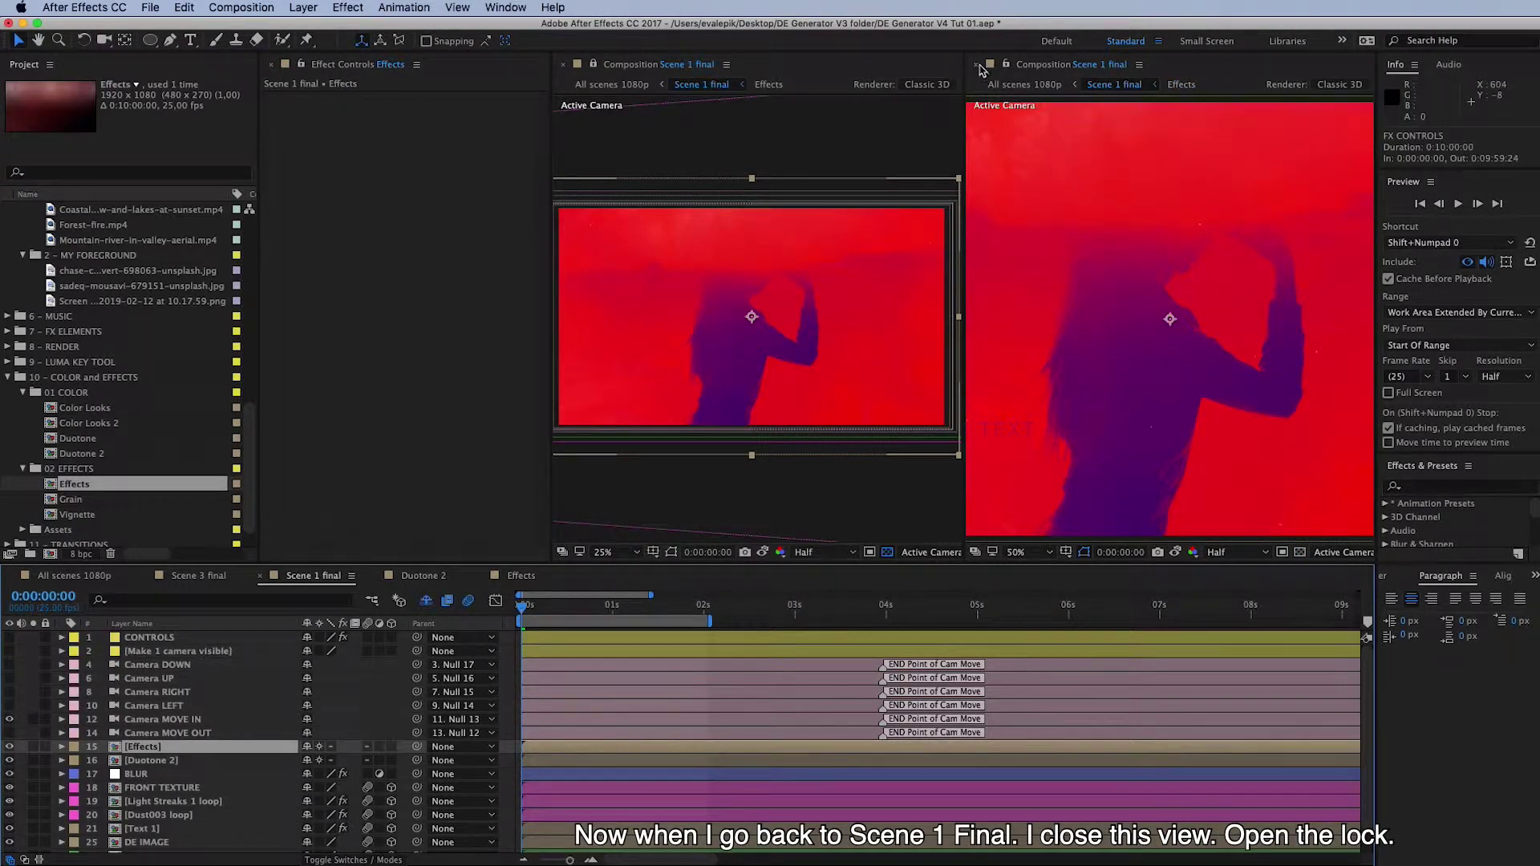
click(977, 65)
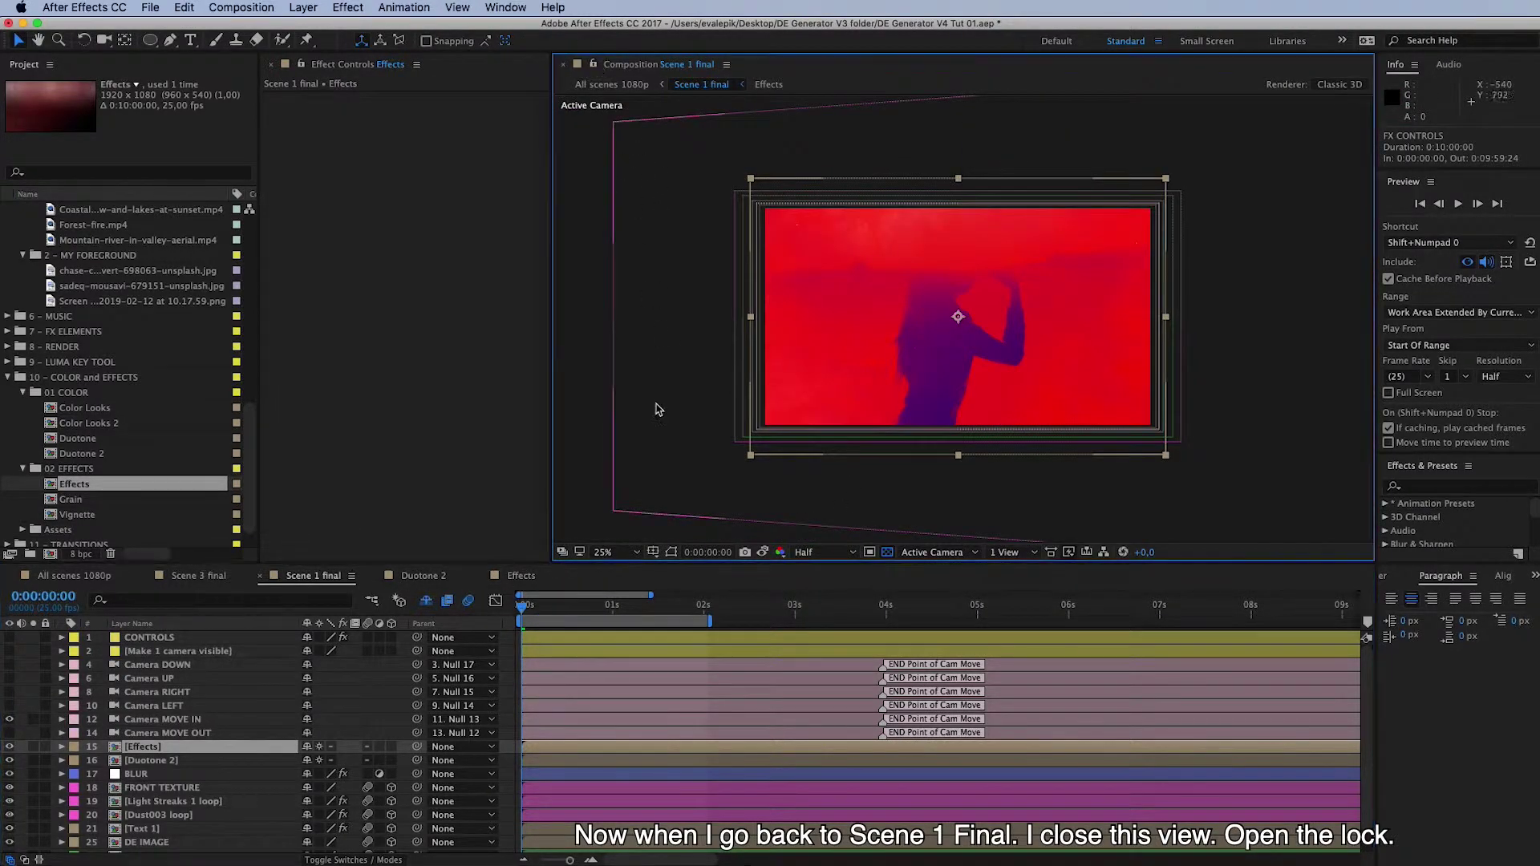
key(period)
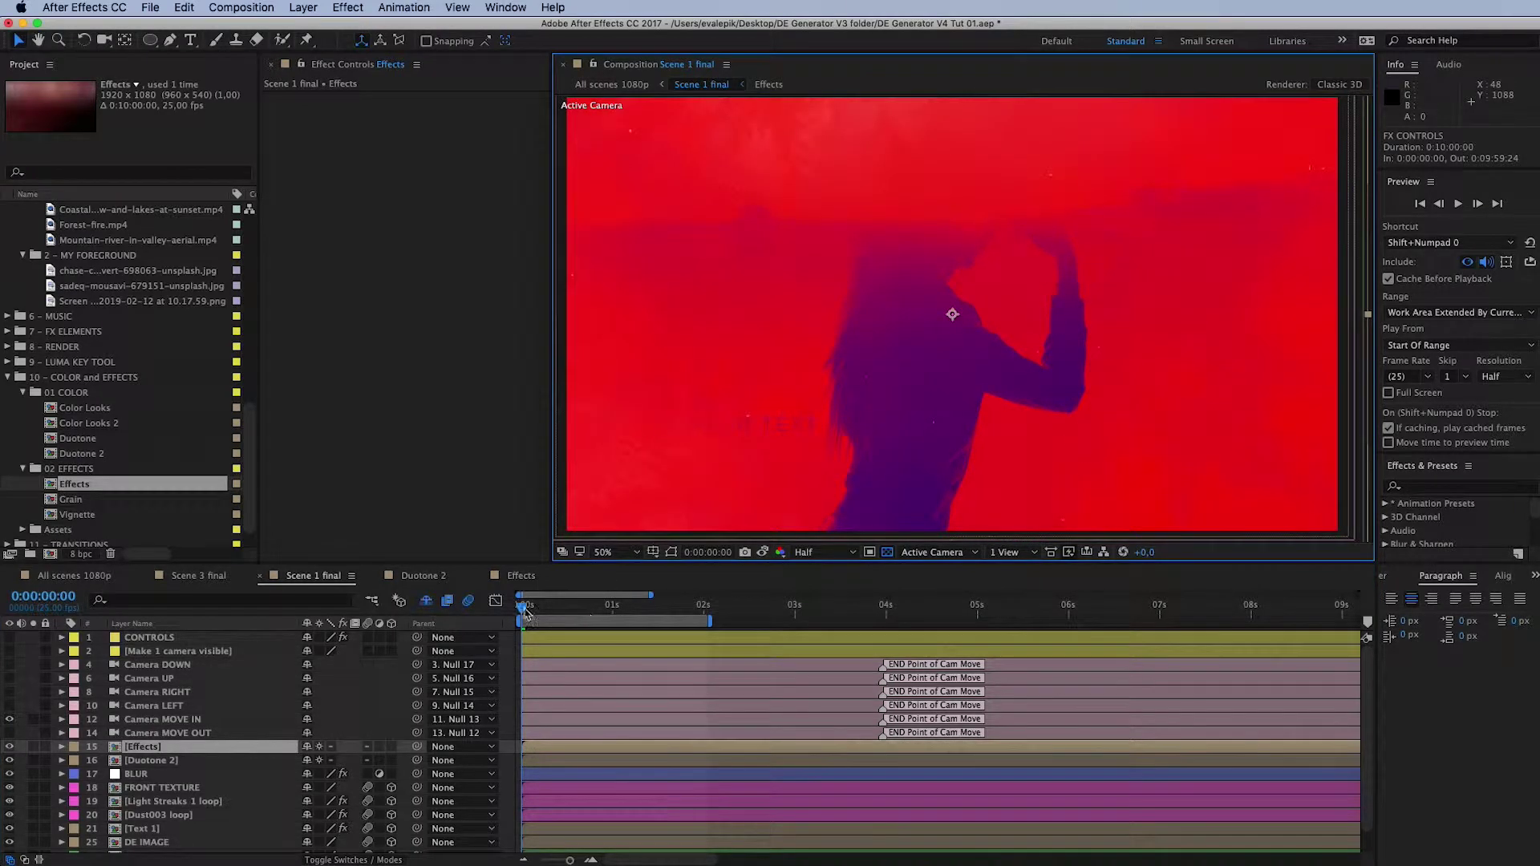
Step: Toggle the Effects layer off and on twice to compare, leaving it visible
click(10, 747)
click(10, 748)
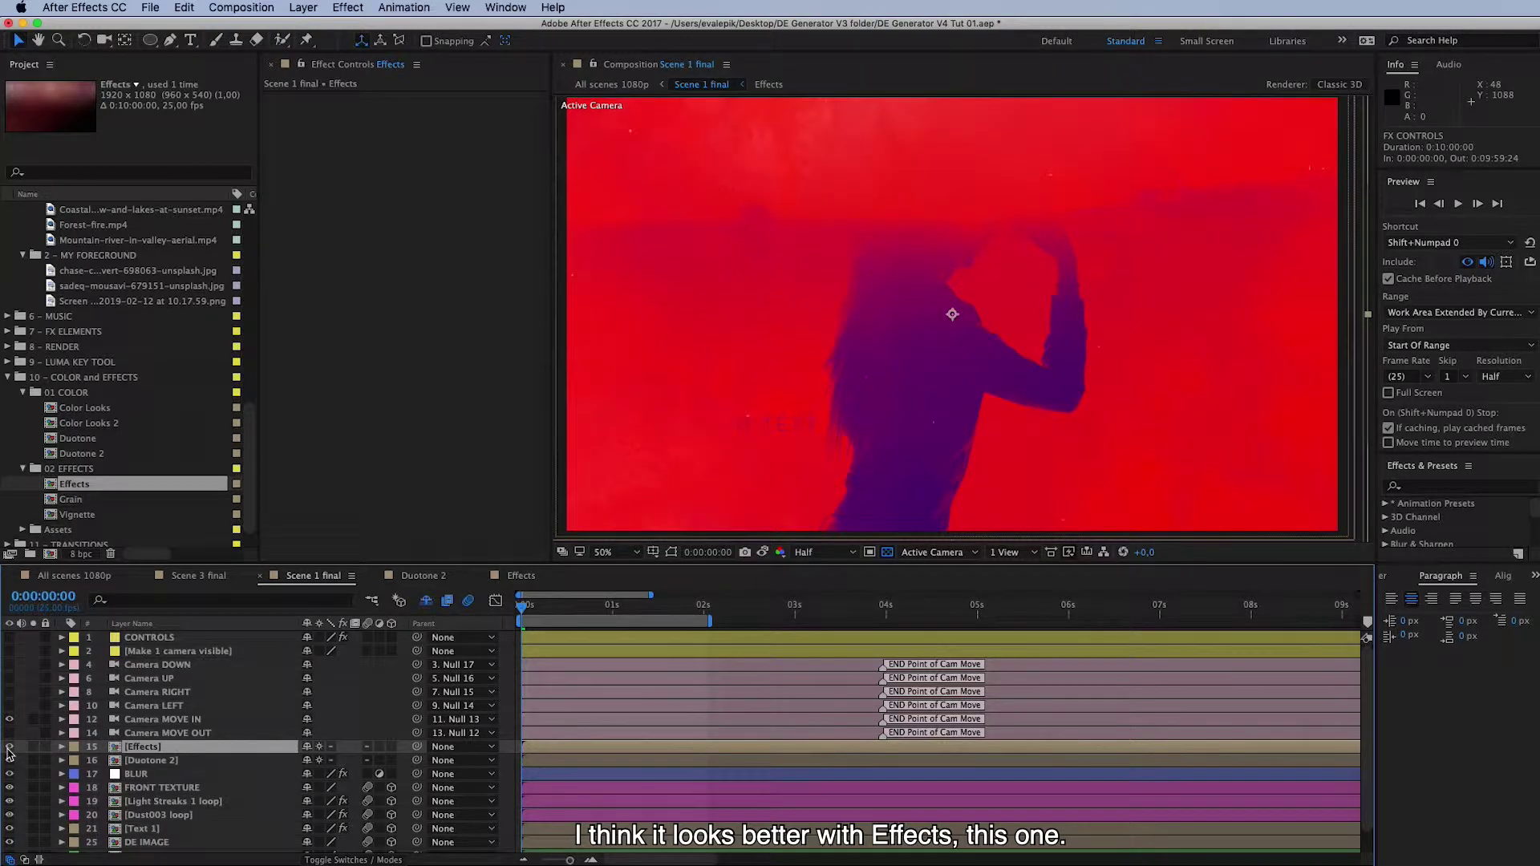
click(10, 747)
click(10, 748)
Step: Stack the Grain and Vignette comps above Effects in the Scene 1 final timeline
click(79, 501)
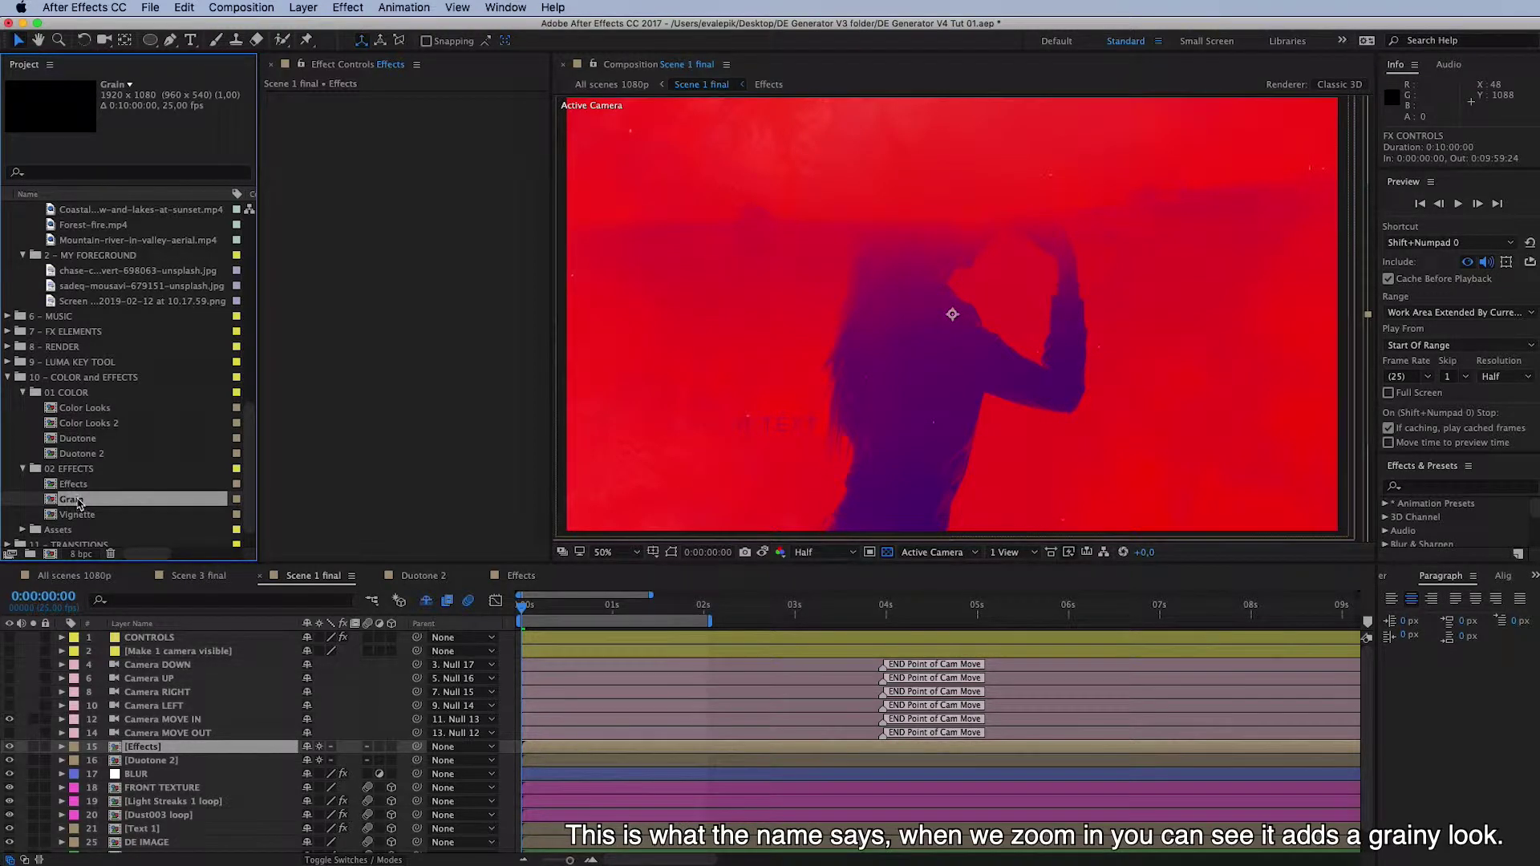
drag(80, 504, 143, 747)
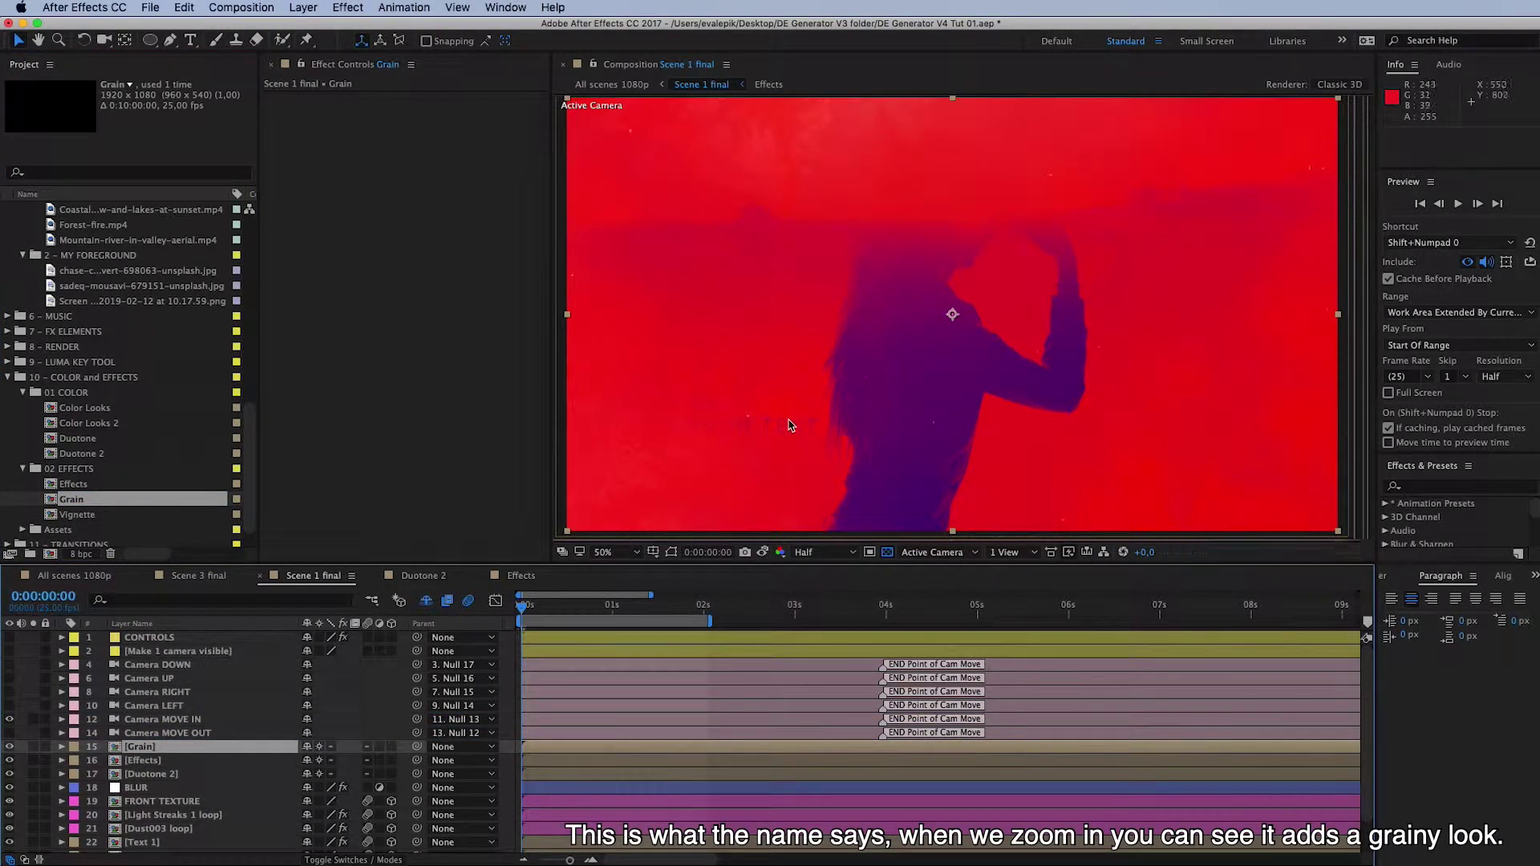
key(period)
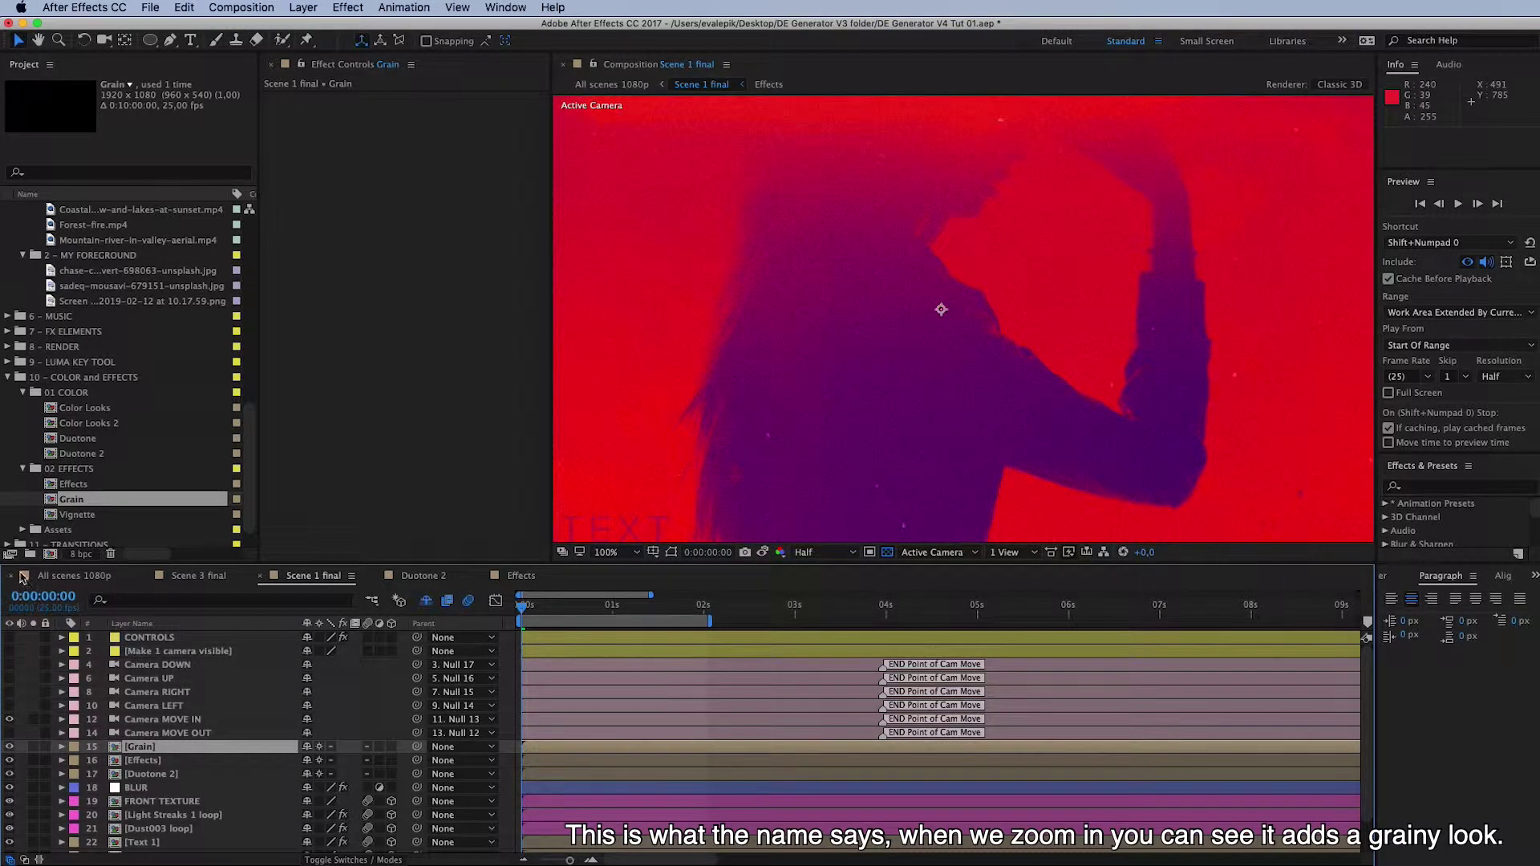
drag(77, 514, 161, 742)
key(comma)
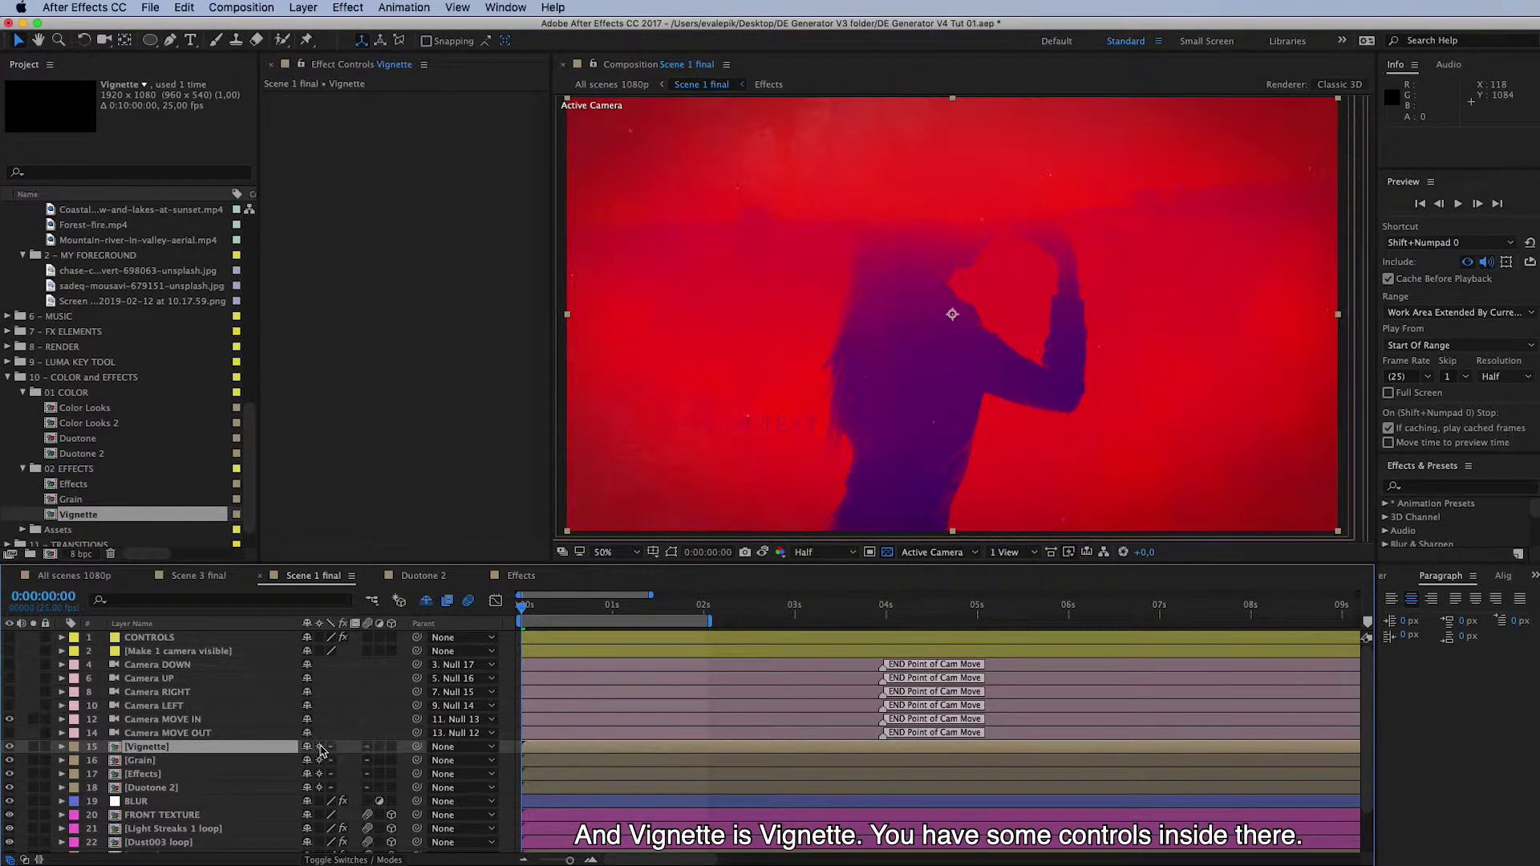
double_click(147, 746)
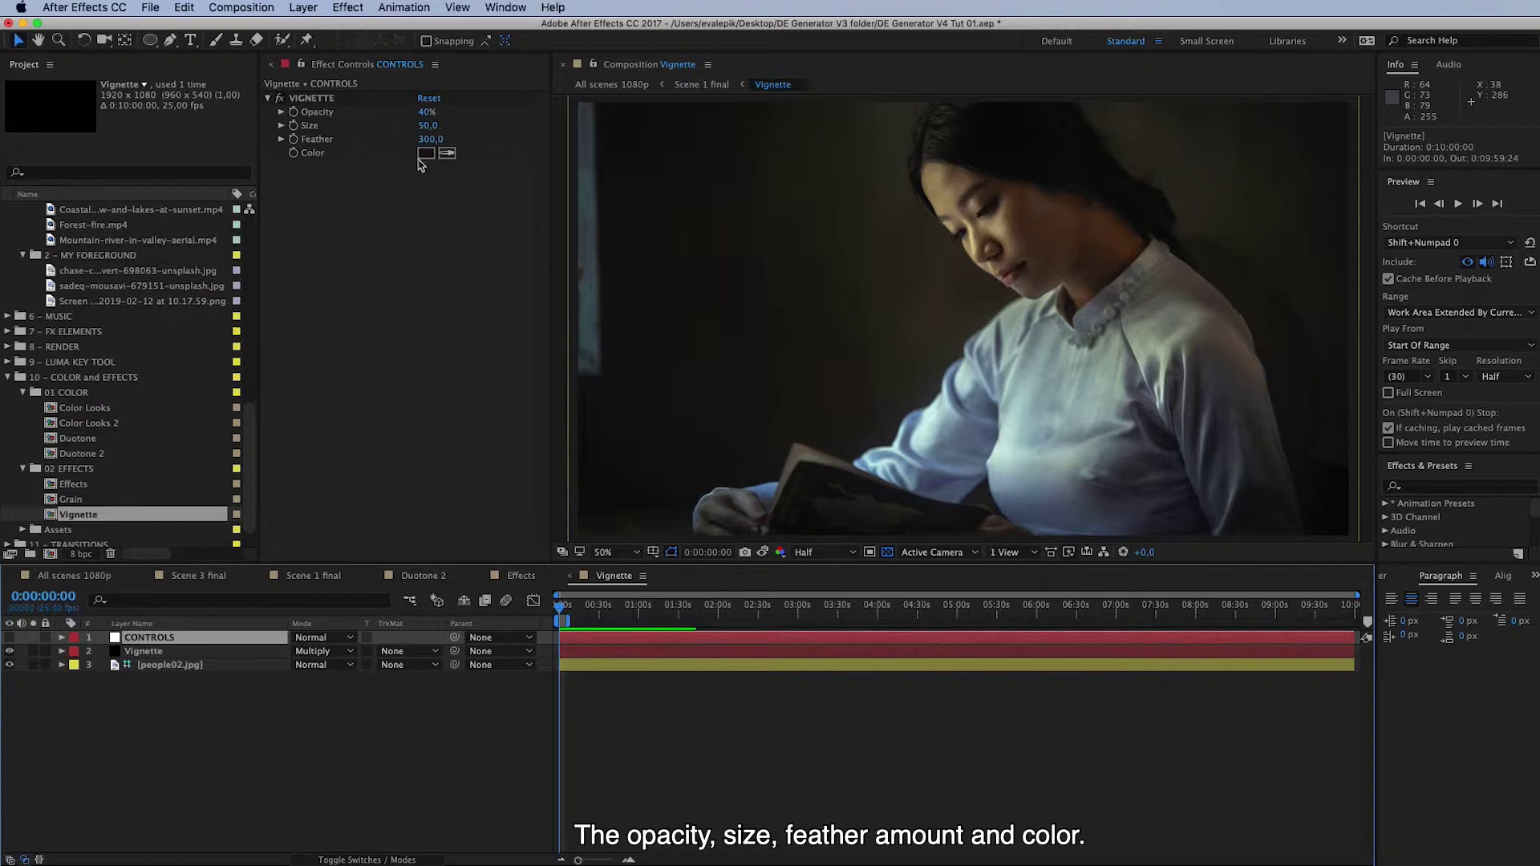
click(572, 577)
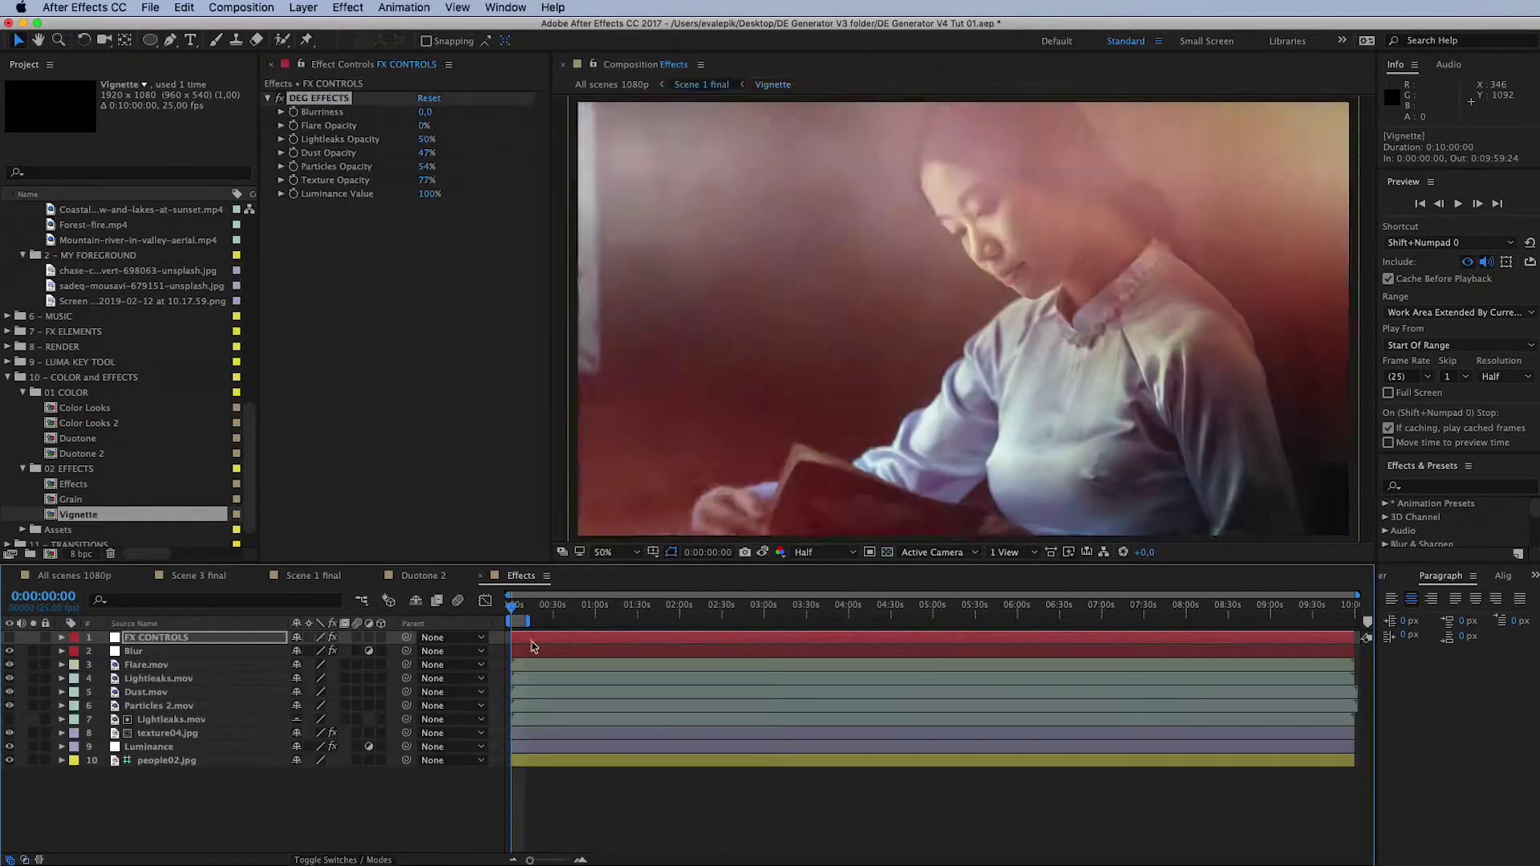
click(313, 577)
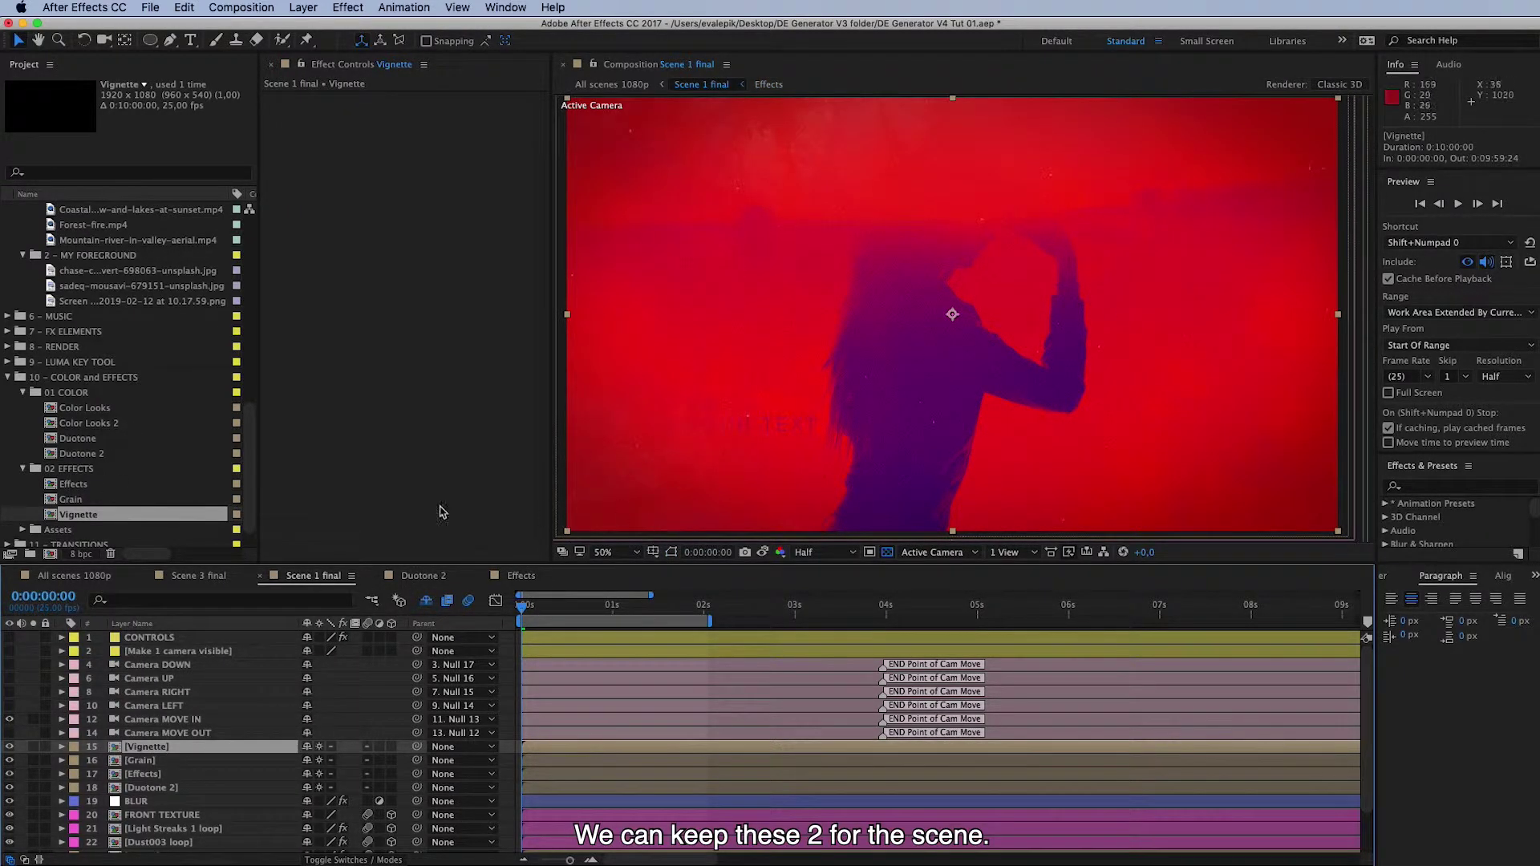
Step: Expand the SCENE 2 folder in the Project panel and open Scene 2 final
click(109, 509)
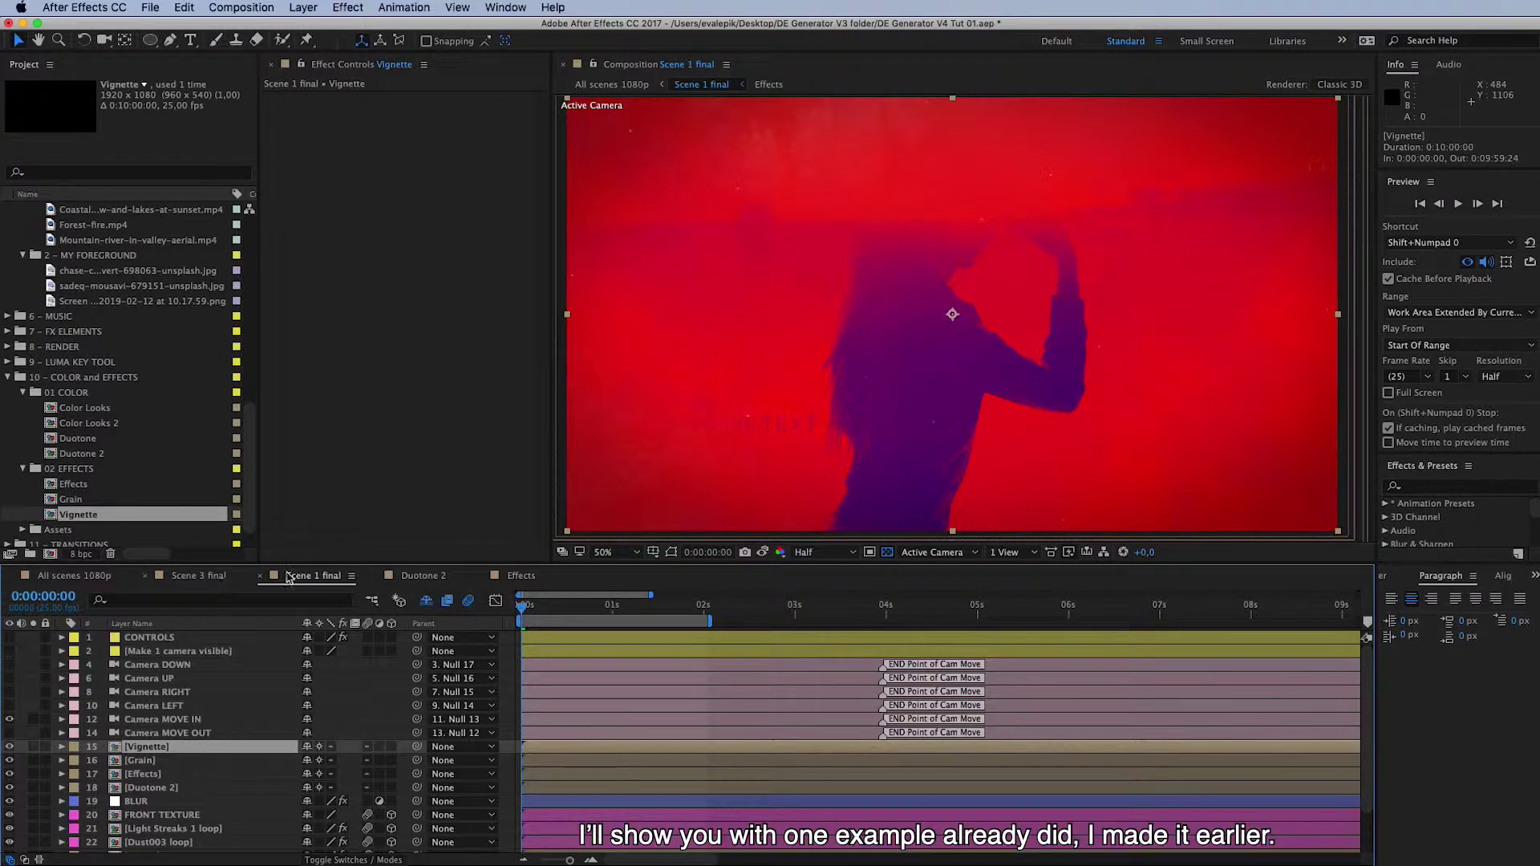
scroll(116, 473, up, 15)
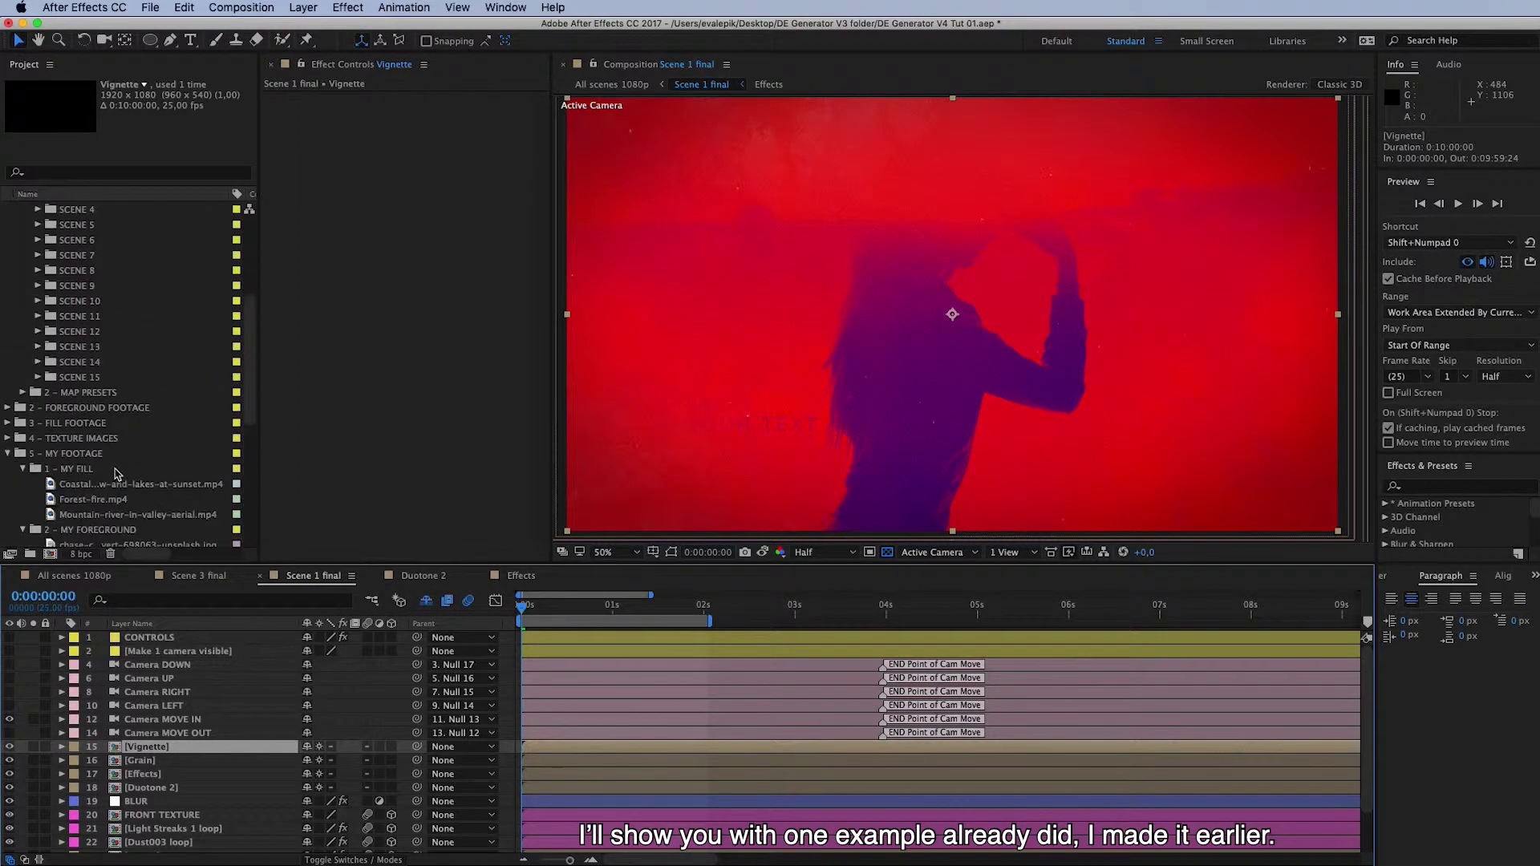
click(83, 318)
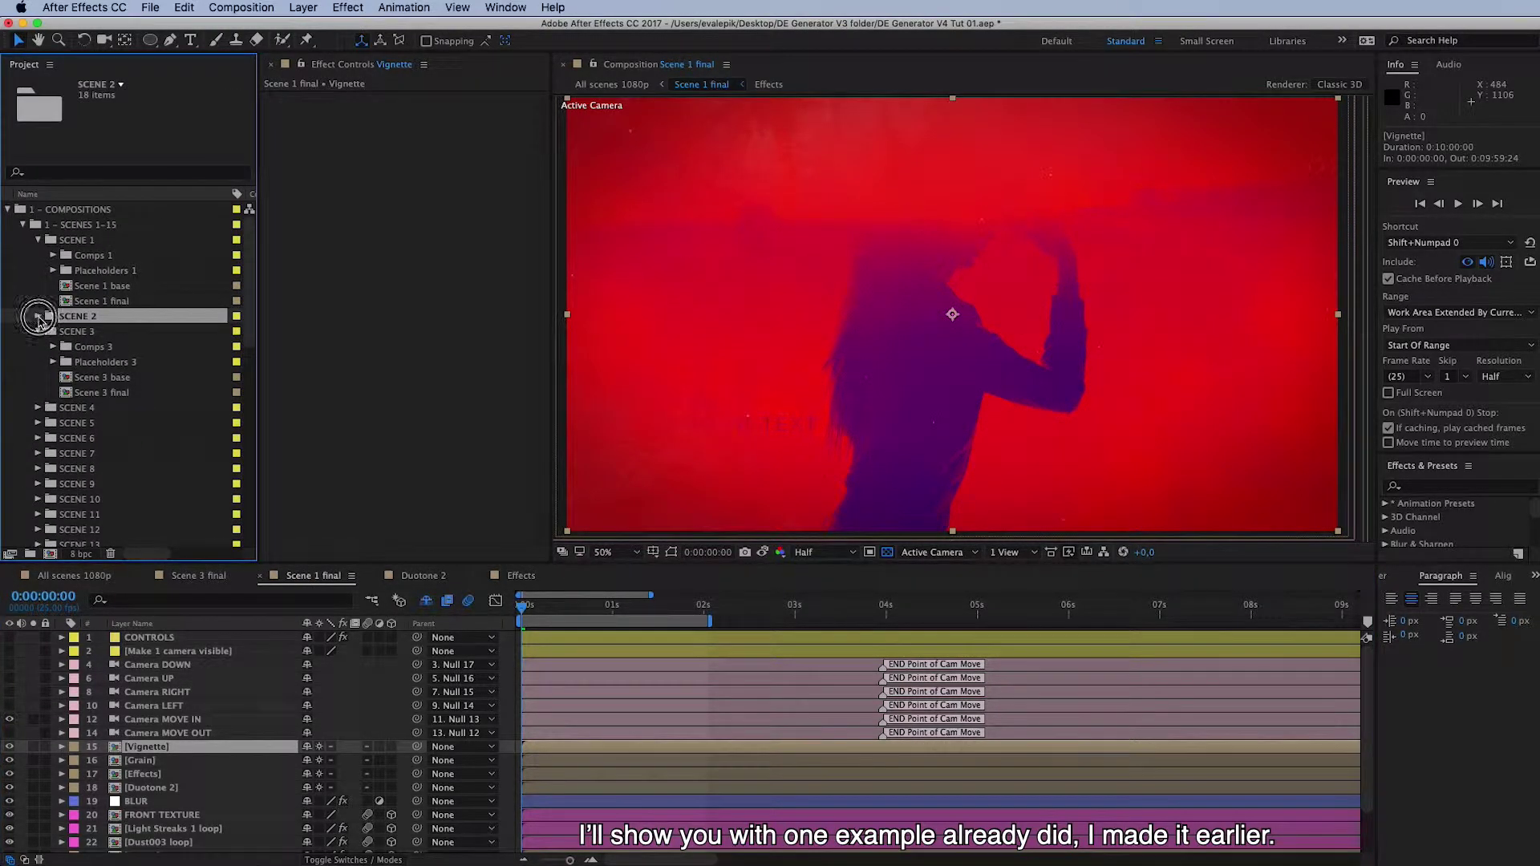
click(37, 317)
click(135, 348)
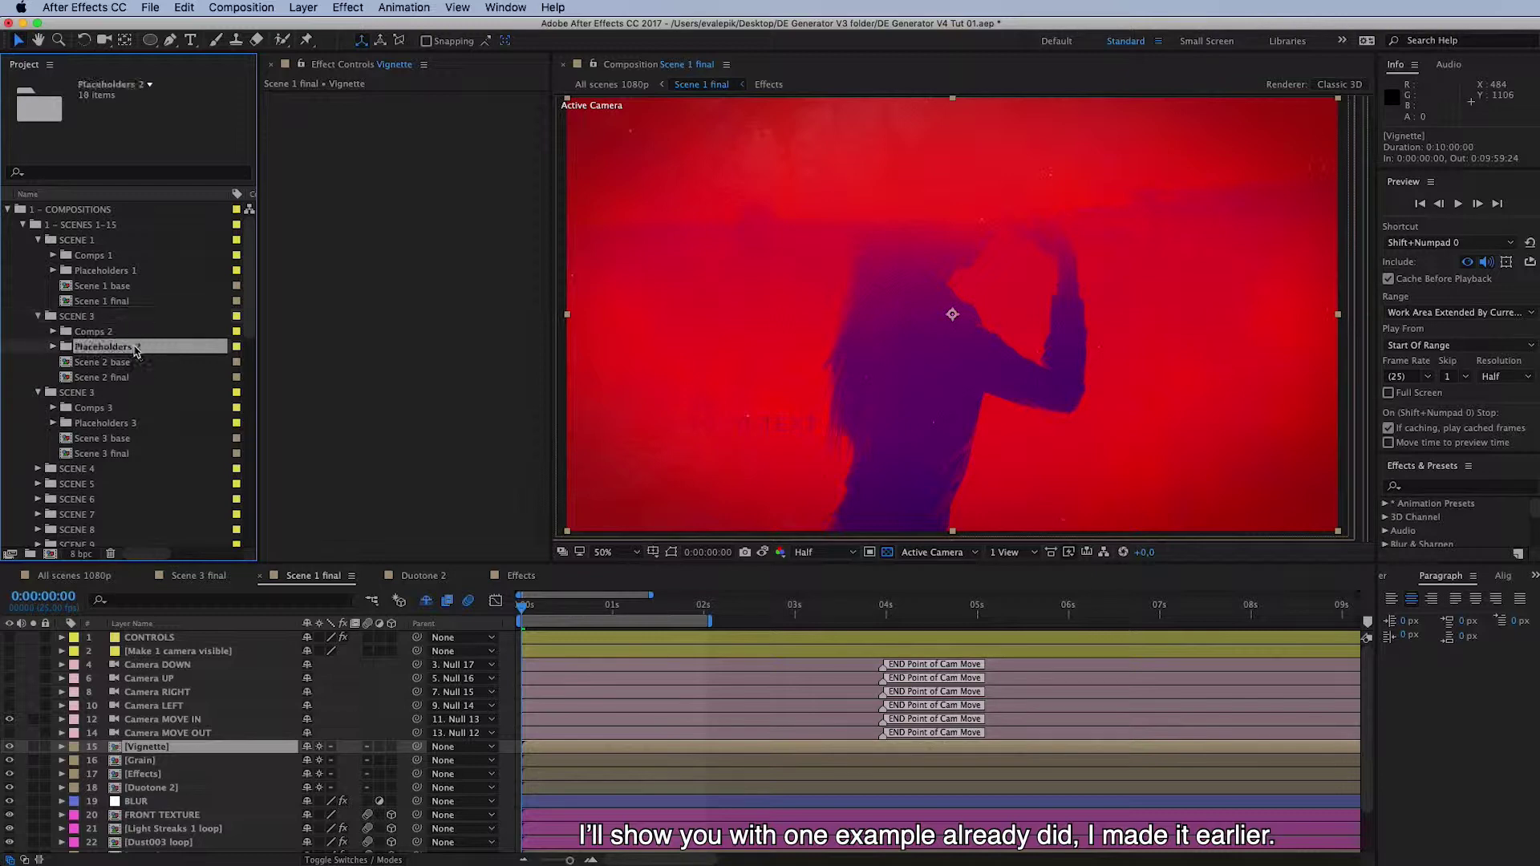
click(112, 364)
double_click(119, 375)
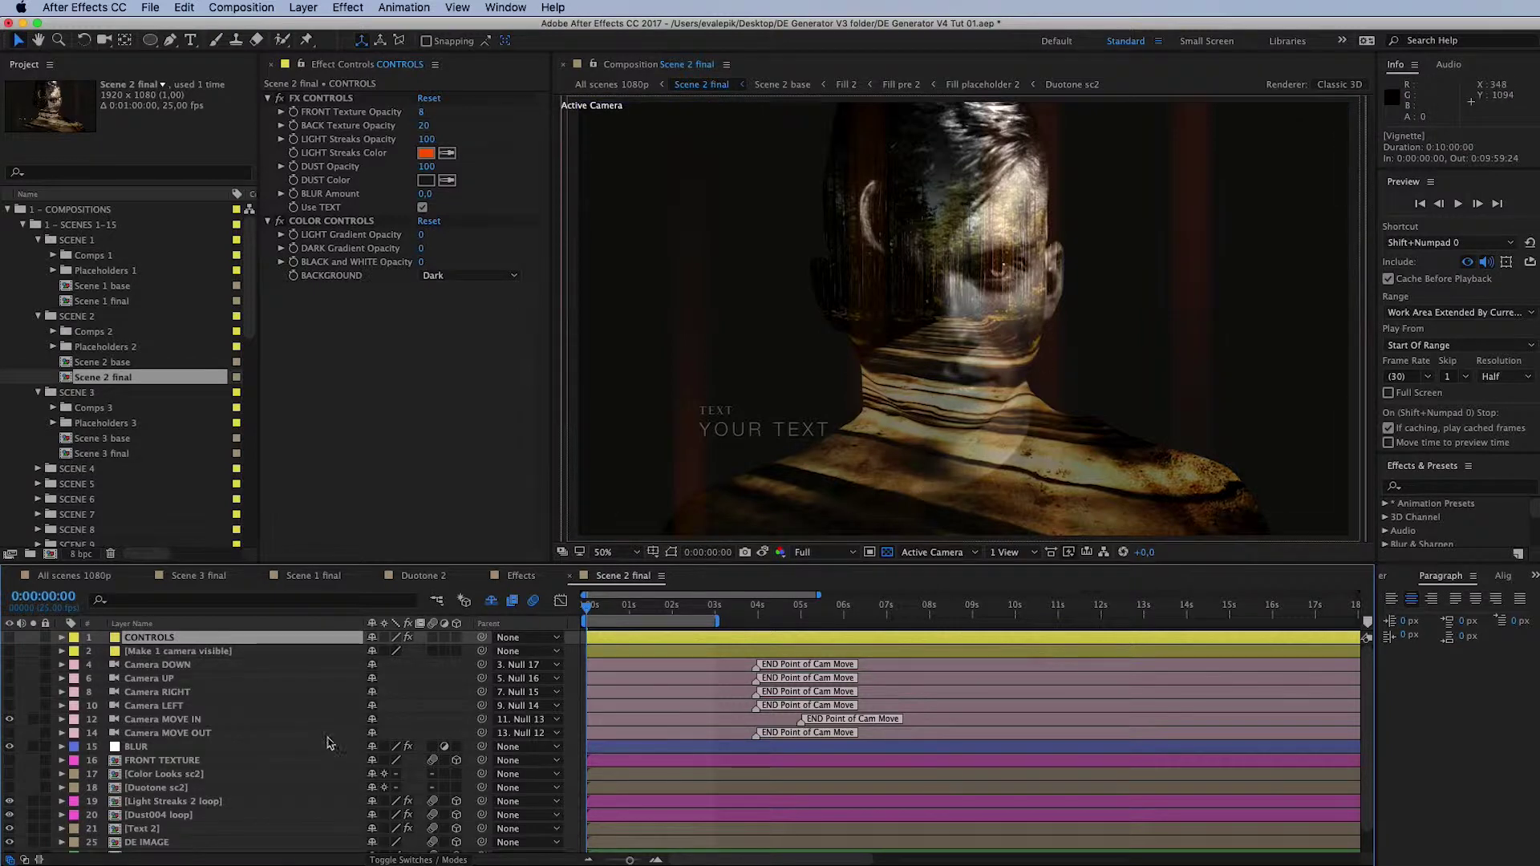
scroll(355, 746, down, 2)
scroll(355, 746, up, 2)
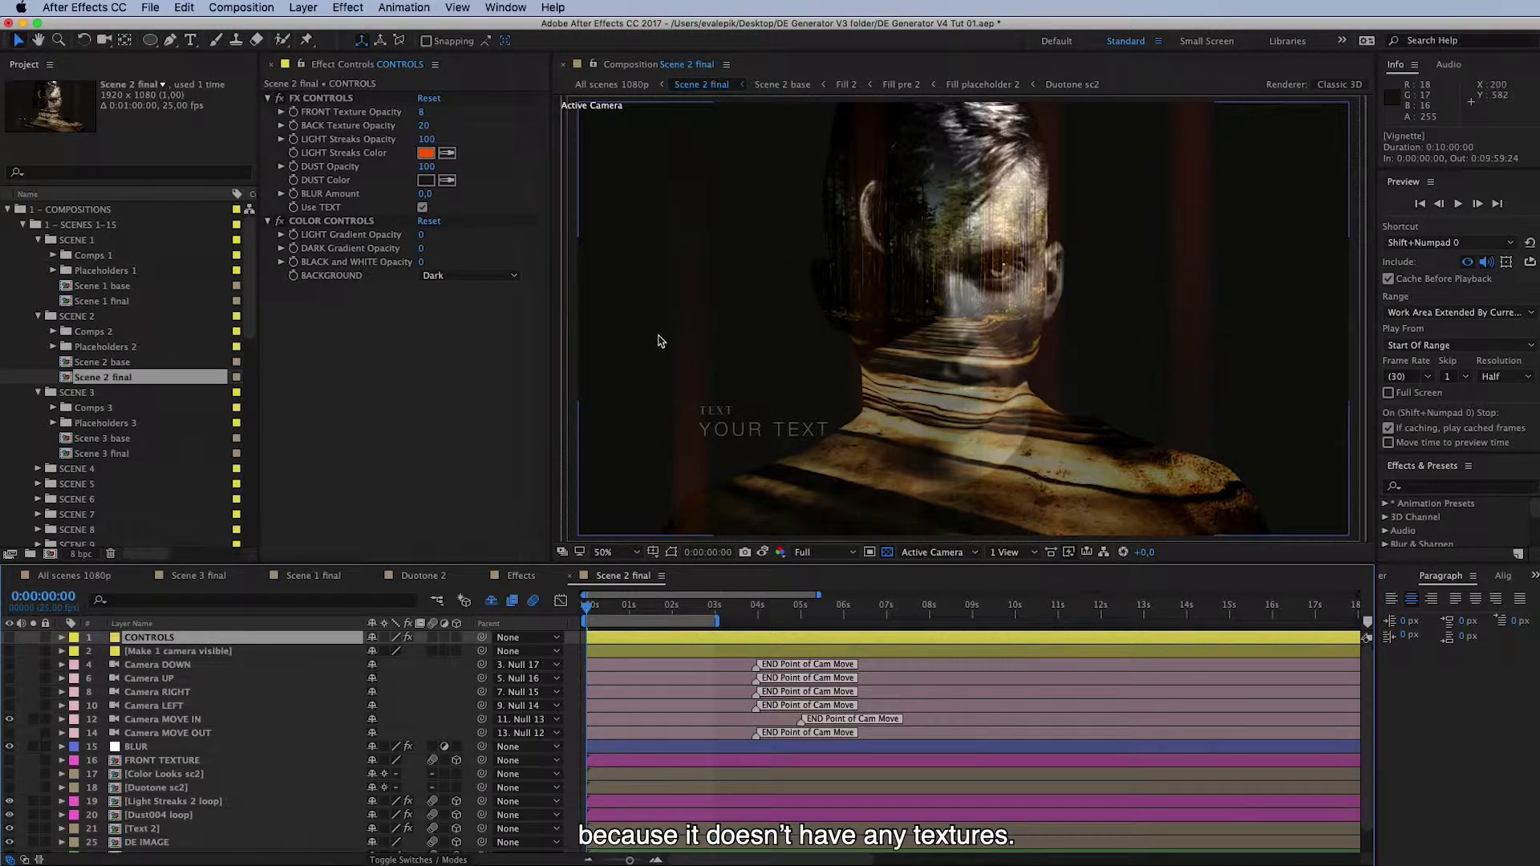
scroll(204, 794, down, 2)
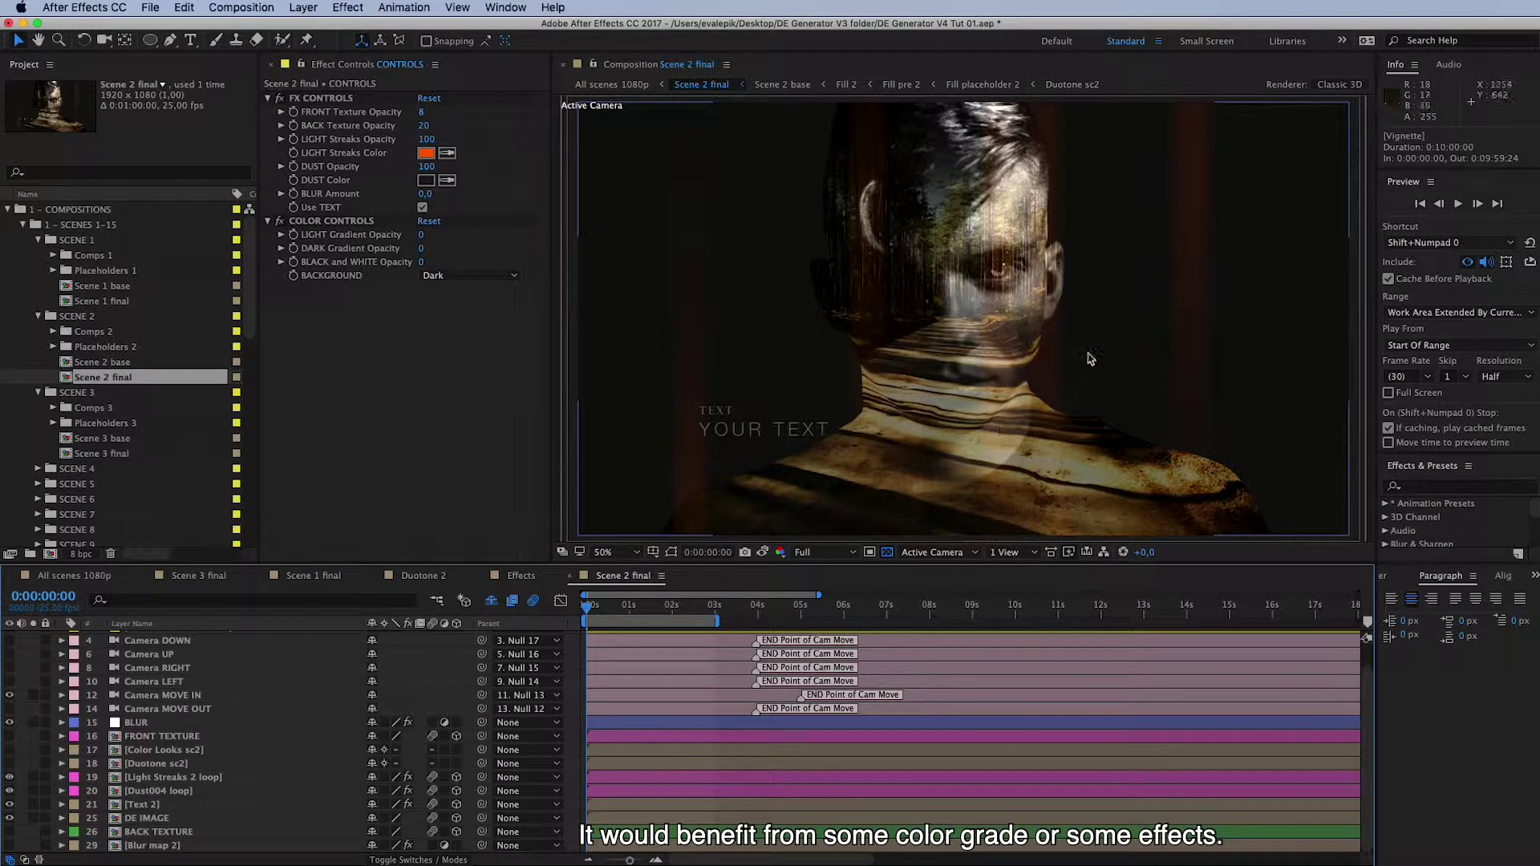
Step: Turn on Duotone sc2 and Color Looks sc2, peek inside Color Looks sc2, then return
click(162, 765)
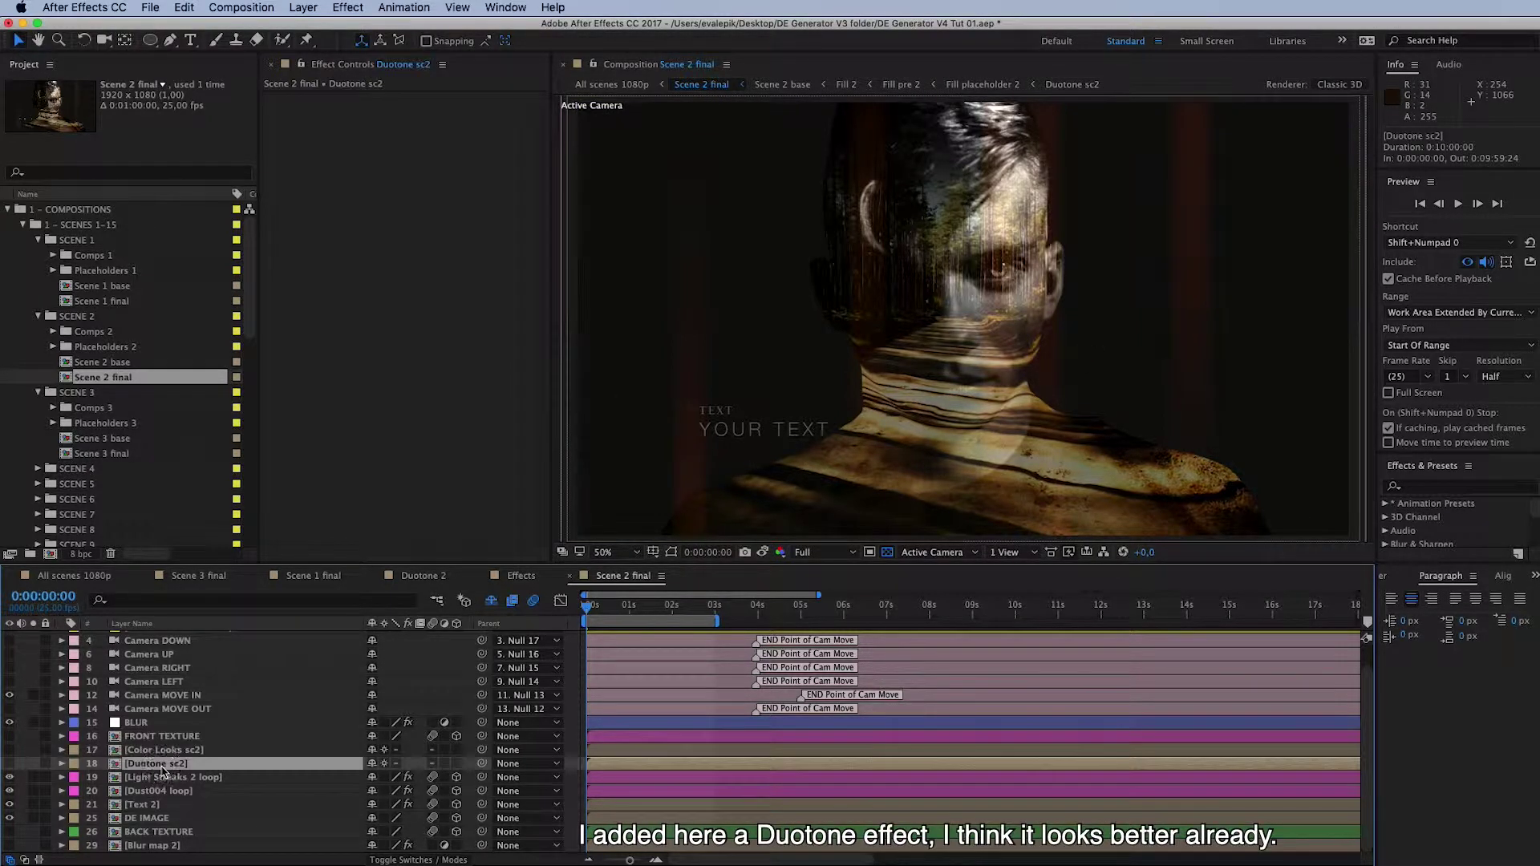
click(11, 764)
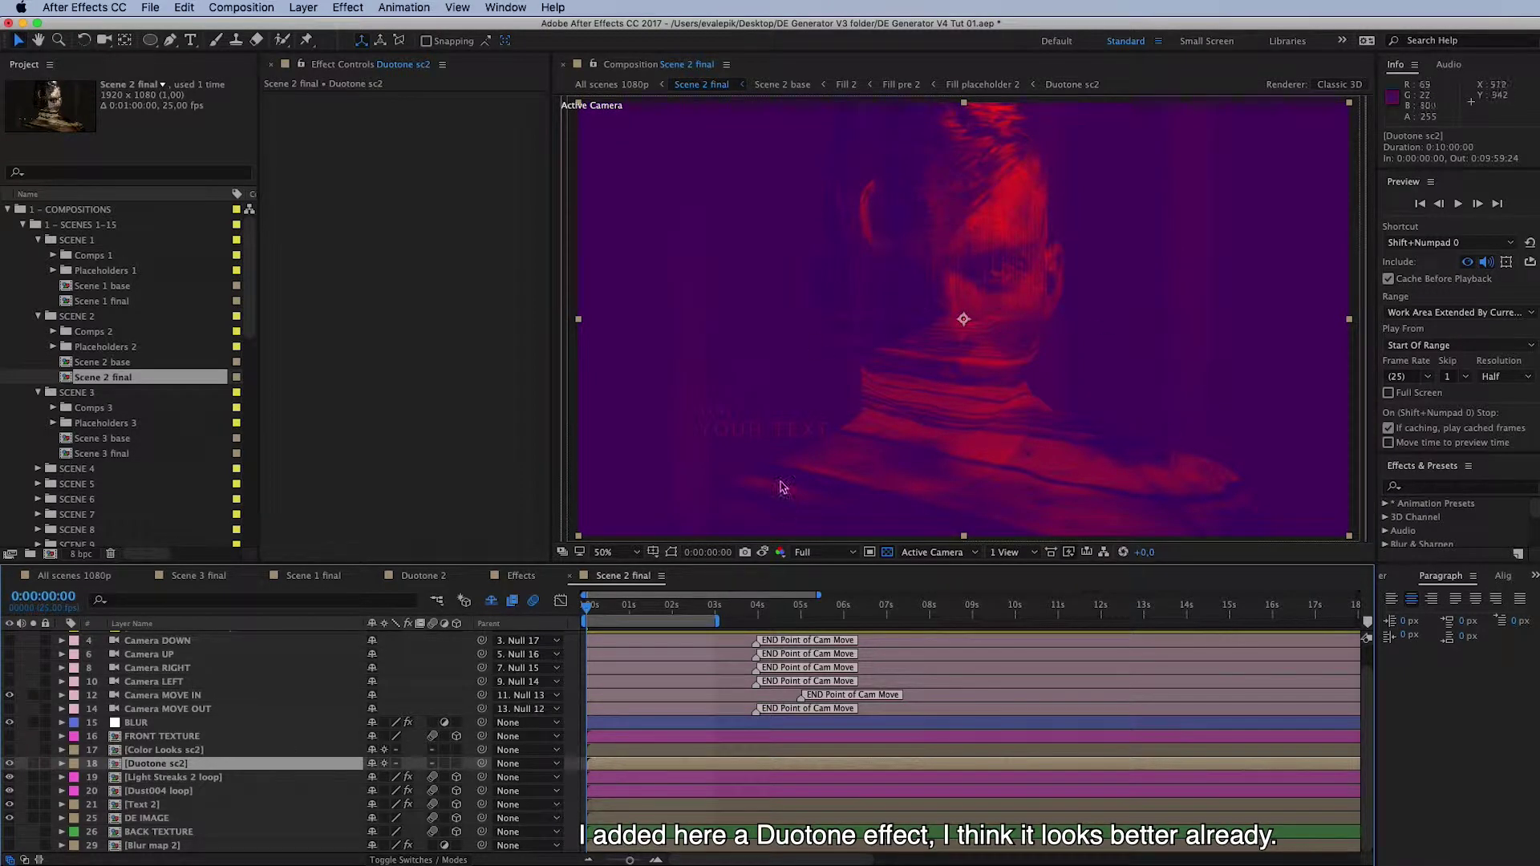
click(158, 750)
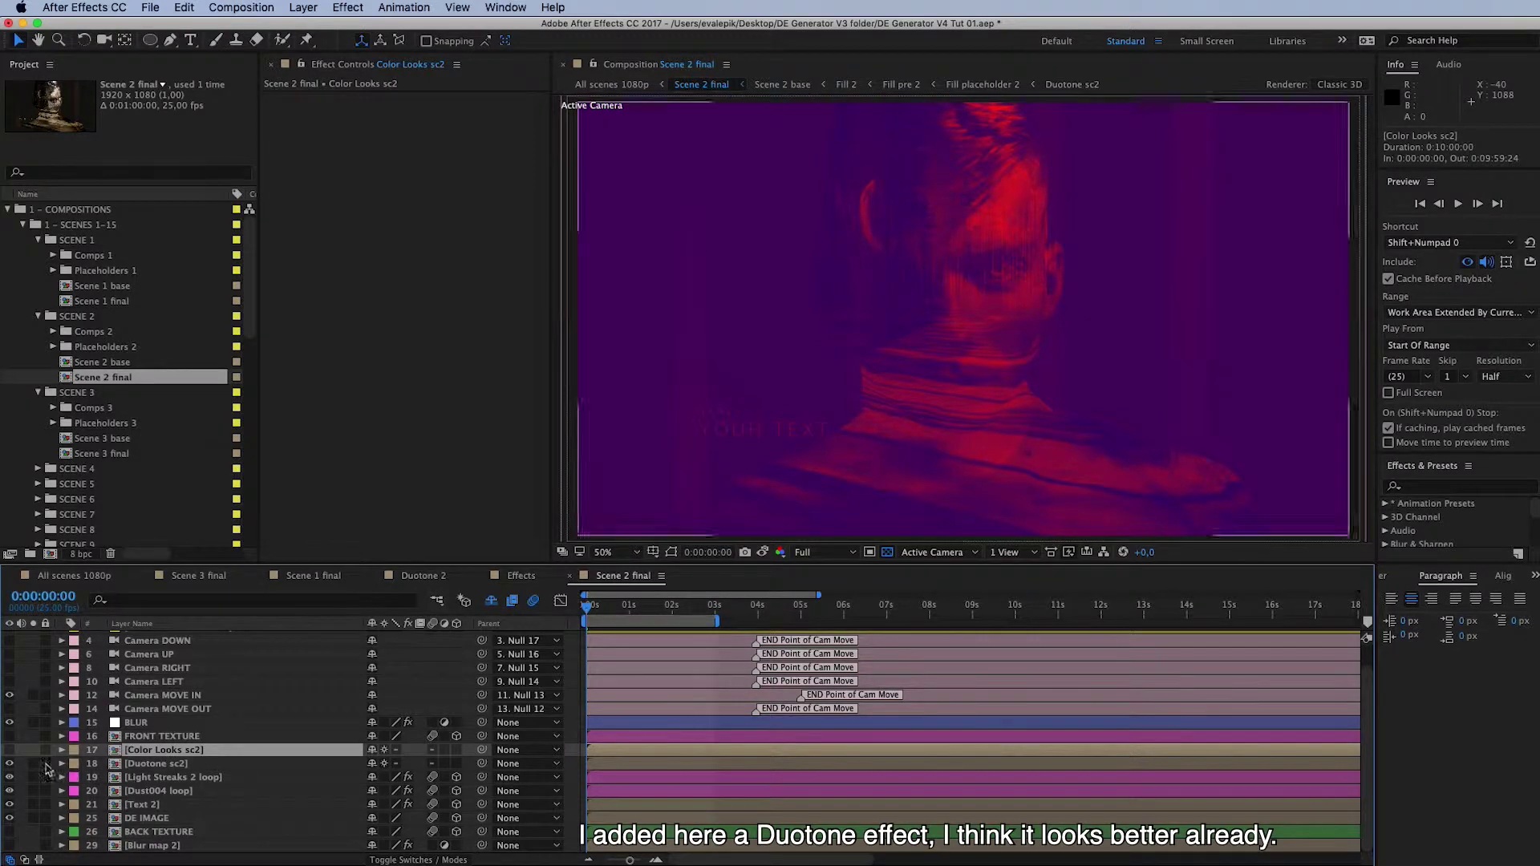
click(10, 749)
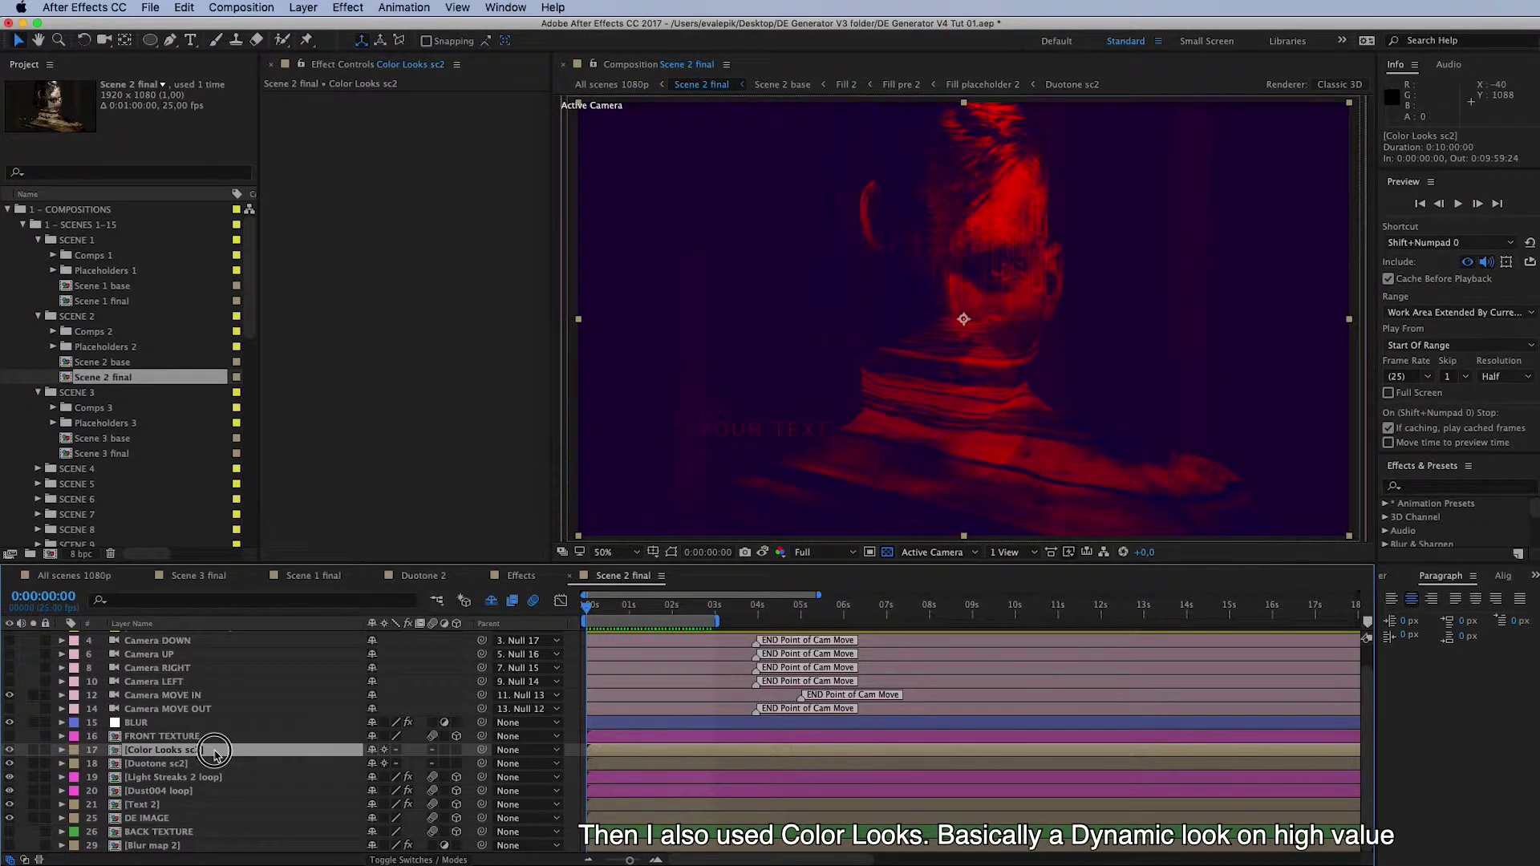
double_click(215, 751)
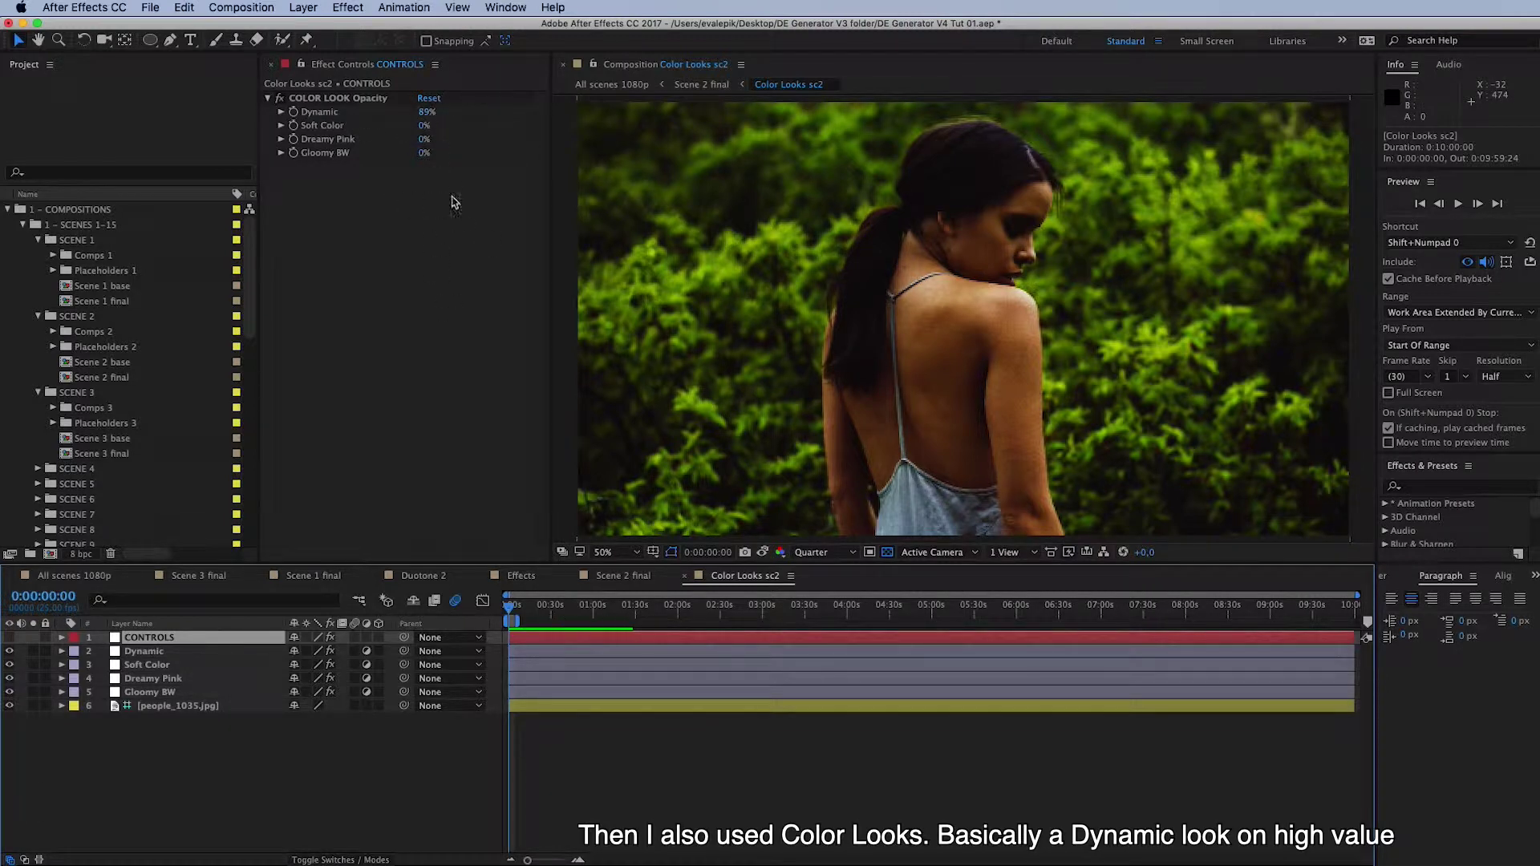
click(684, 576)
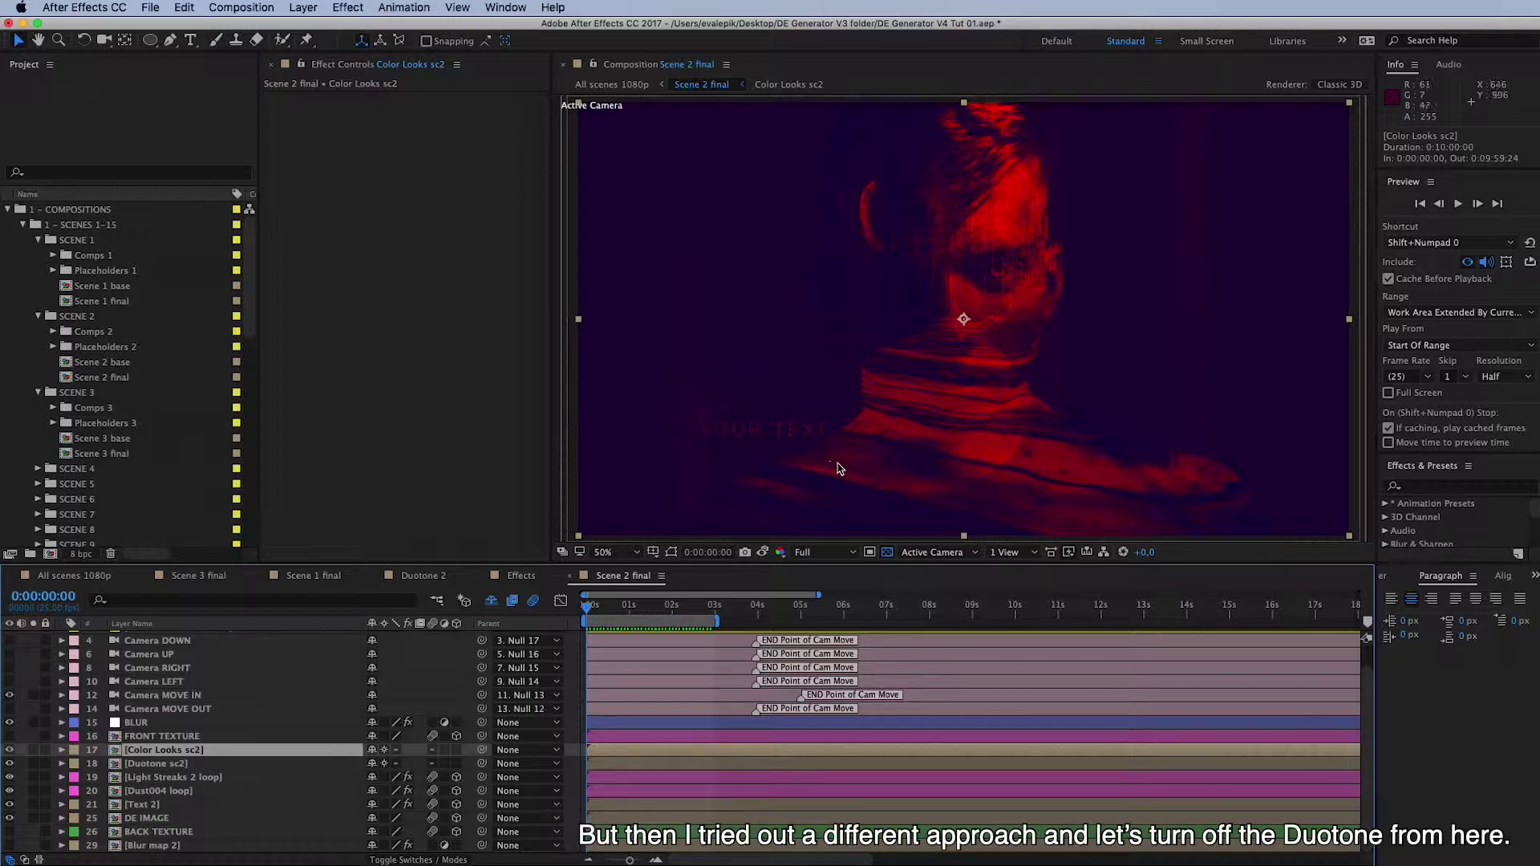
Step: Hide Duotone sc2 and select Fill placeholder 2 in the expanded Placeholders 2 folder
click(173, 764)
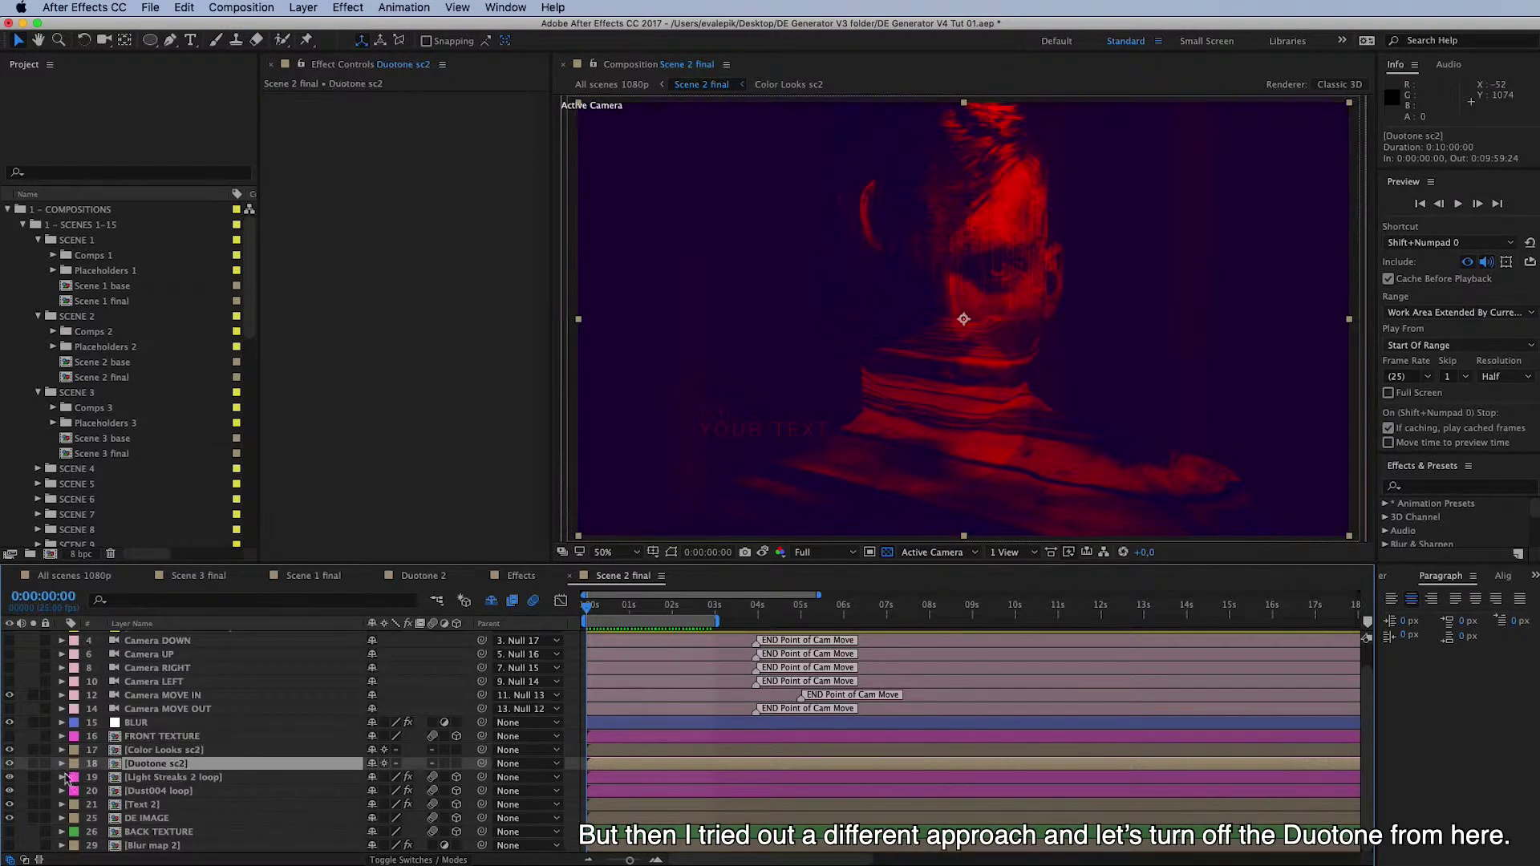
click(10, 764)
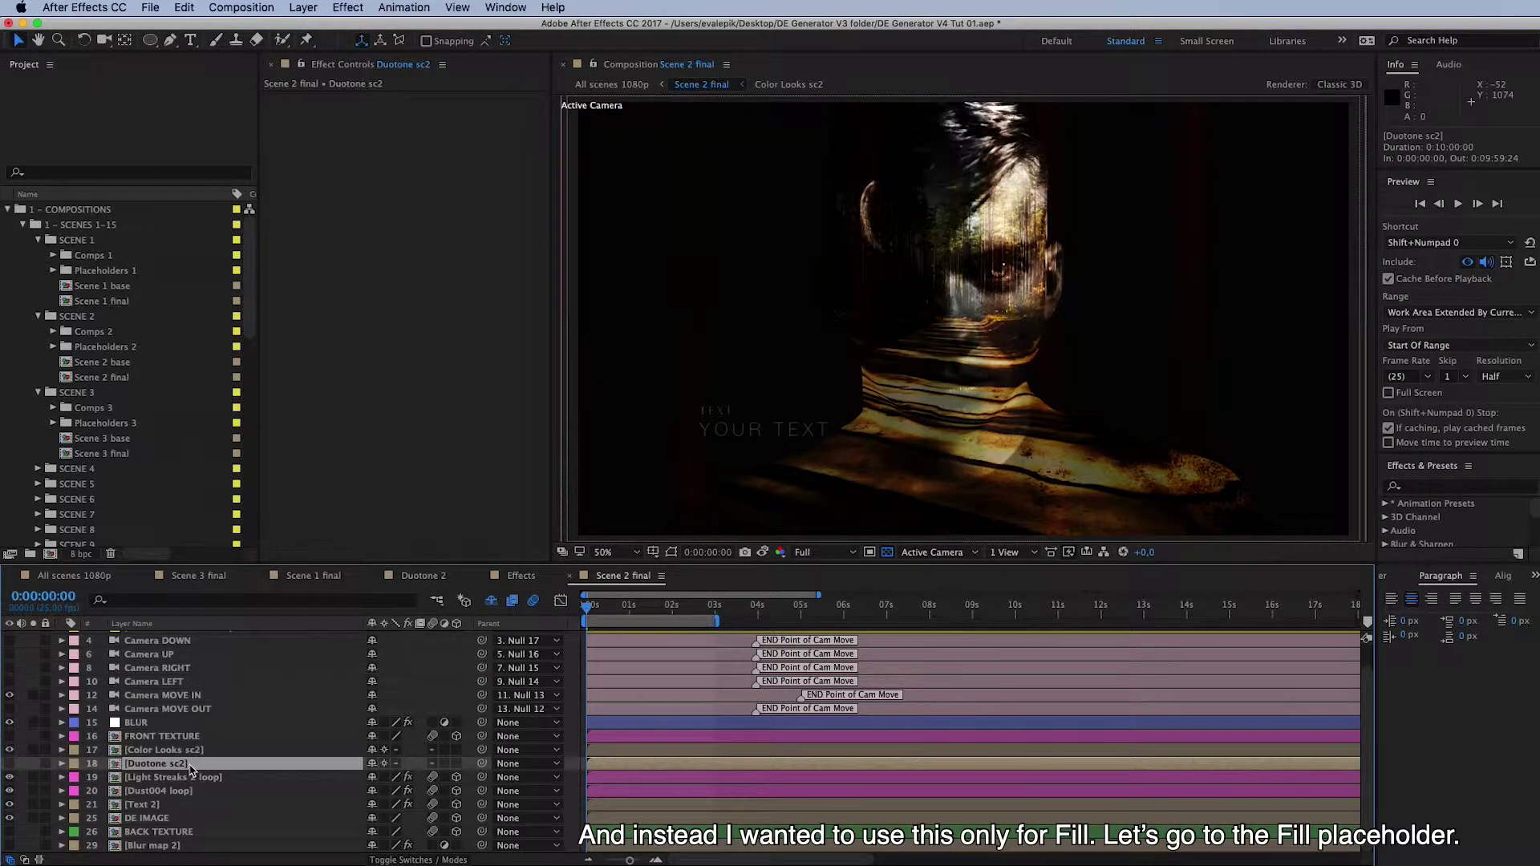
click(104, 347)
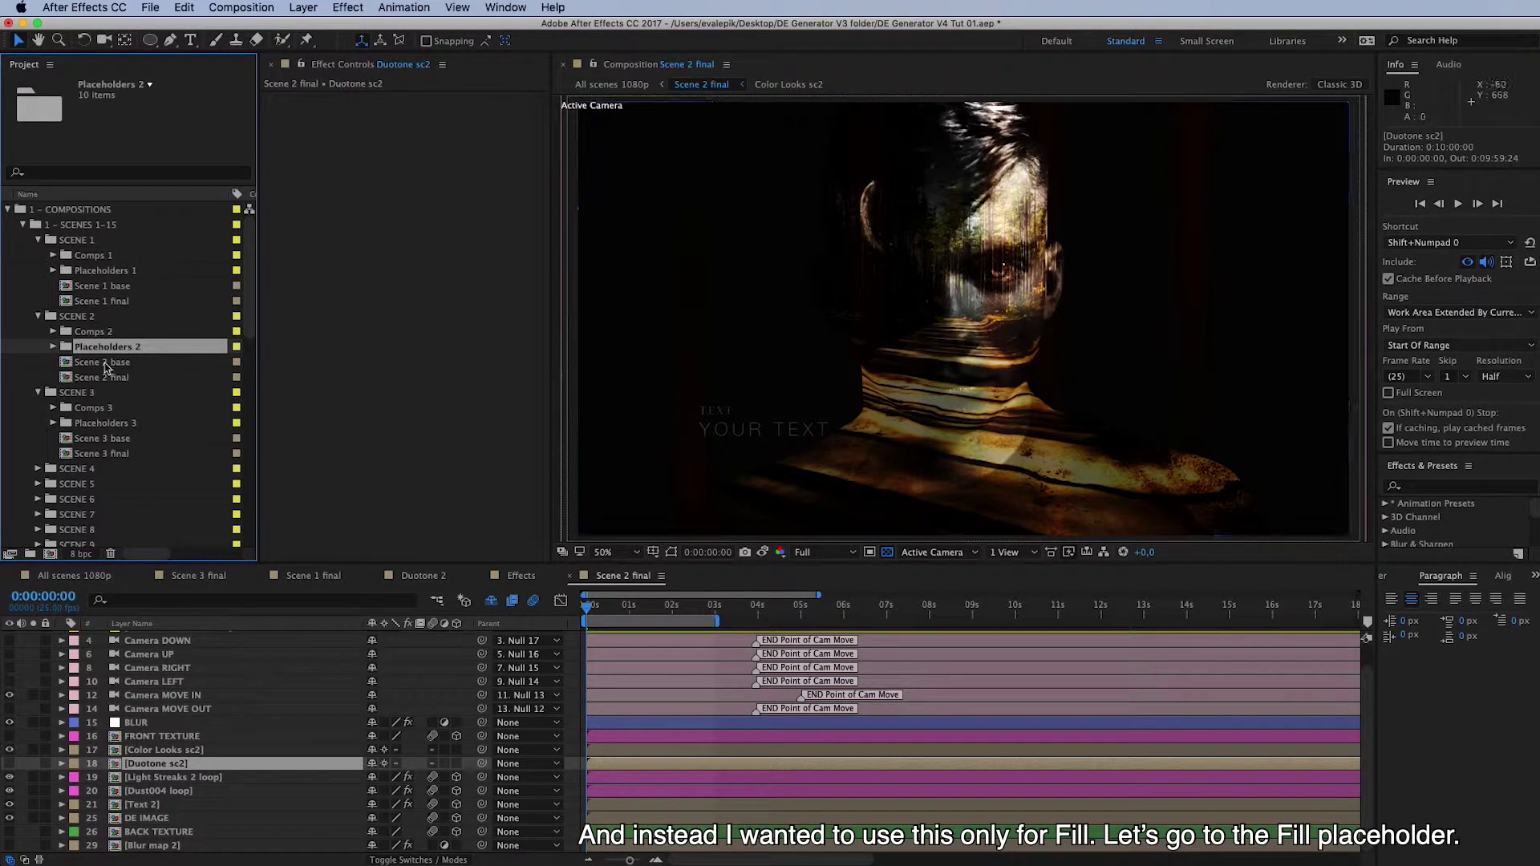
click(54, 348)
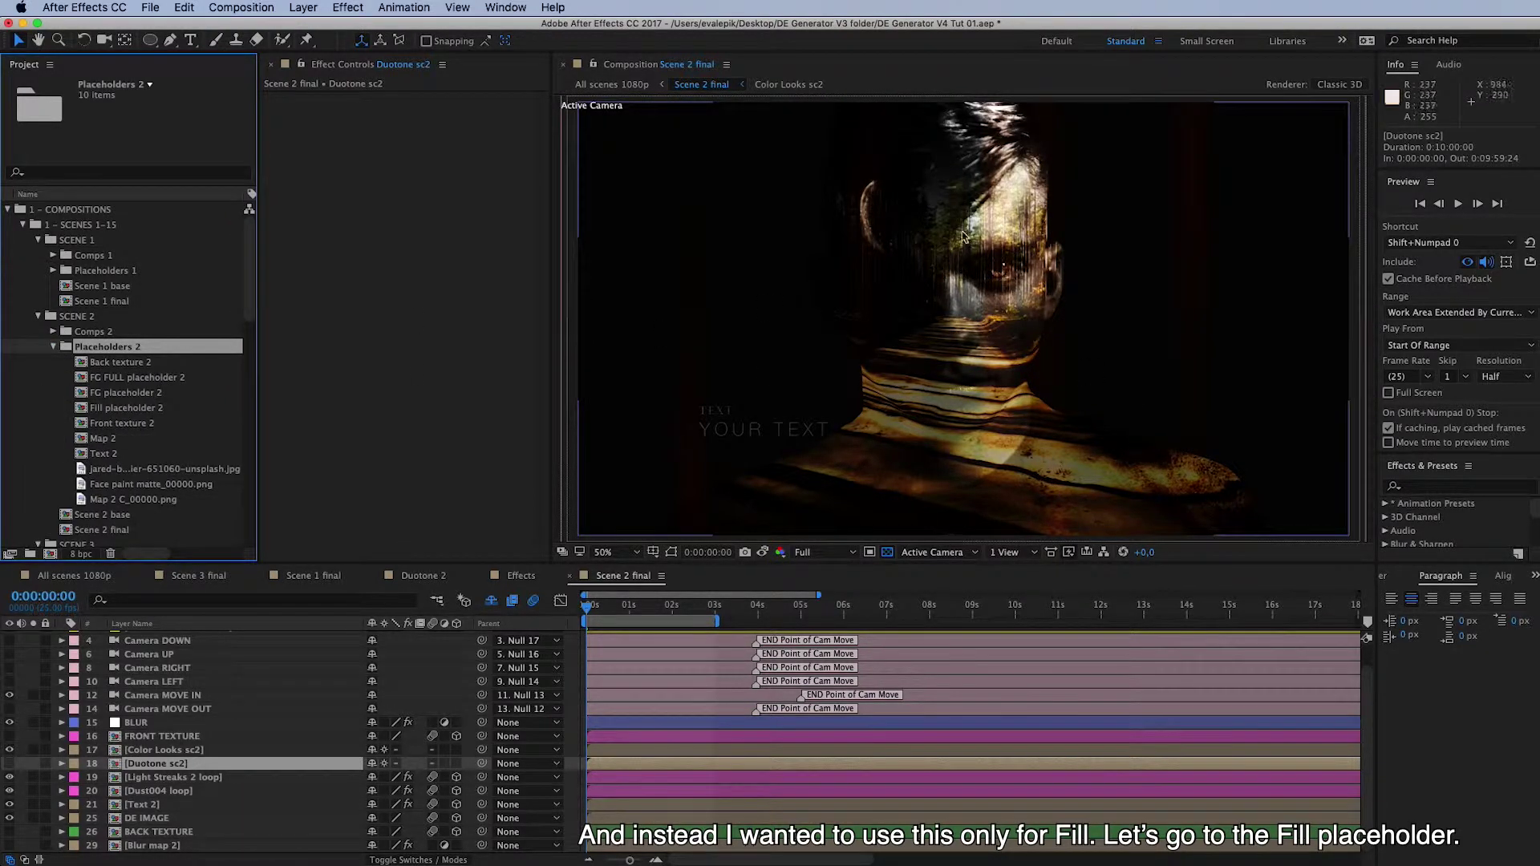
click(155, 410)
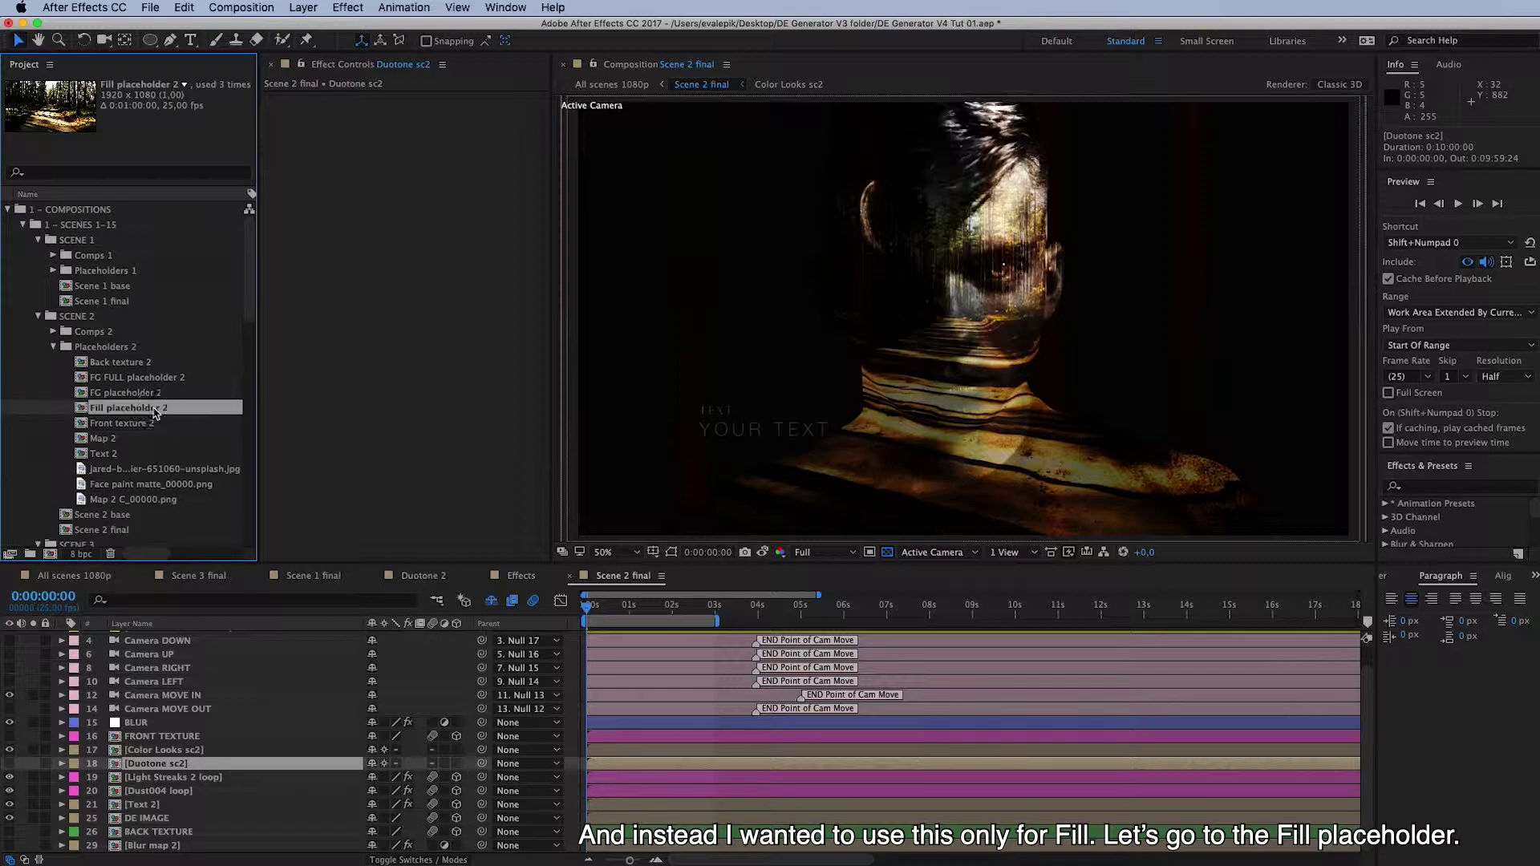
Step: Open Fill placeholder 2 and preview the forest road clip with Curves disabled
double_click(117, 411)
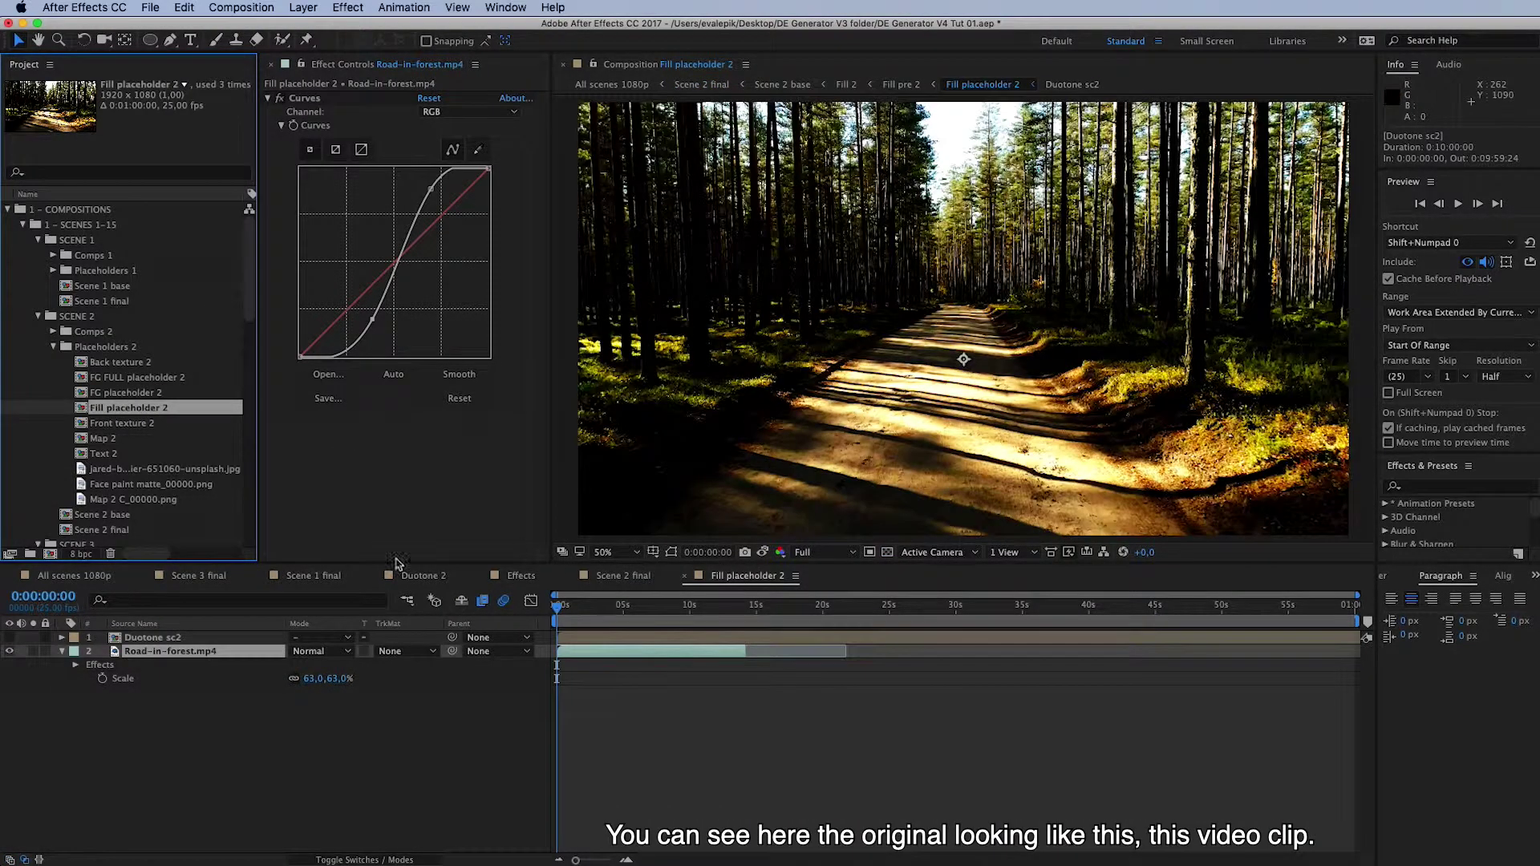
click(280, 98)
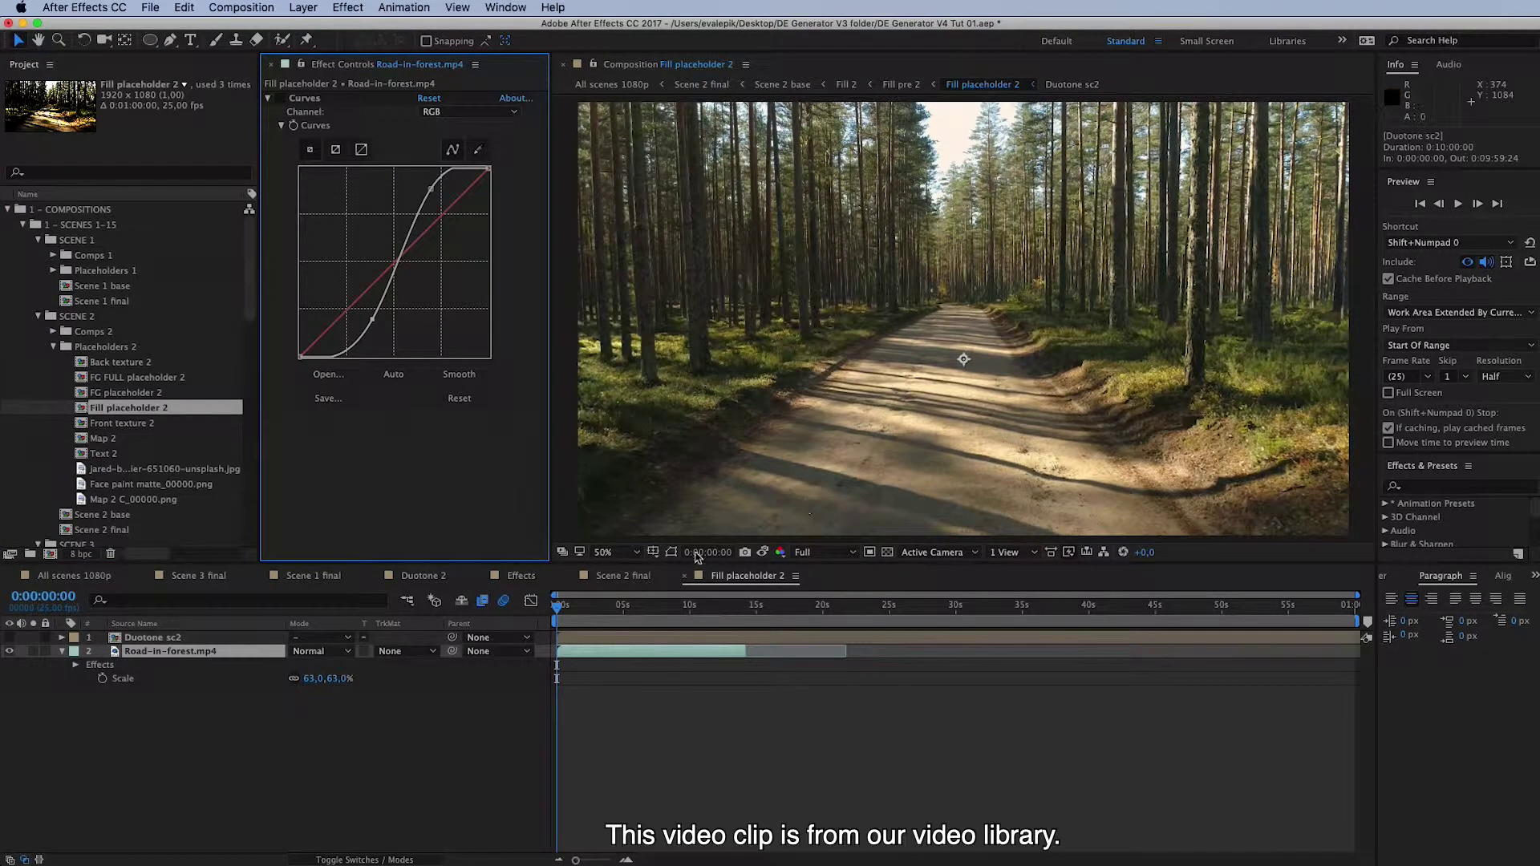
click(611, 612)
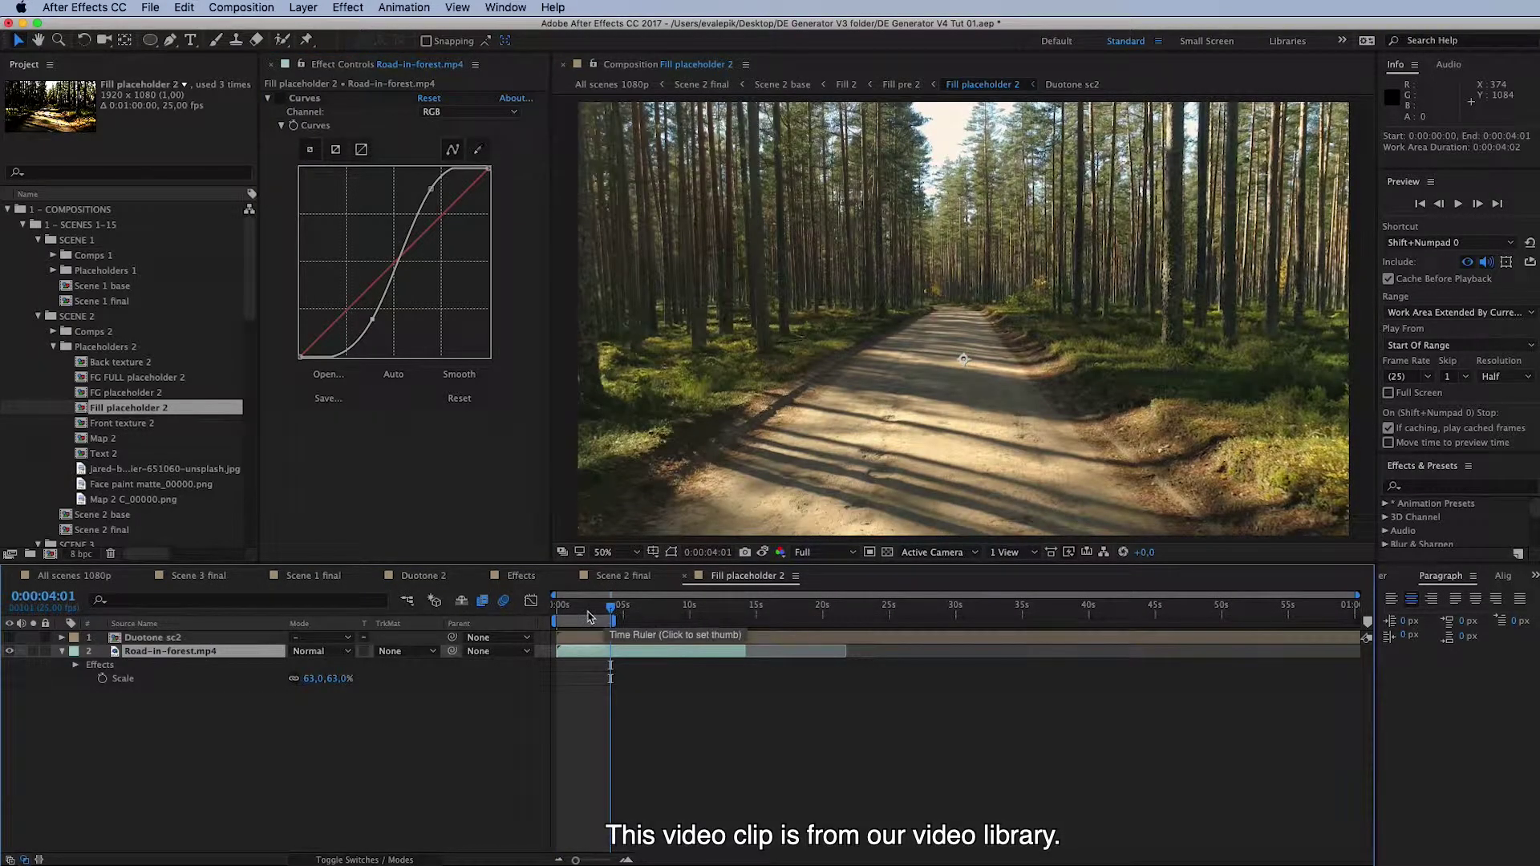
key(space)
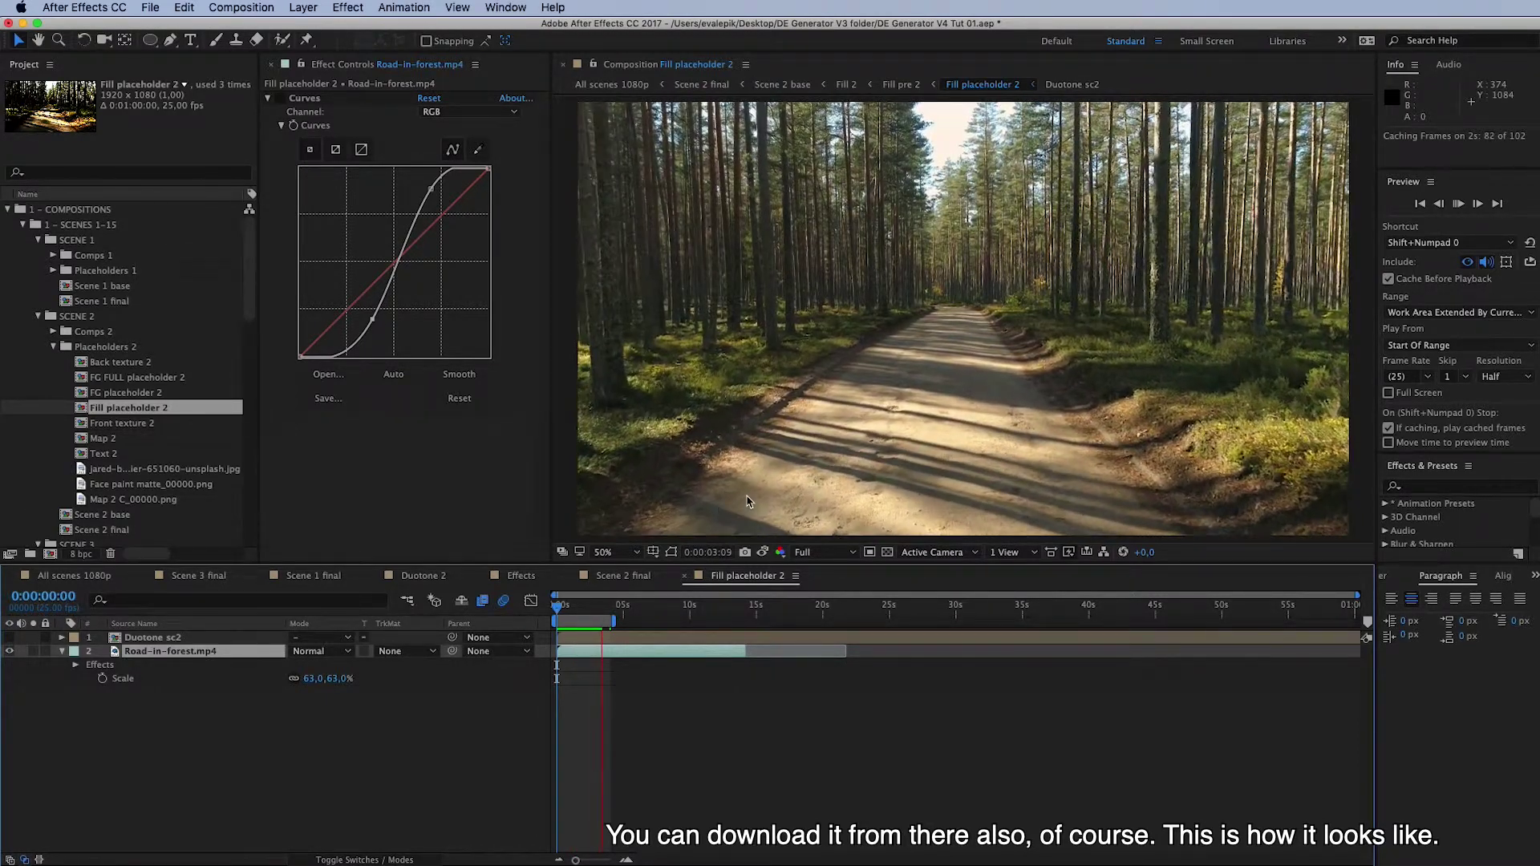
key(space)
click(533, 611)
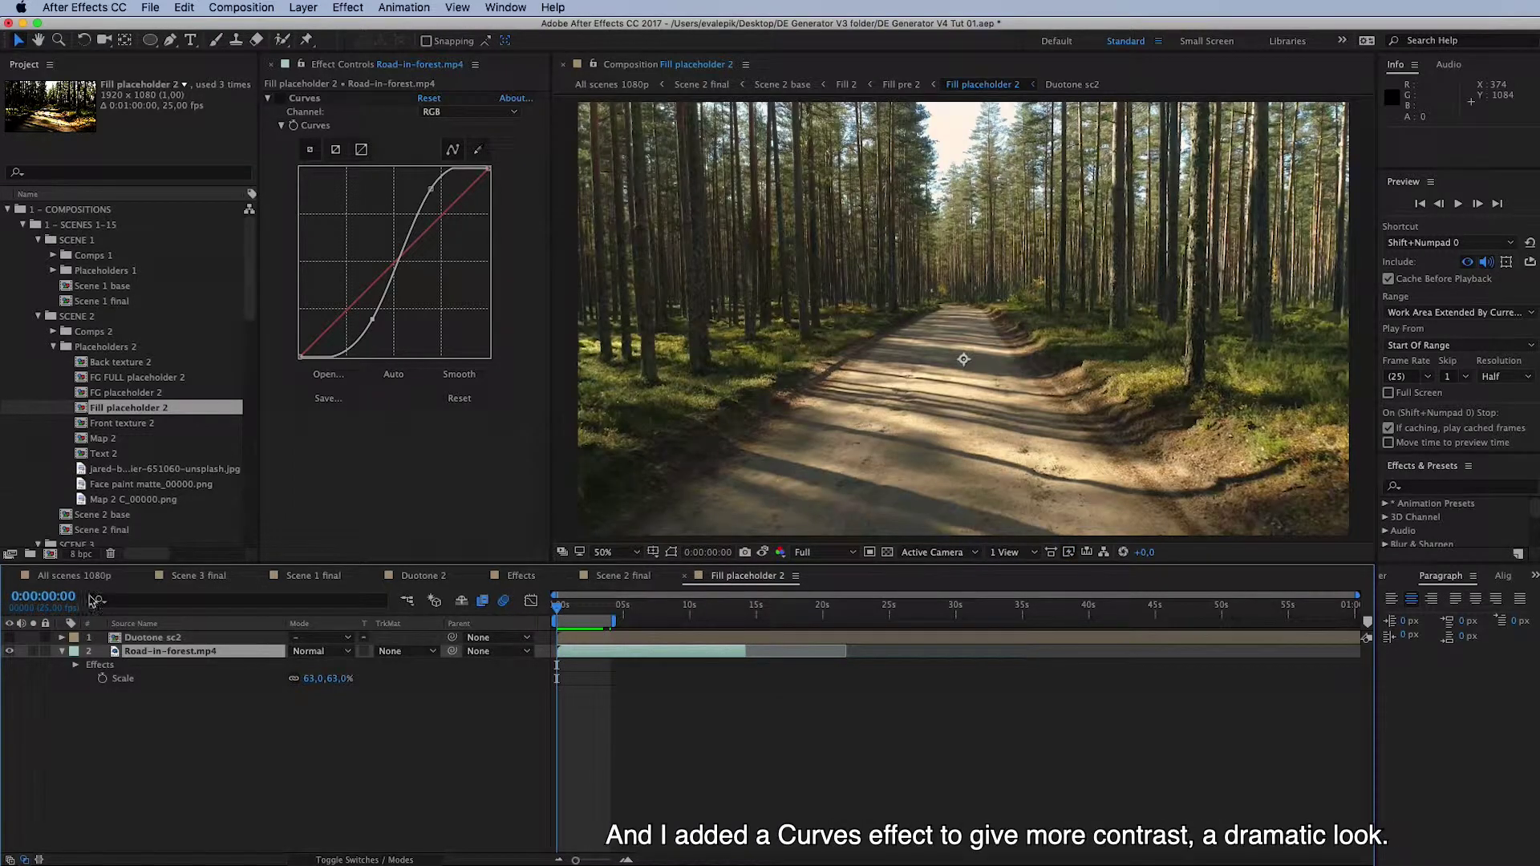
Step: Re-enable Curves and switch on Duotone sc2 to turn the forest red-purple
click(280, 98)
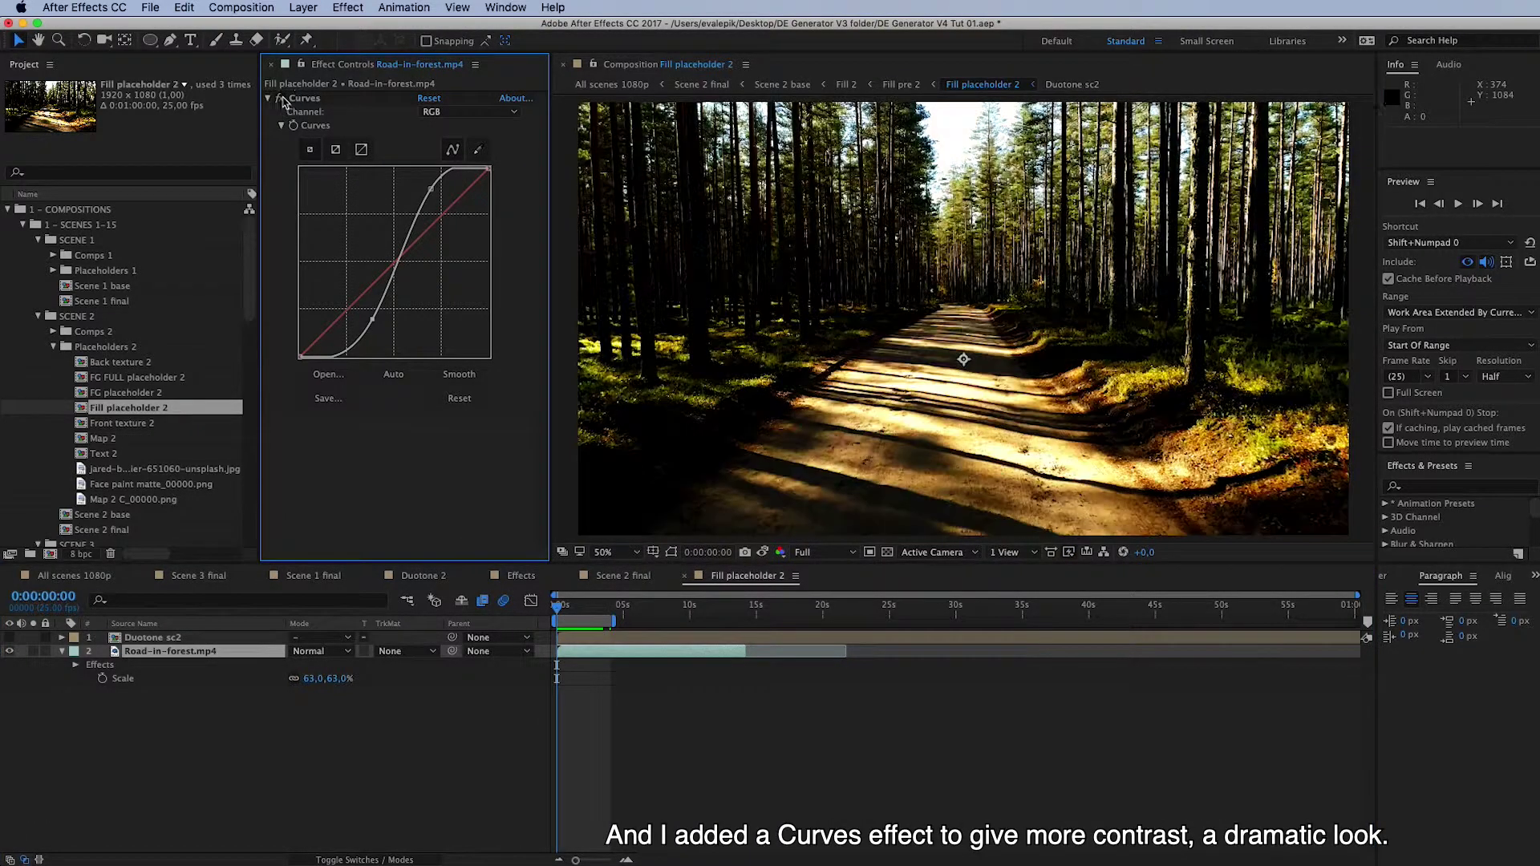
click(160, 638)
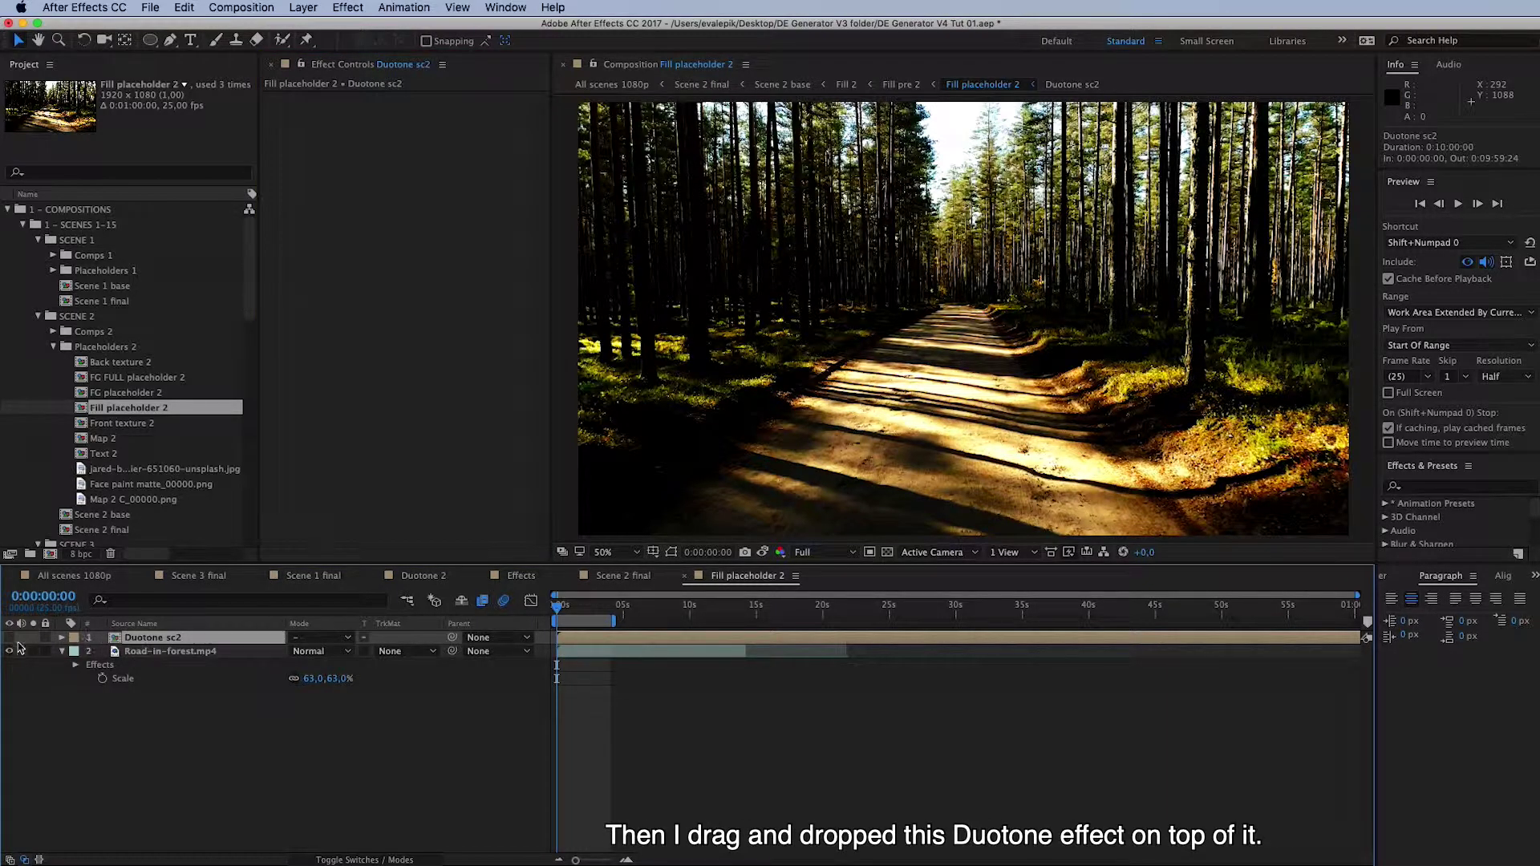
click(10, 637)
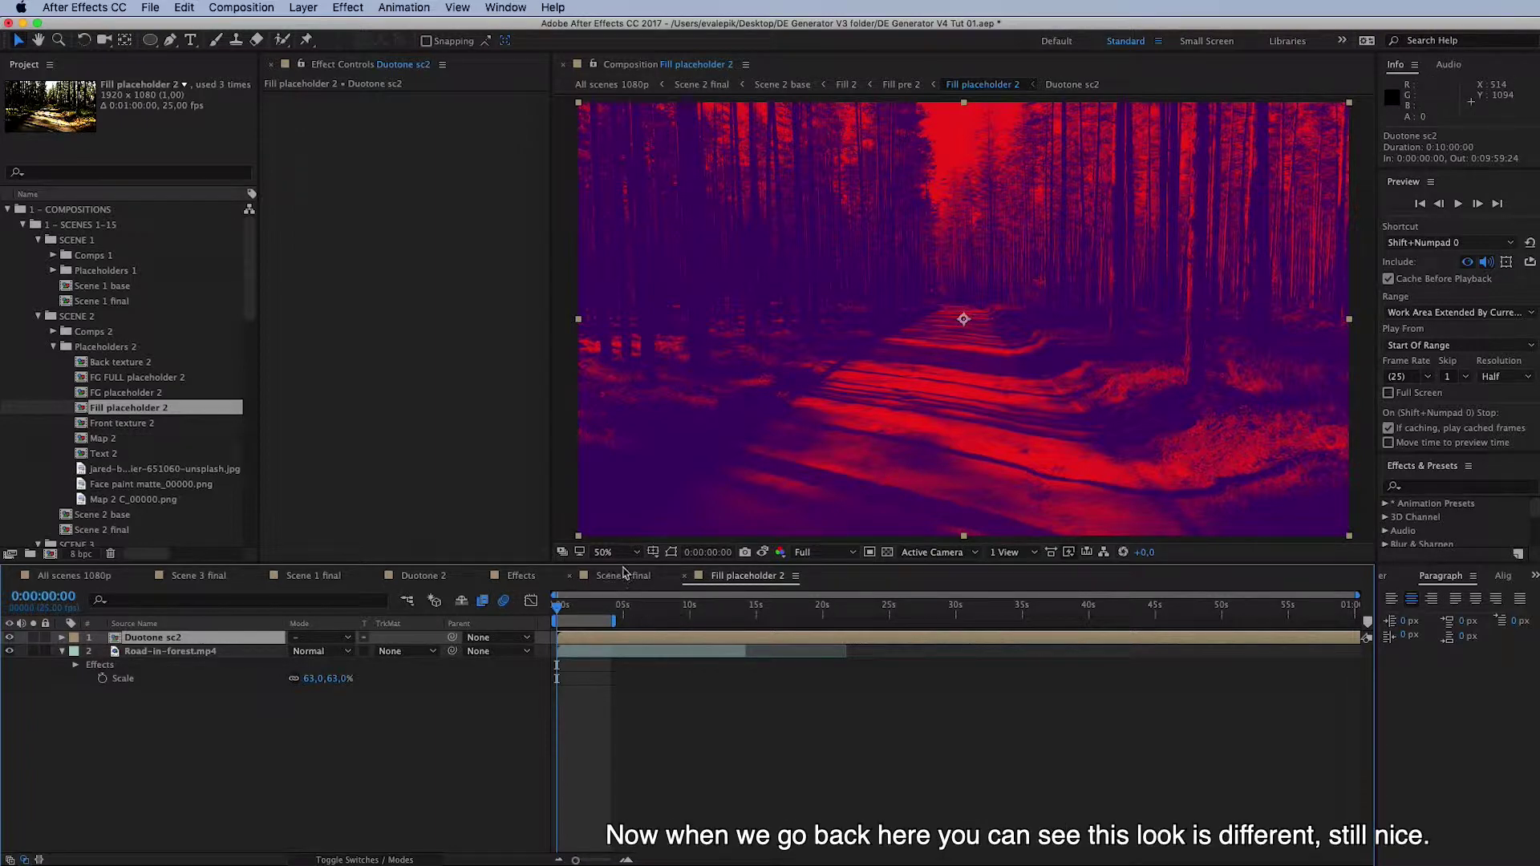
Step: Hide the duotone on the Fill placeholder 2 forest fill and re-enable Duotone sc2 in Scene 2 final
click(622, 577)
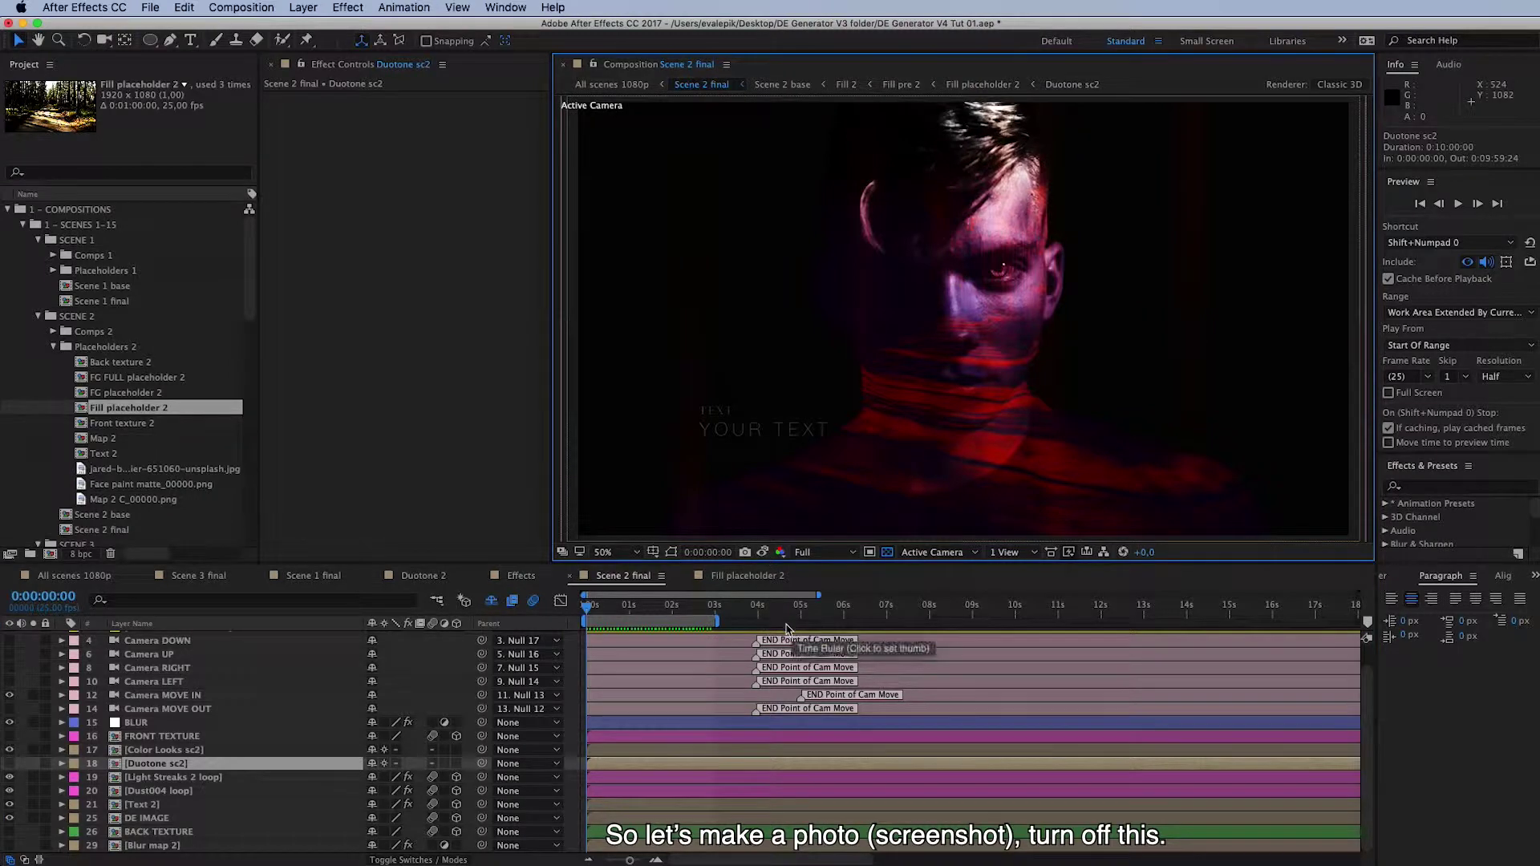
click(746, 576)
click(10, 638)
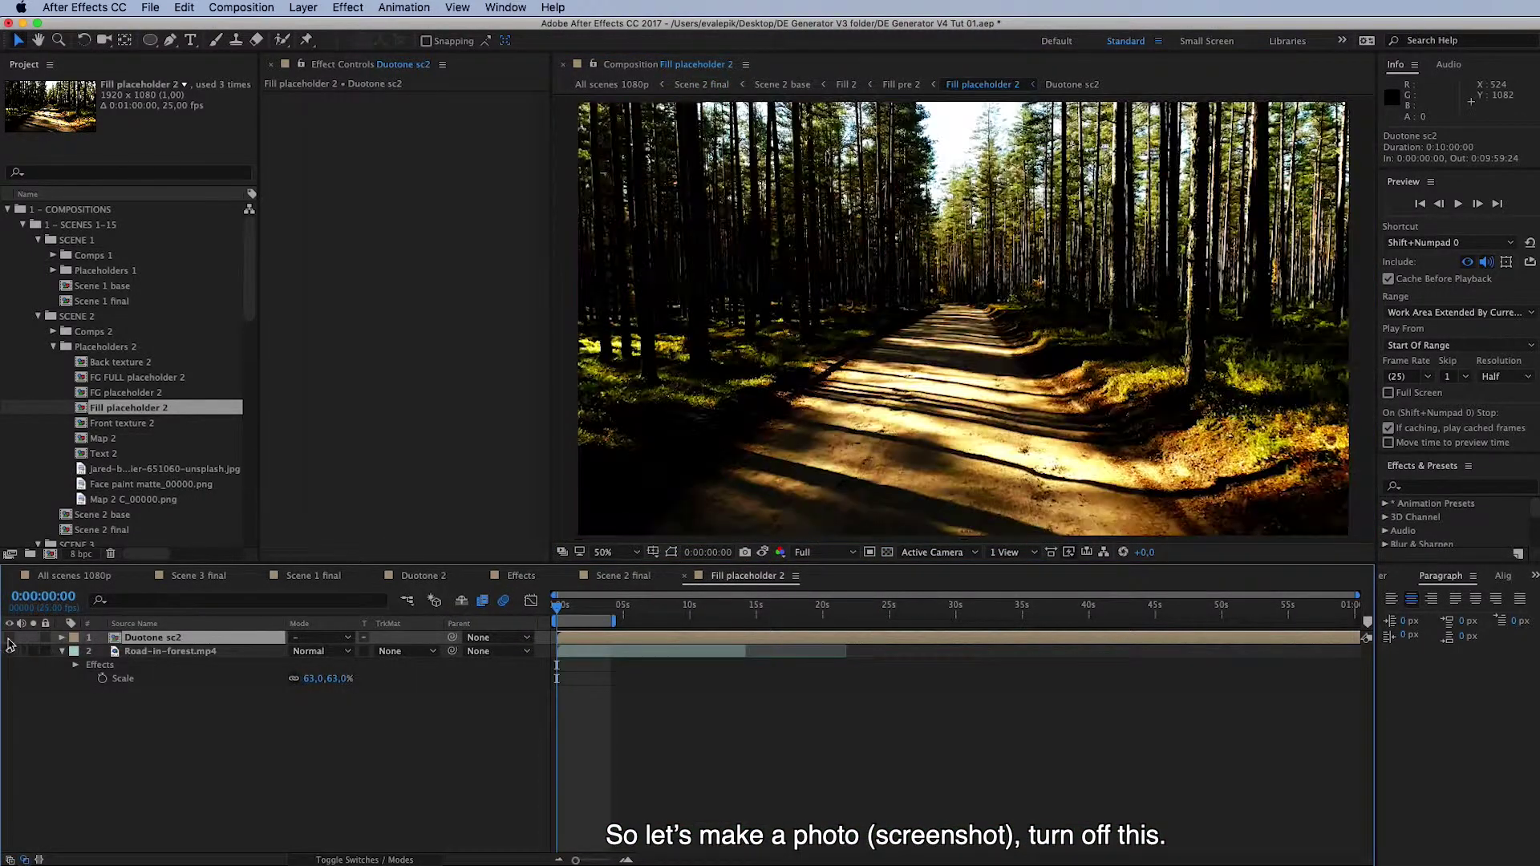
click(627, 577)
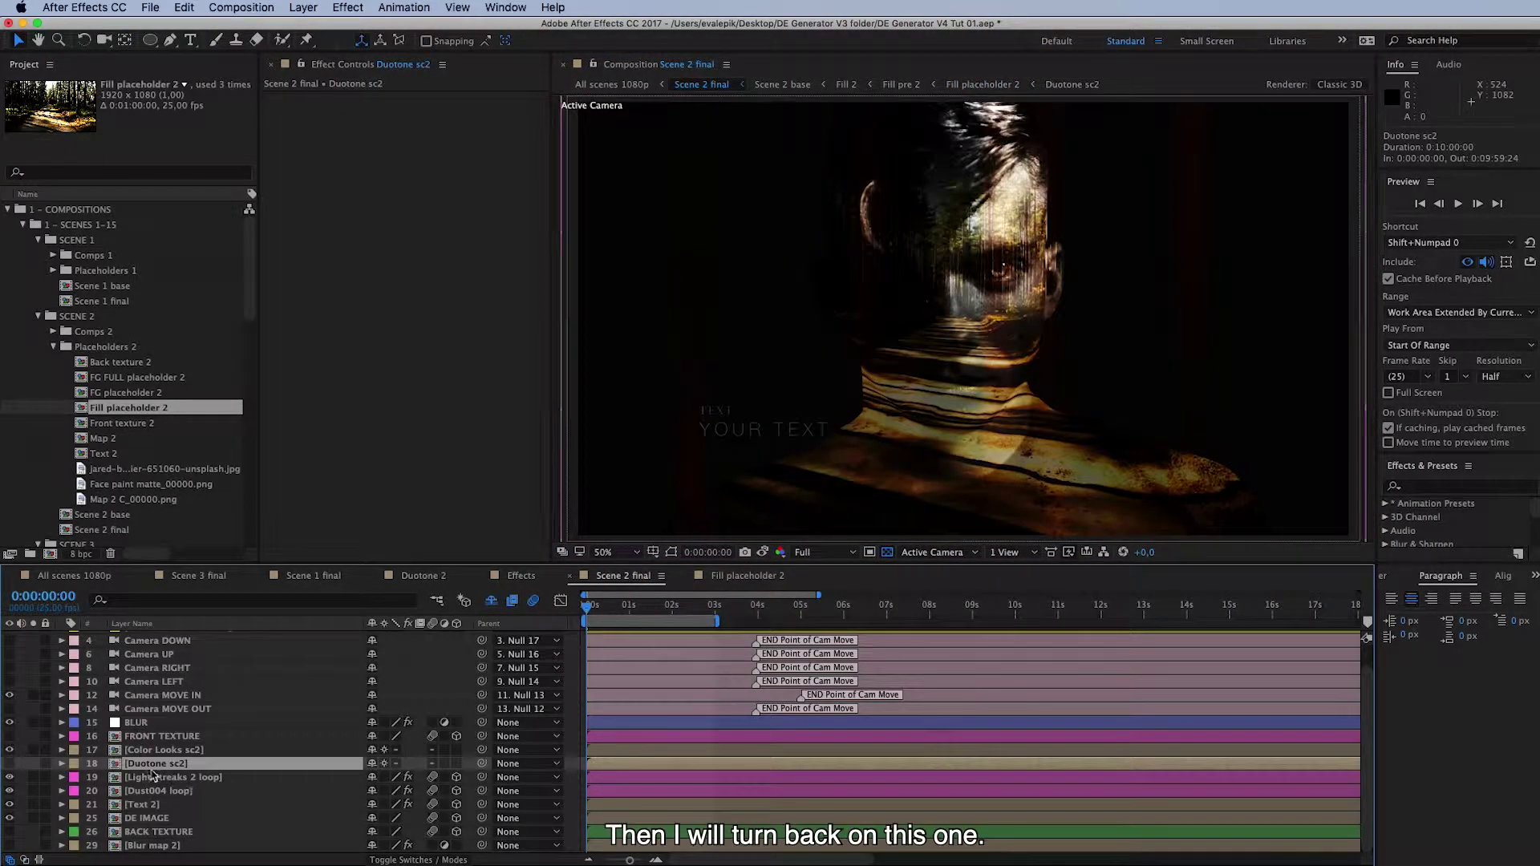
click(10, 763)
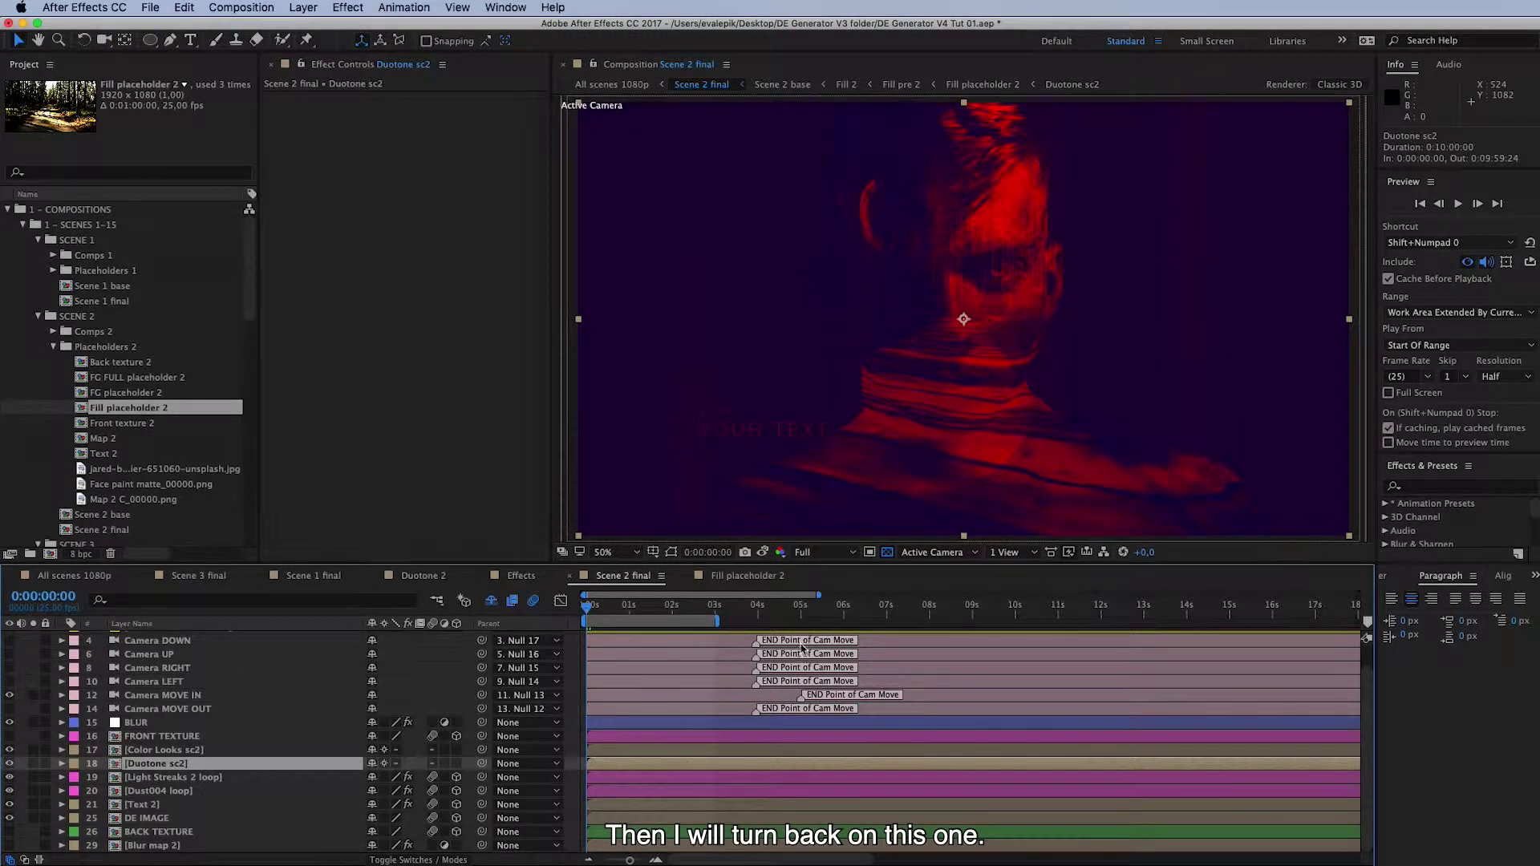
Step: Toggle the snapshot to compare the full-frame red duotone against the forest-fill version
click(765, 553)
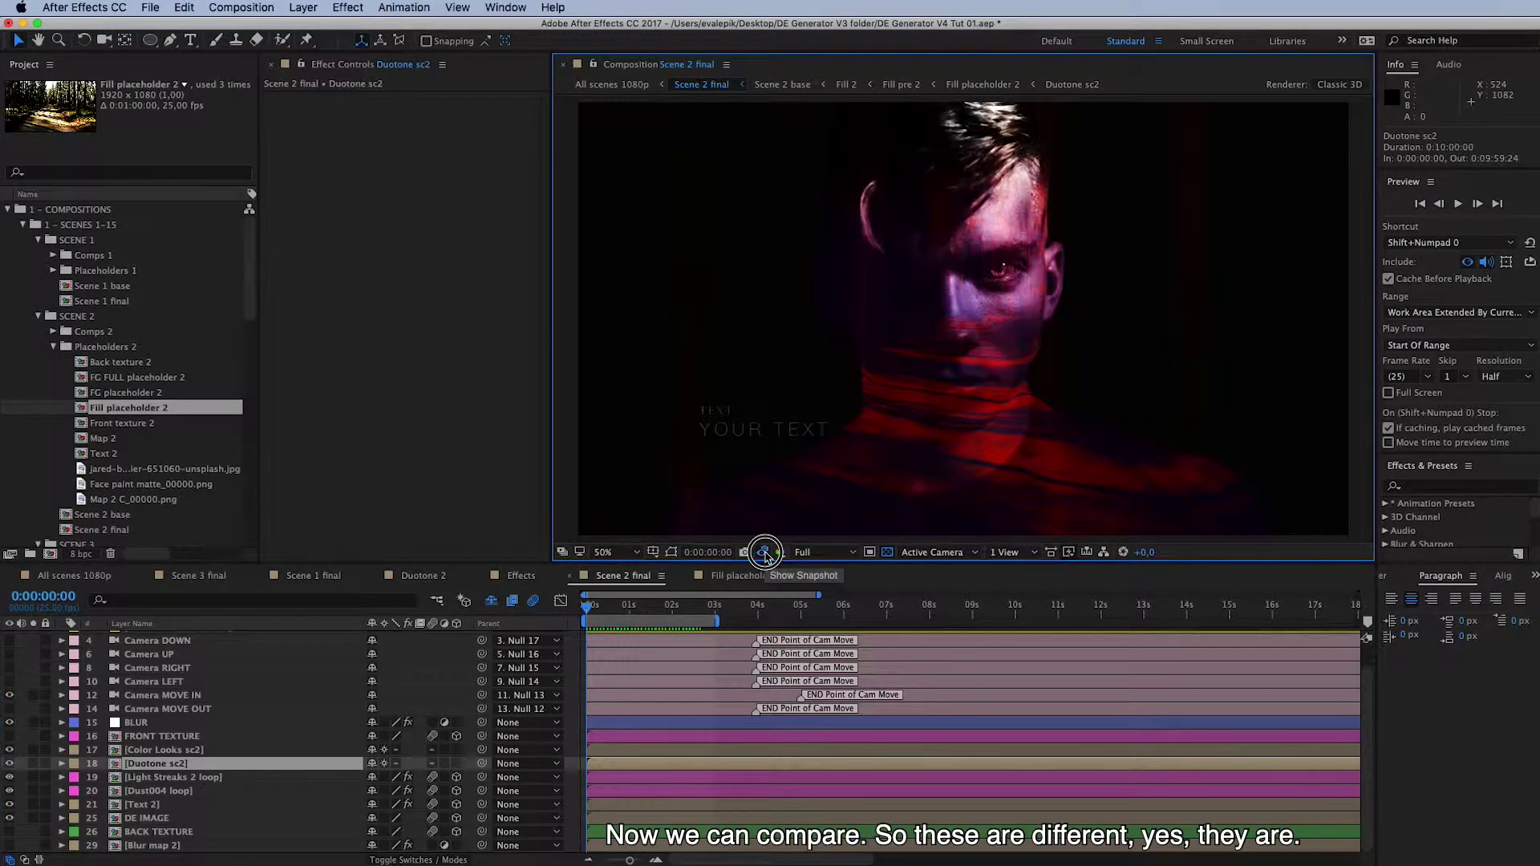
click(764, 553)
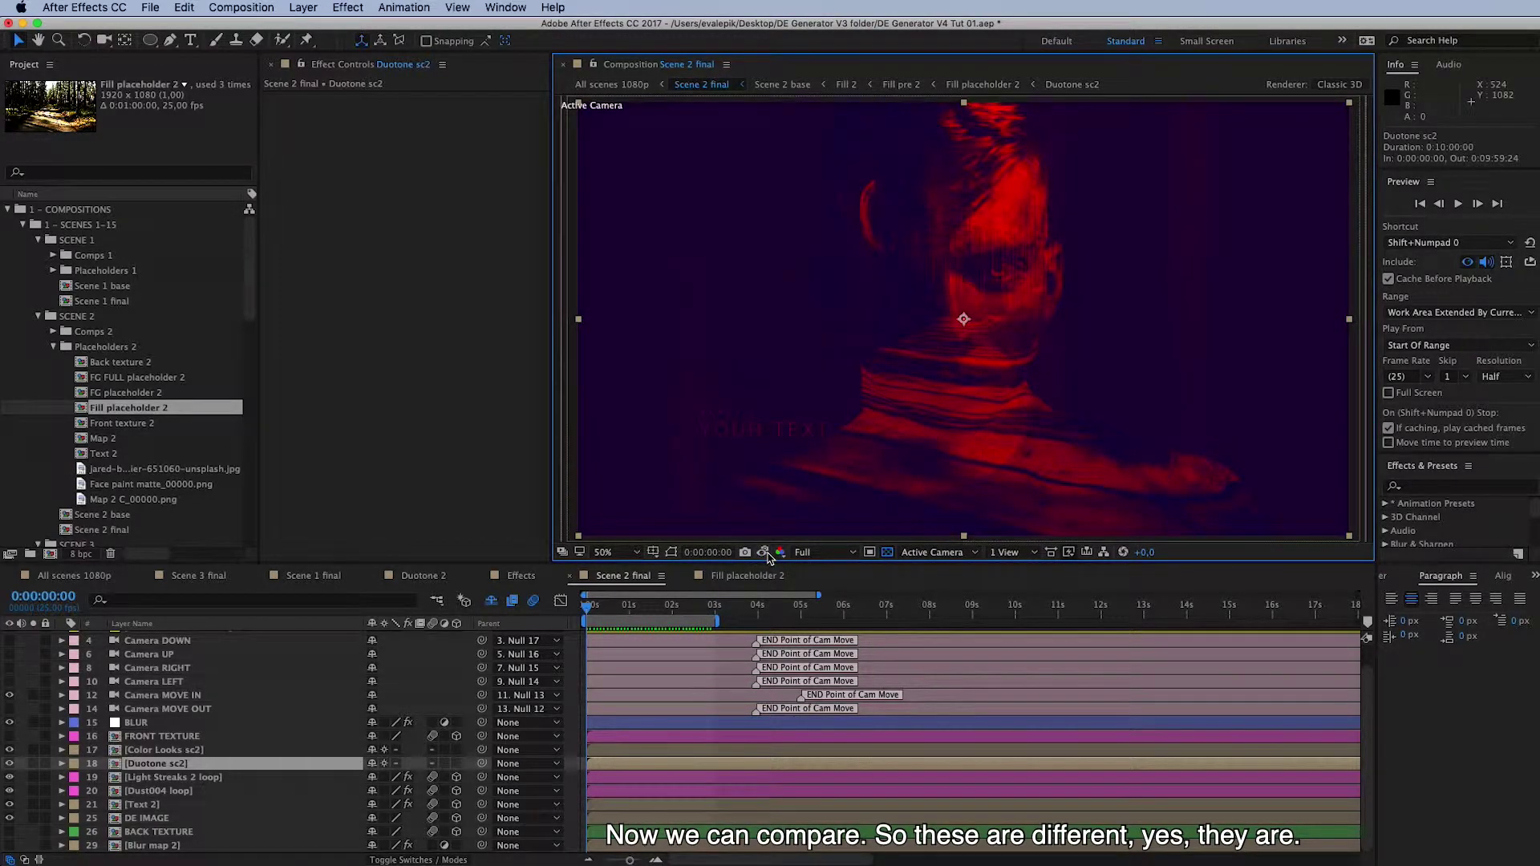
click(765, 552)
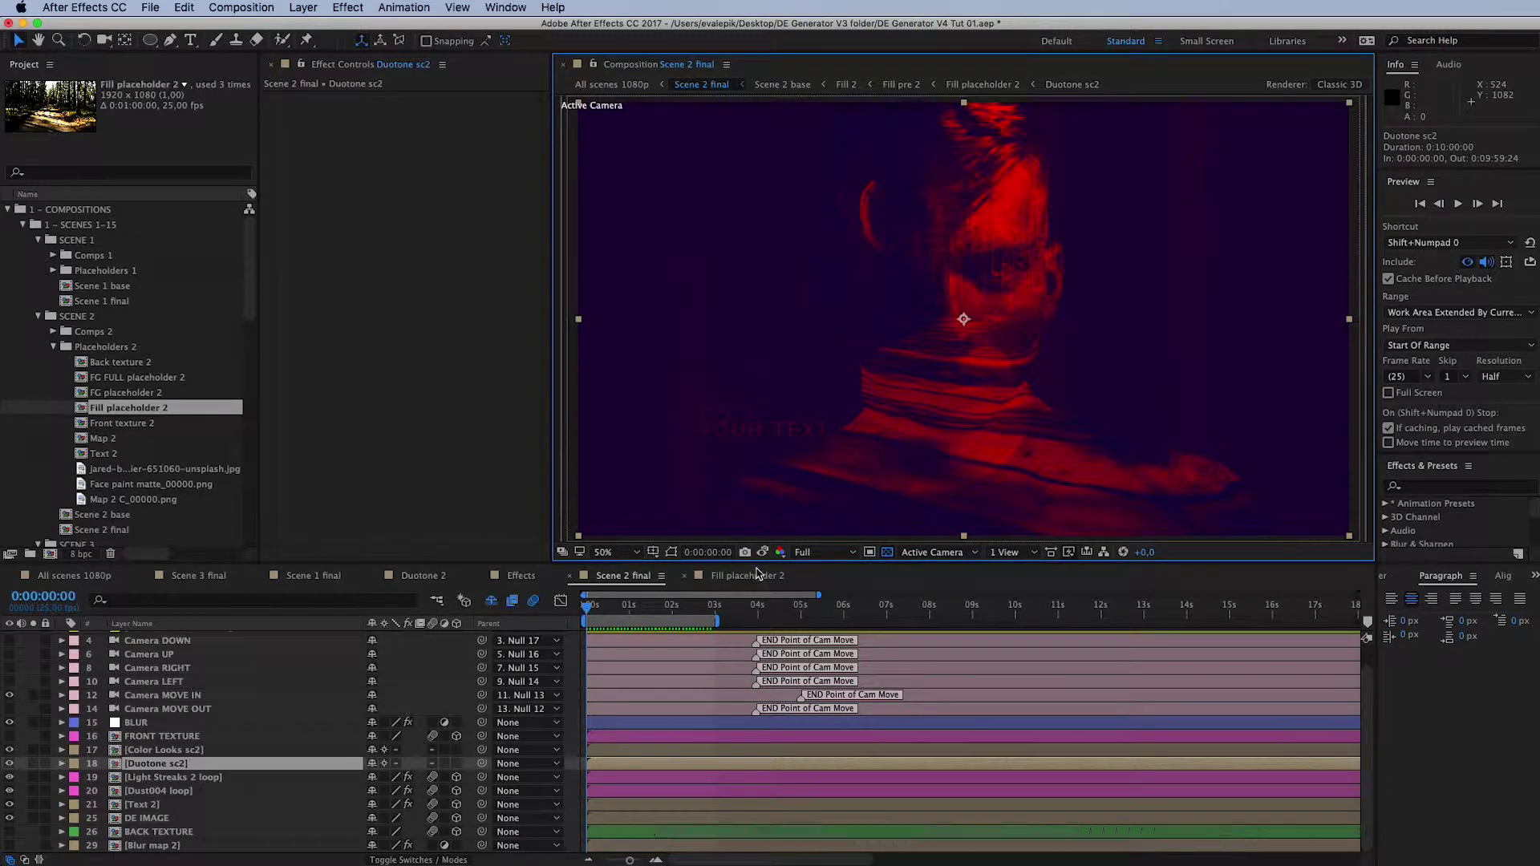
click(750, 576)
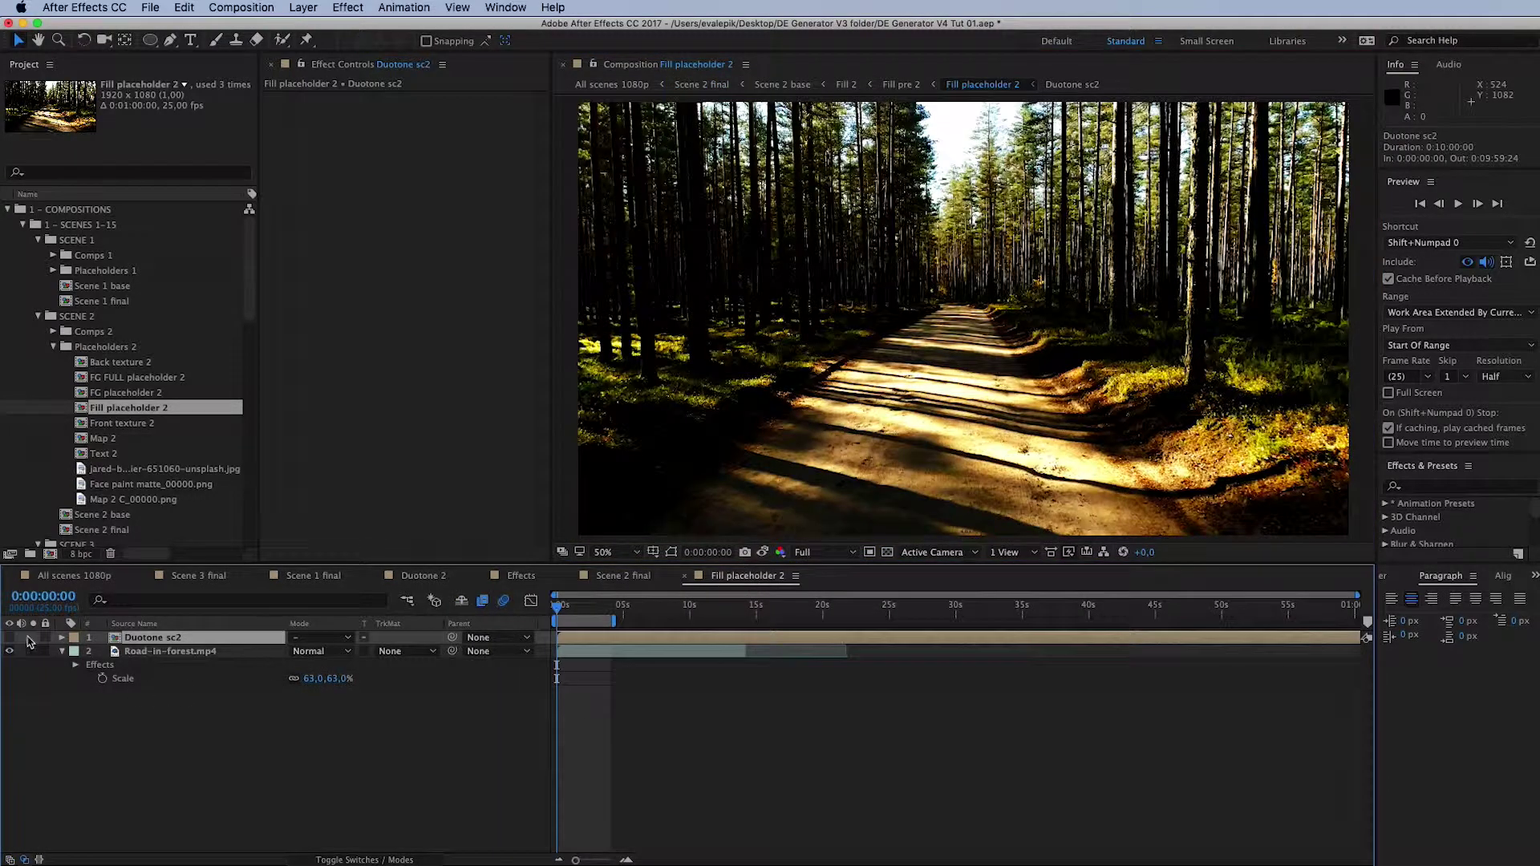
click(623, 576)
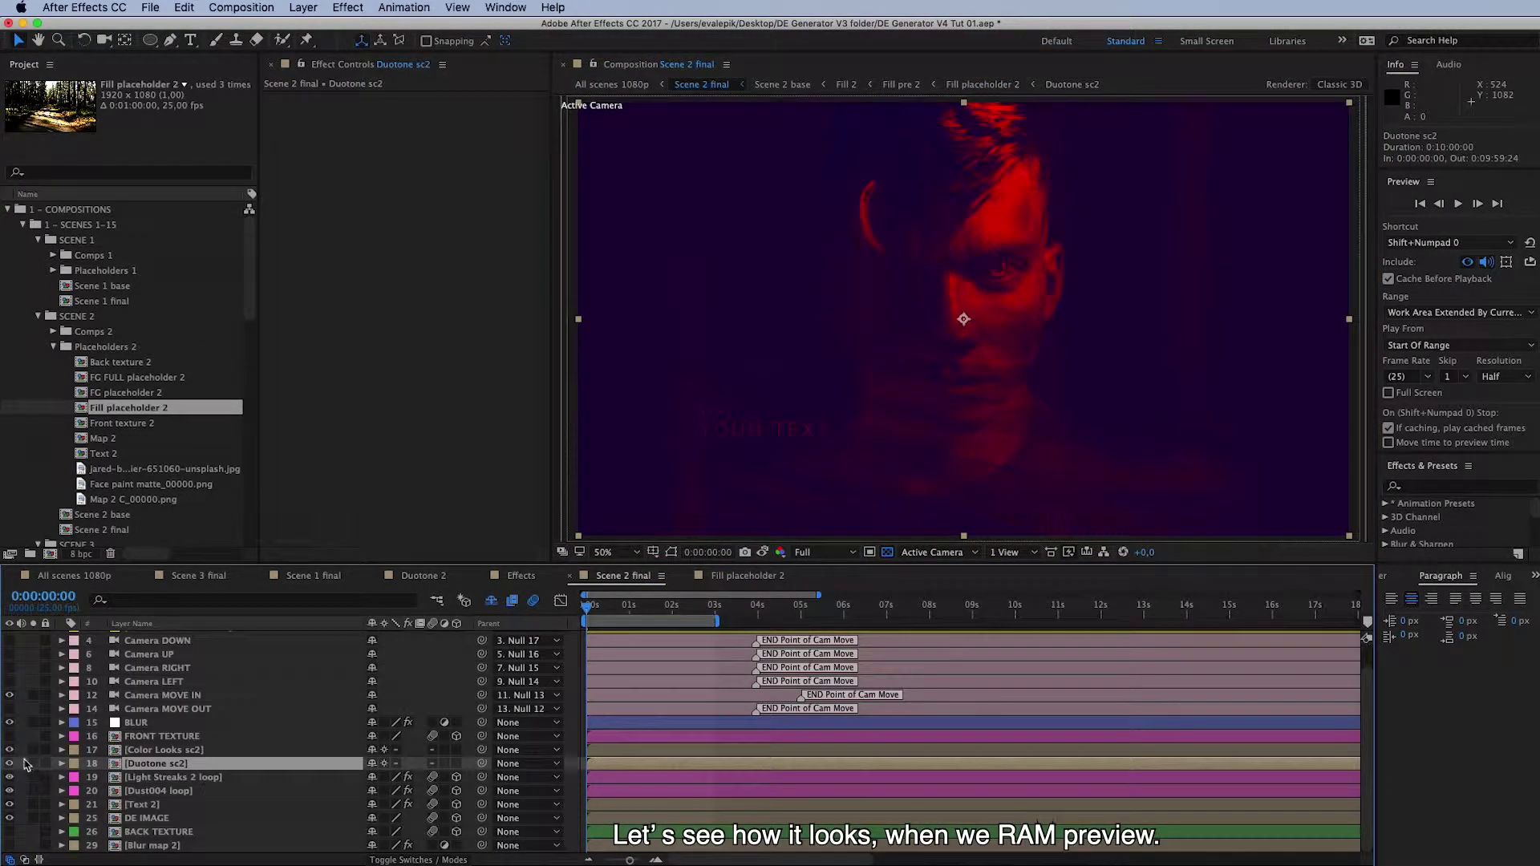
Step: Hide layer 18 Duotone sc2 and RAM preview Scene 2 final with only the red forest fill
click(9, 764)
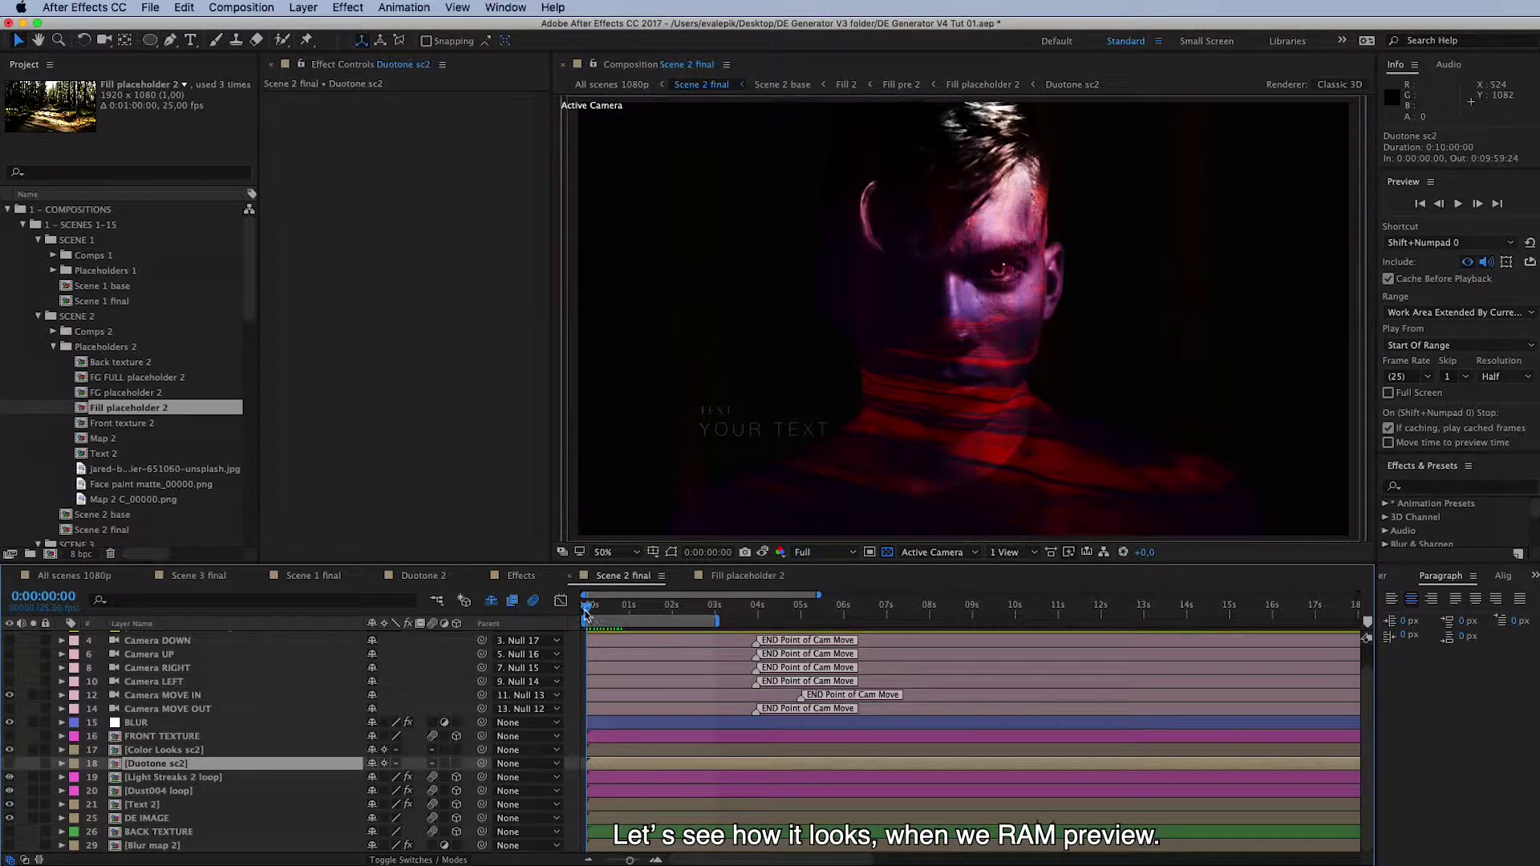
key(shift+KP_0)
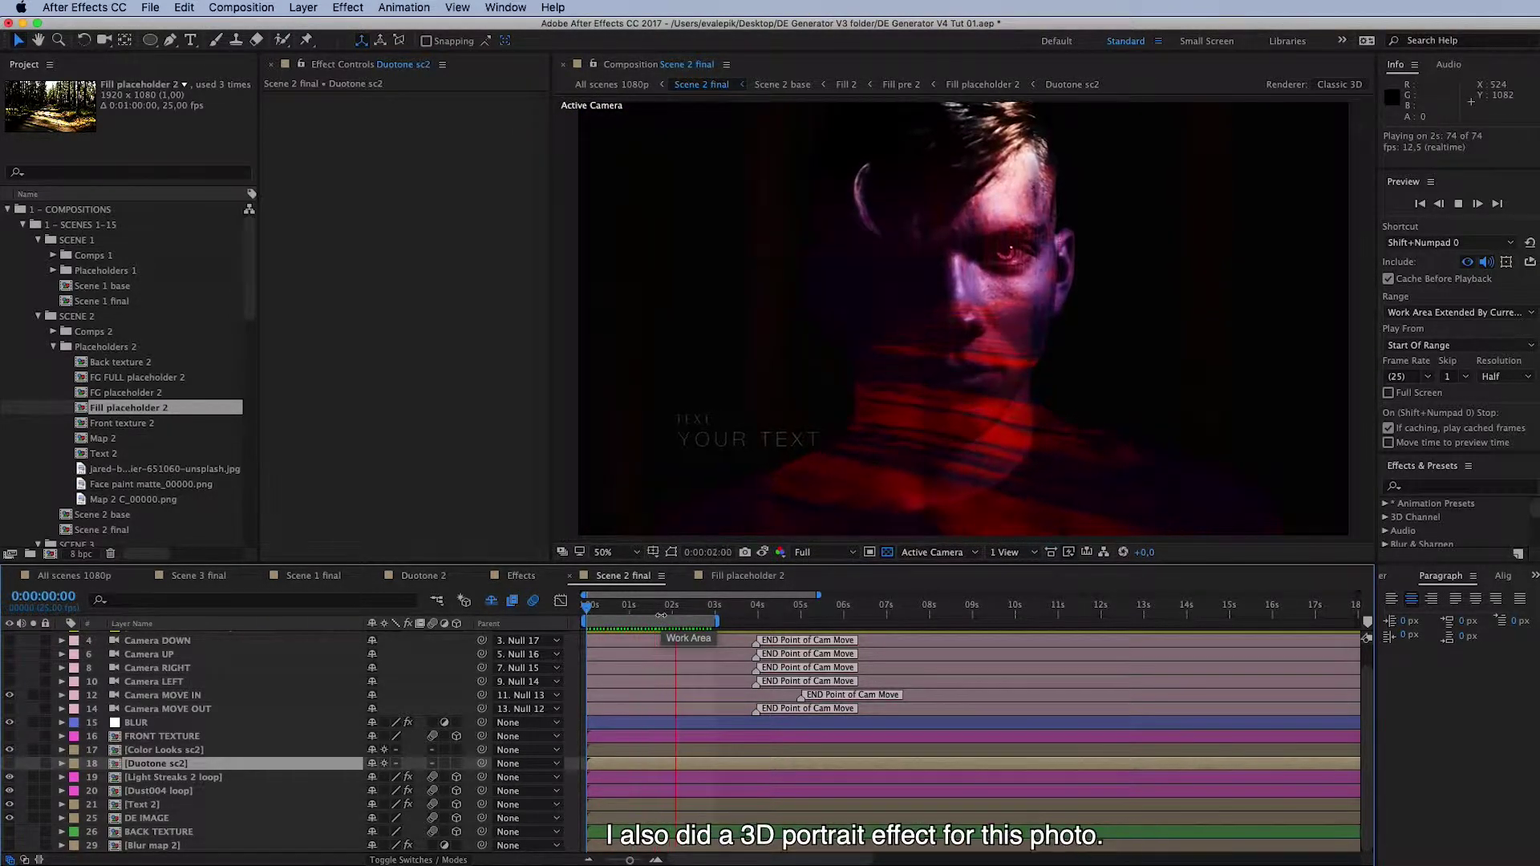